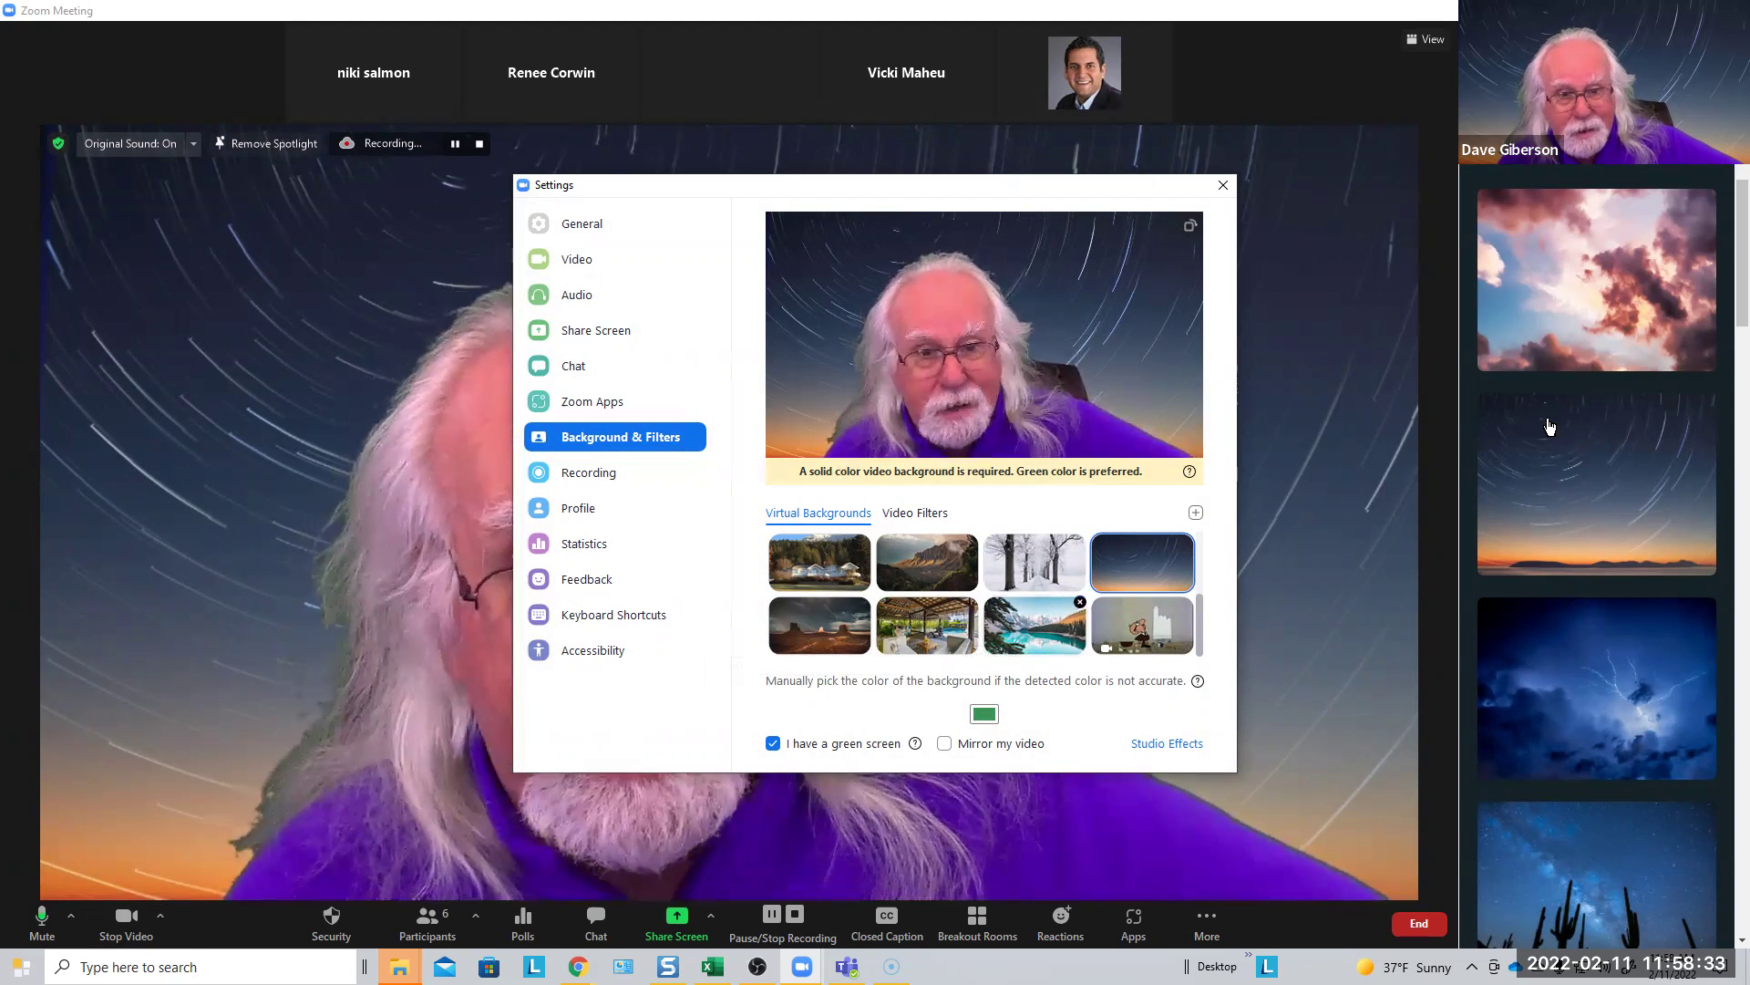
Close the settings window, apply the pink sunset clouds photo as the virtual background, and browse further sky images
{"action": "left_click", "coordinate": [1222, 189]}
{"action": "left_click", "coordinate": [1605, 344]}
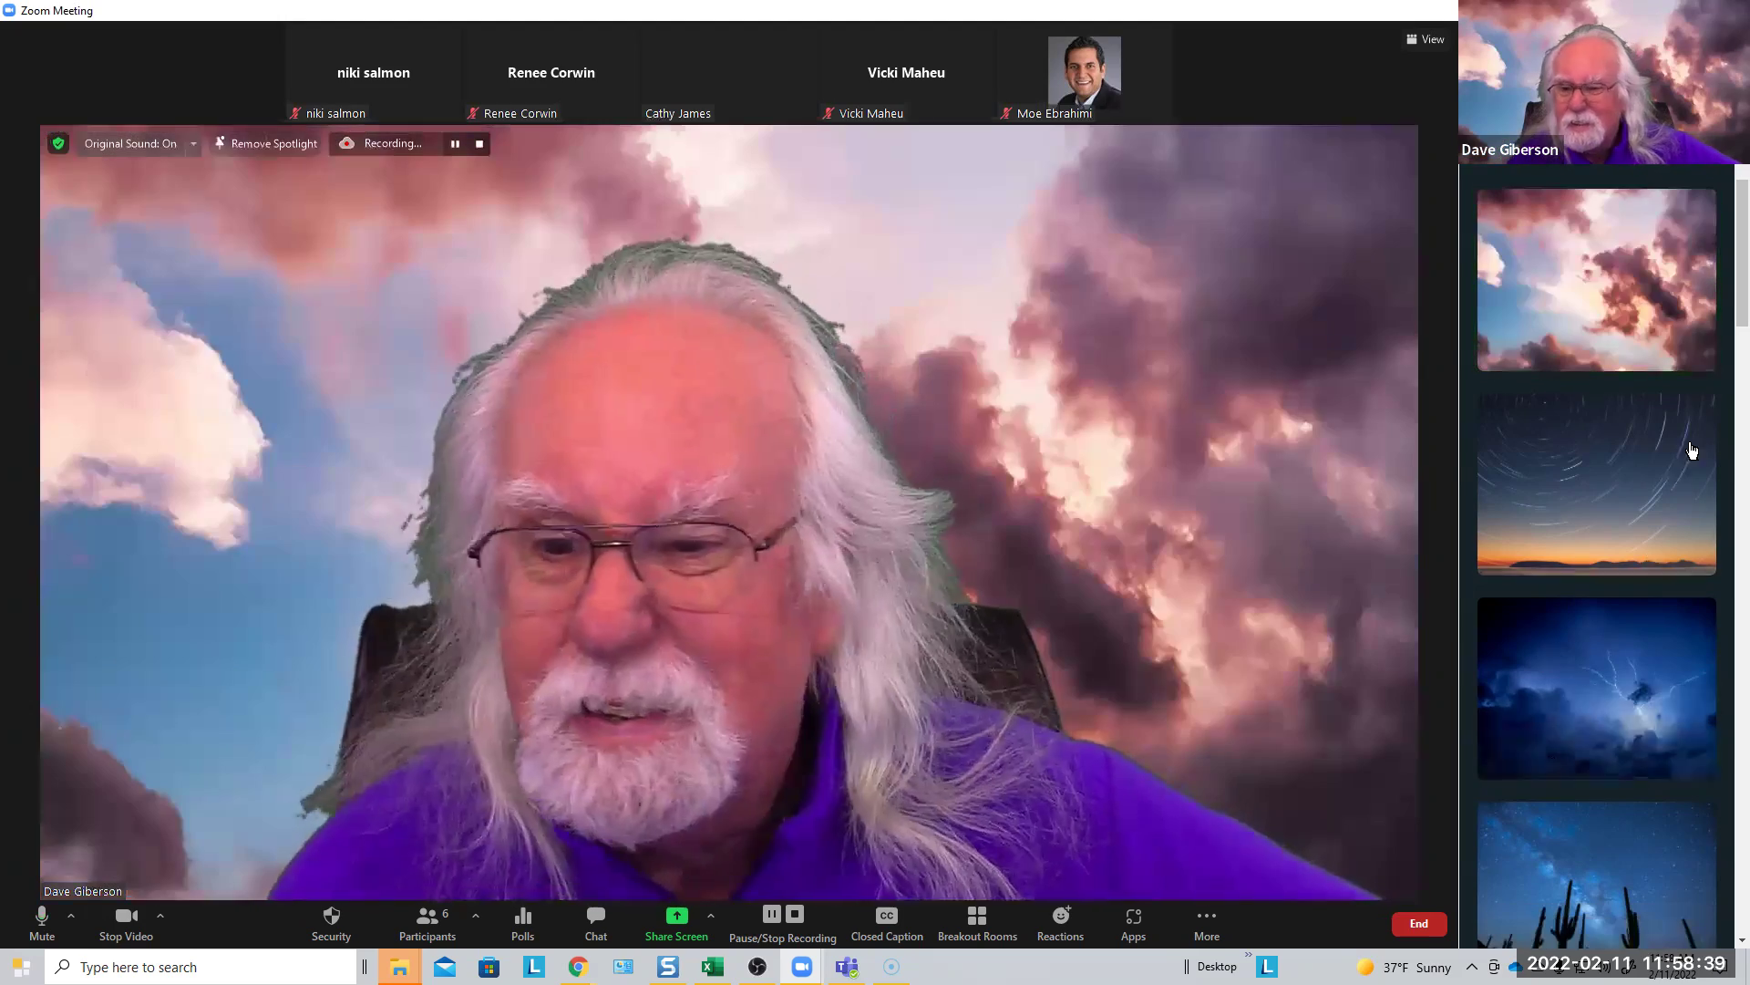
{"action": "scroll", "coordinate": [1723, 841], "scroll_direction": "down", "scroll_amount": 10}
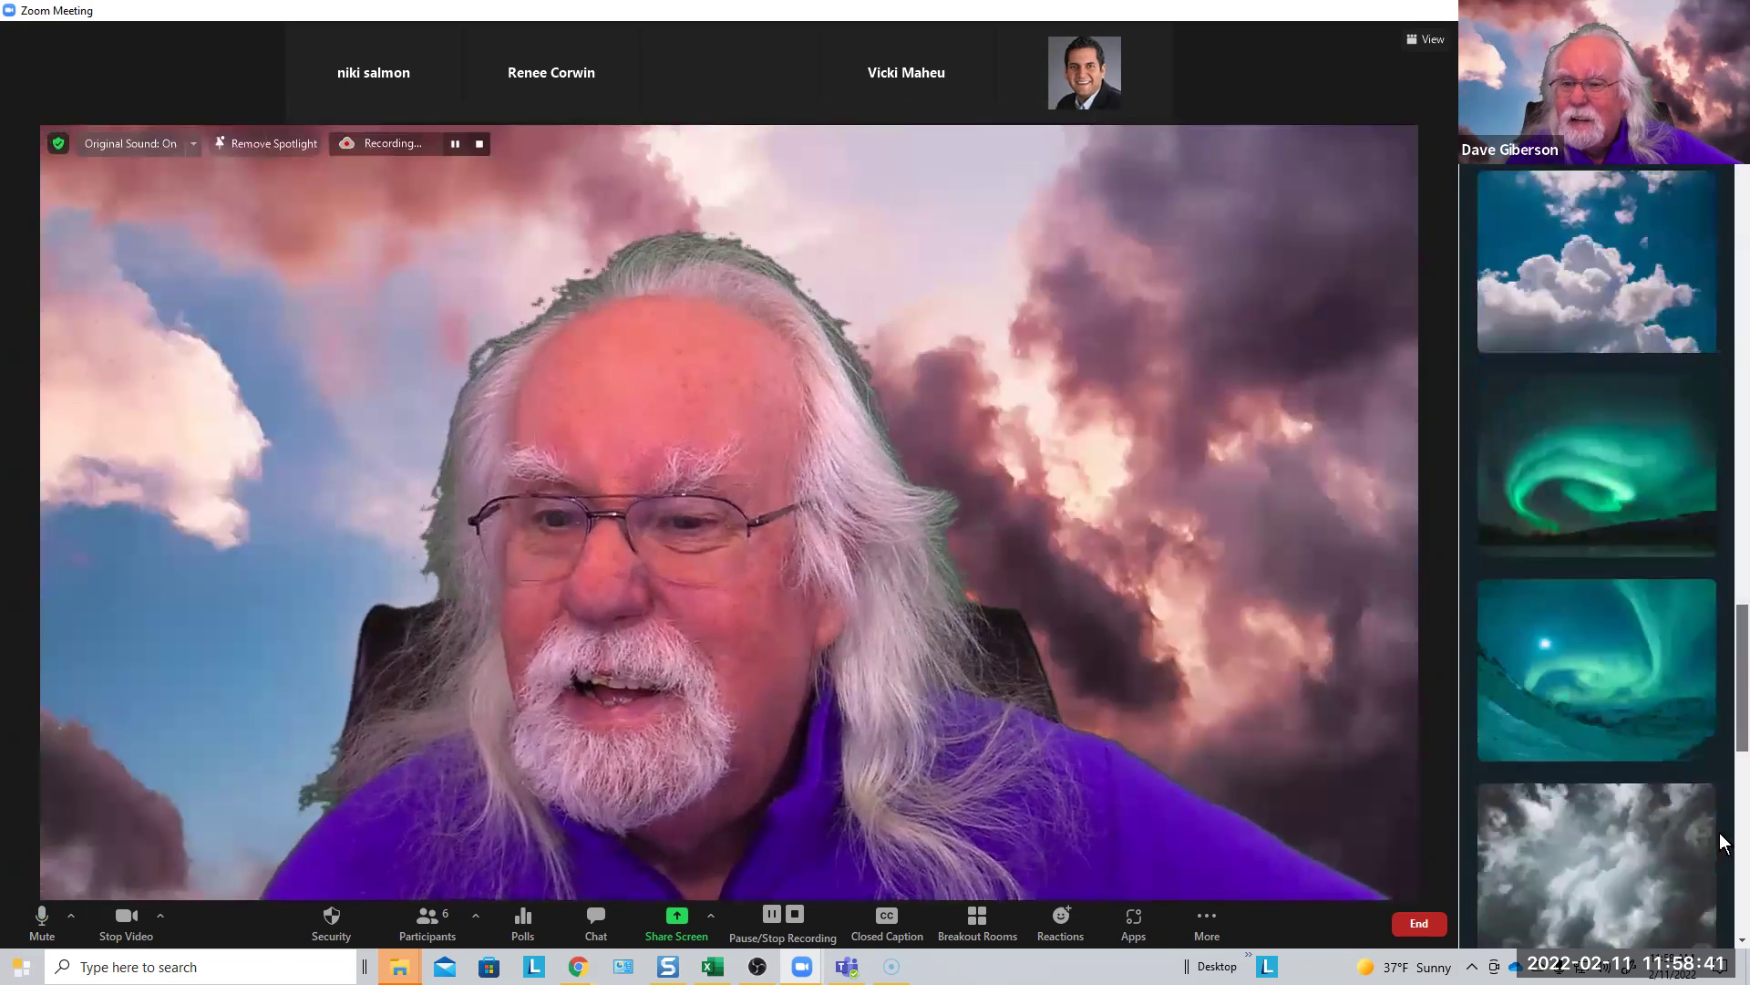
{"action": "scroll", "coordinate": [1719, 848], "scroll_direction": "up", "scroll_amount": 3}
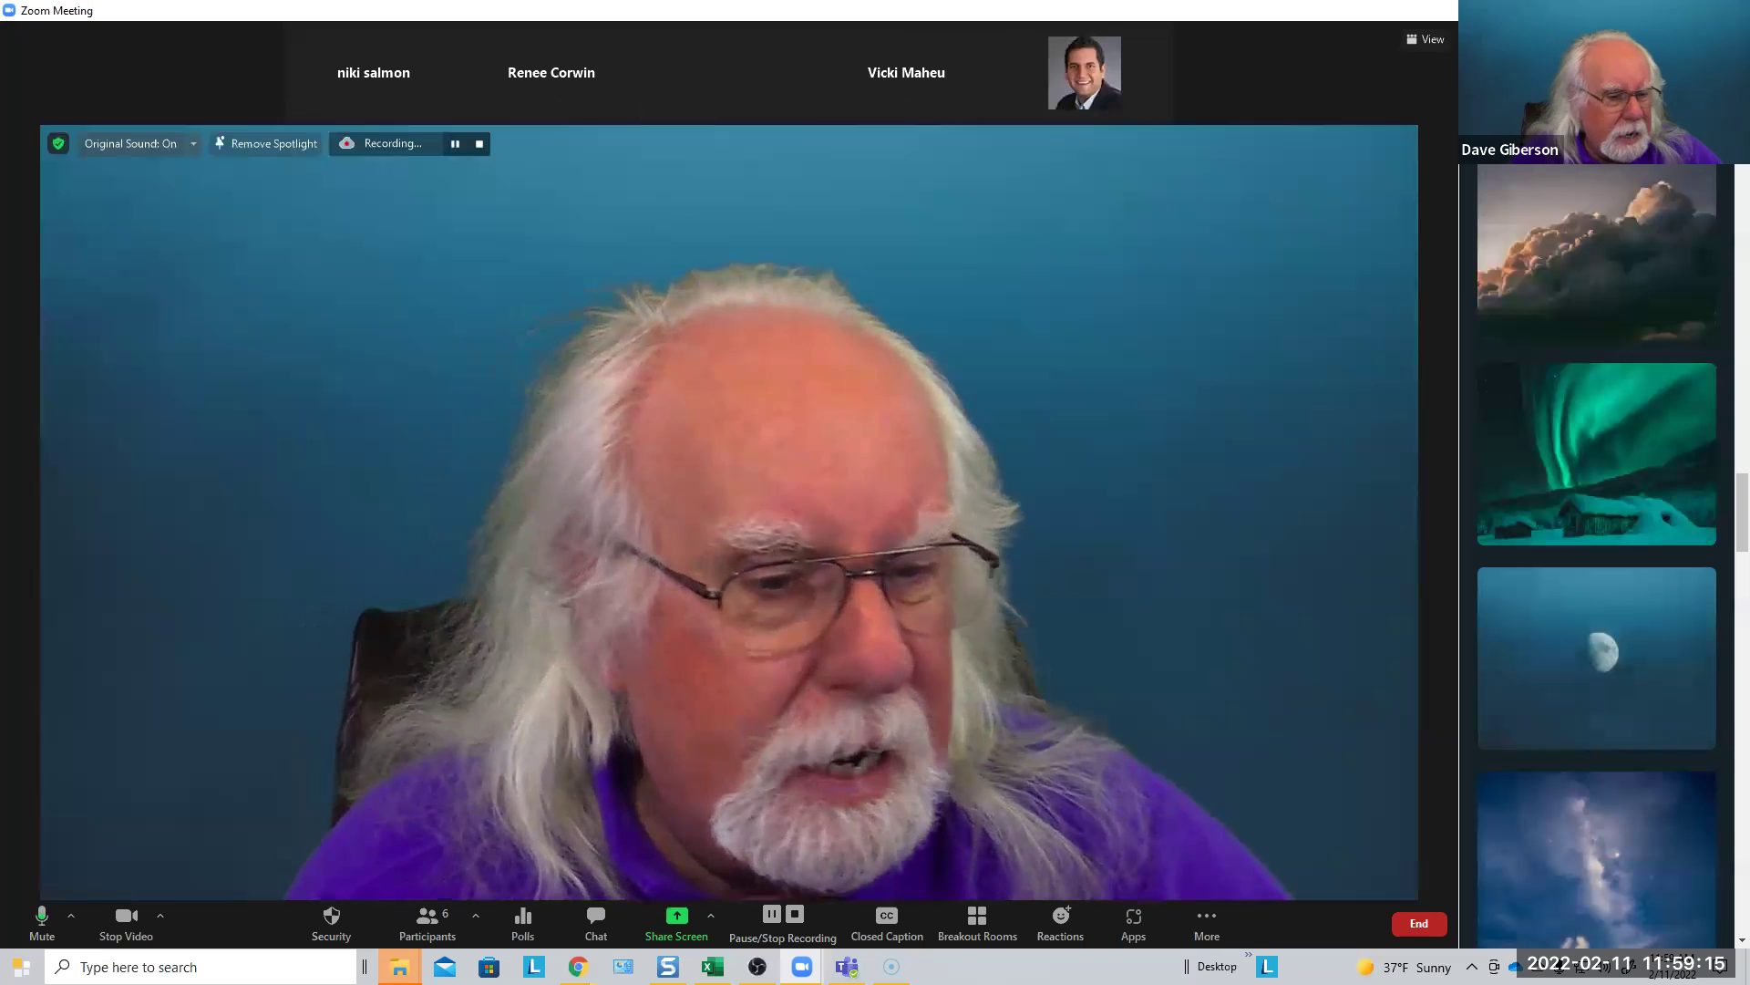
Add eifffle.jpg from the Pictures folder as a new virtual background image and close the settings window
{"action": "left_click", "coordinate": [161, 914]}
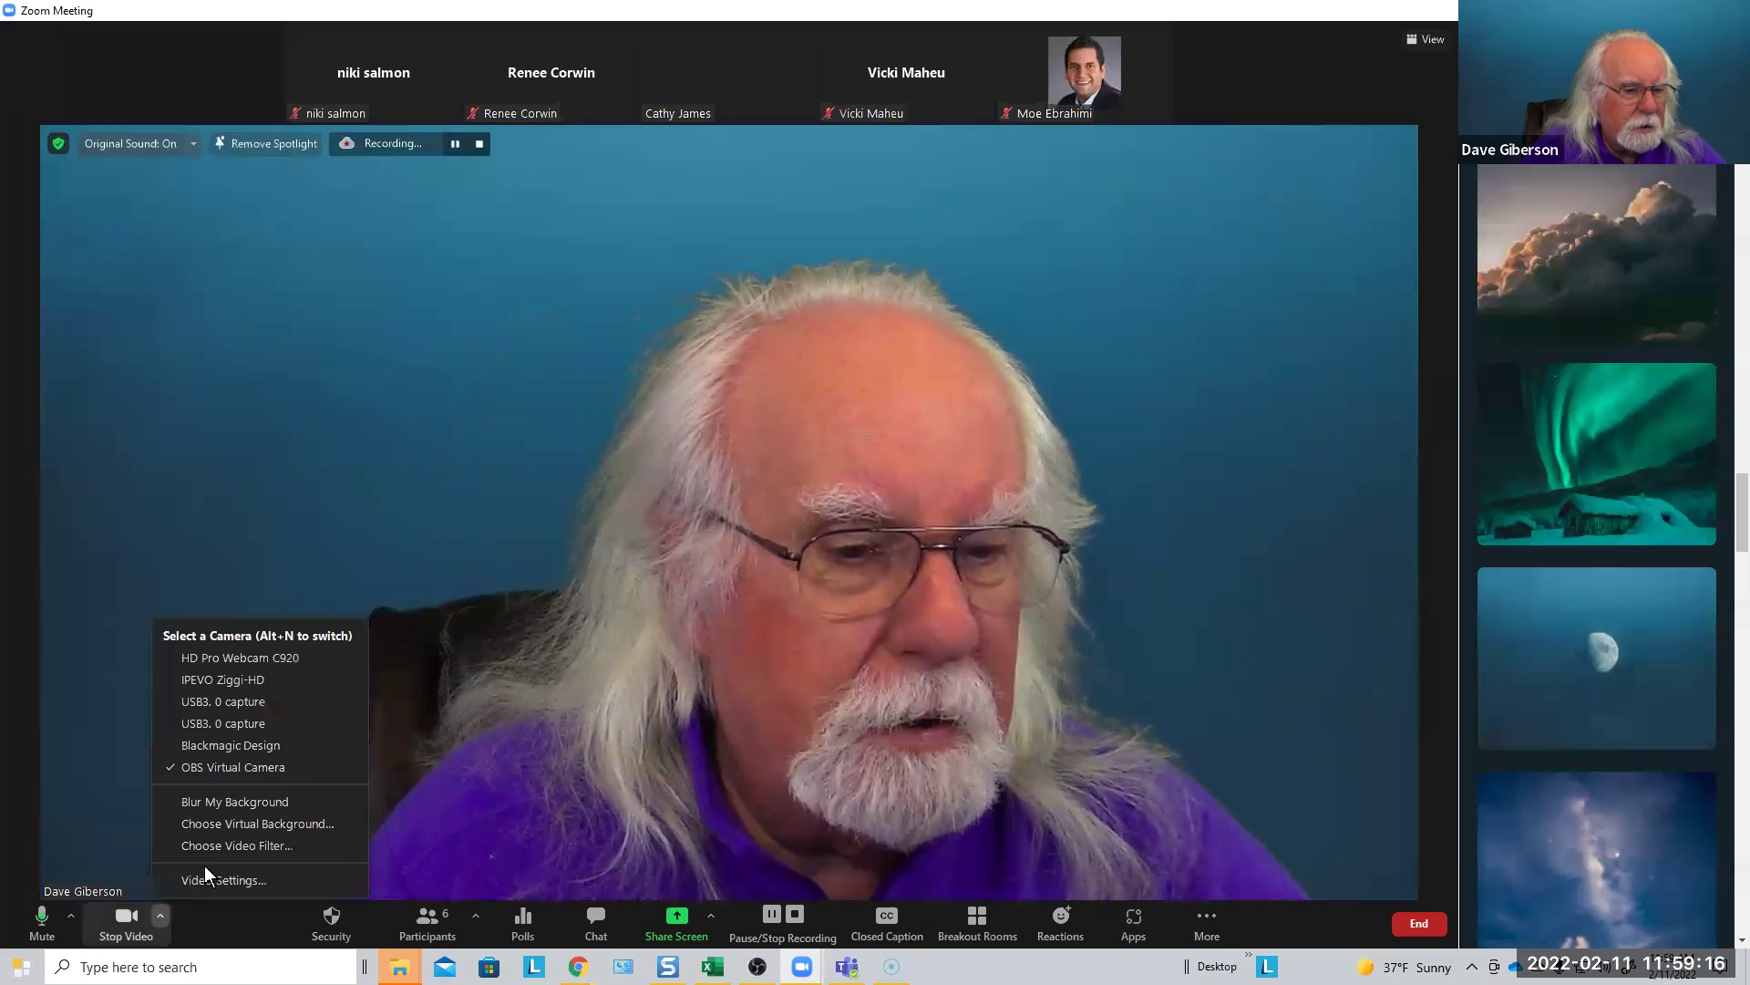
{"action": "left_click", "coordinate": [252, 824]}
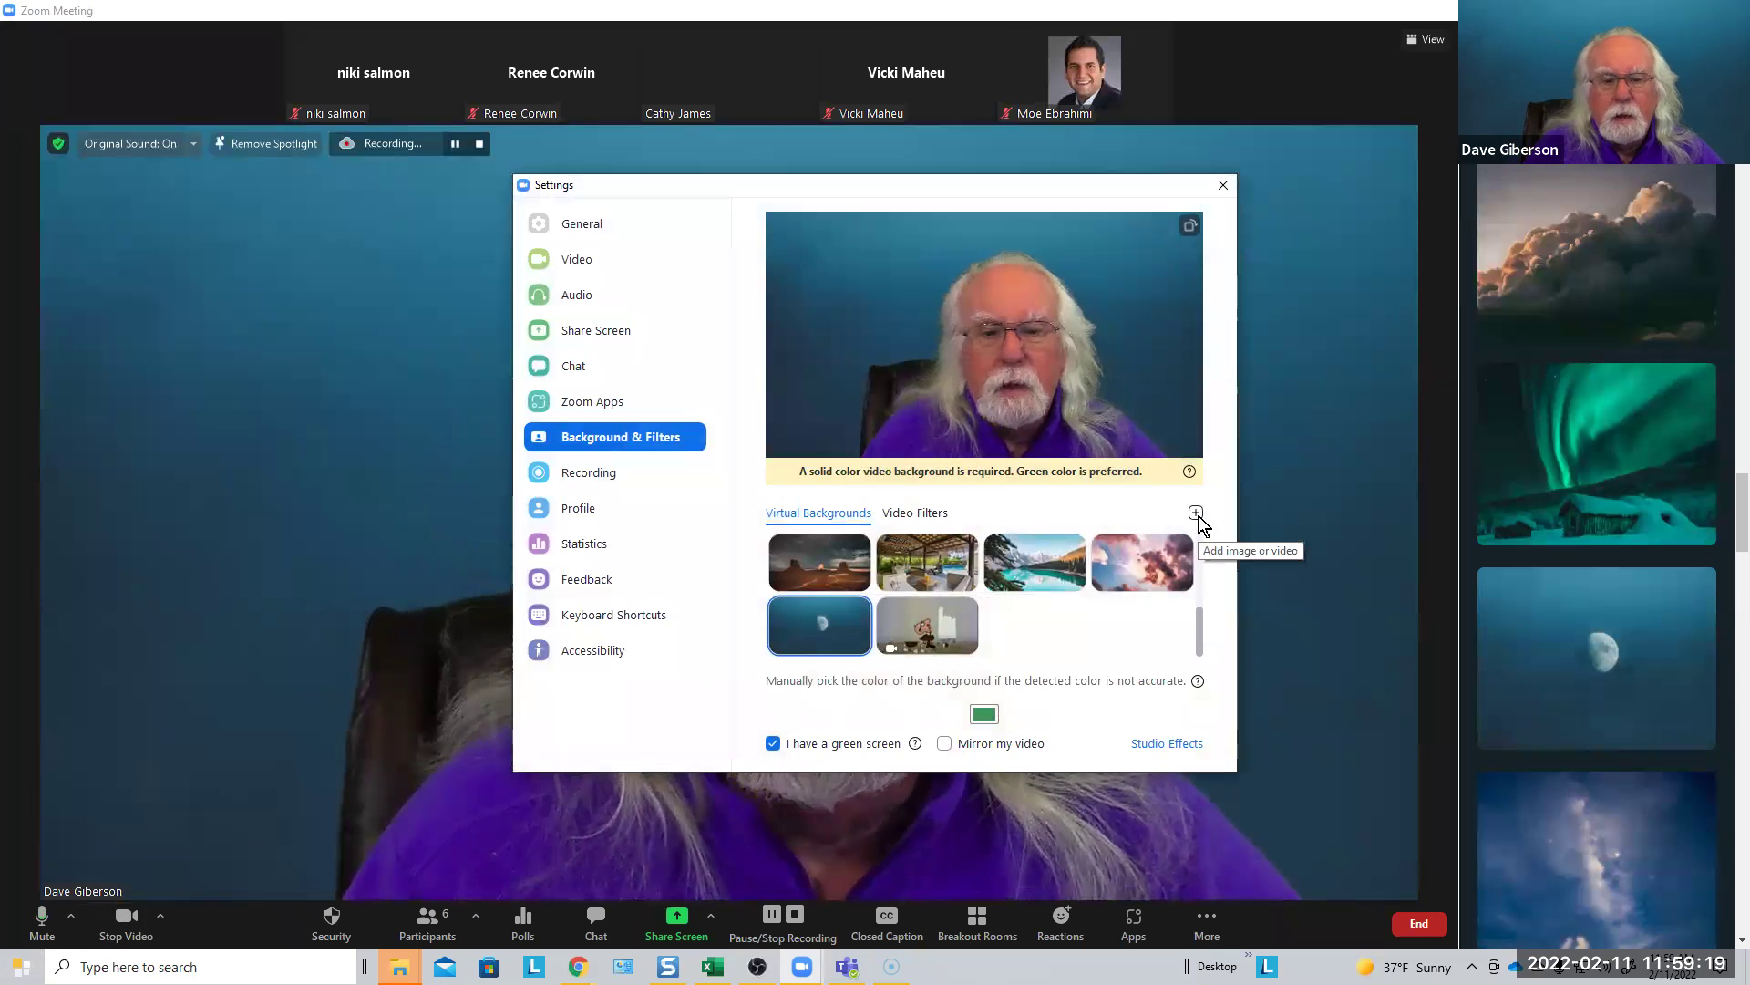
{"action": "left_click", "coordinate": [1196, 512]}
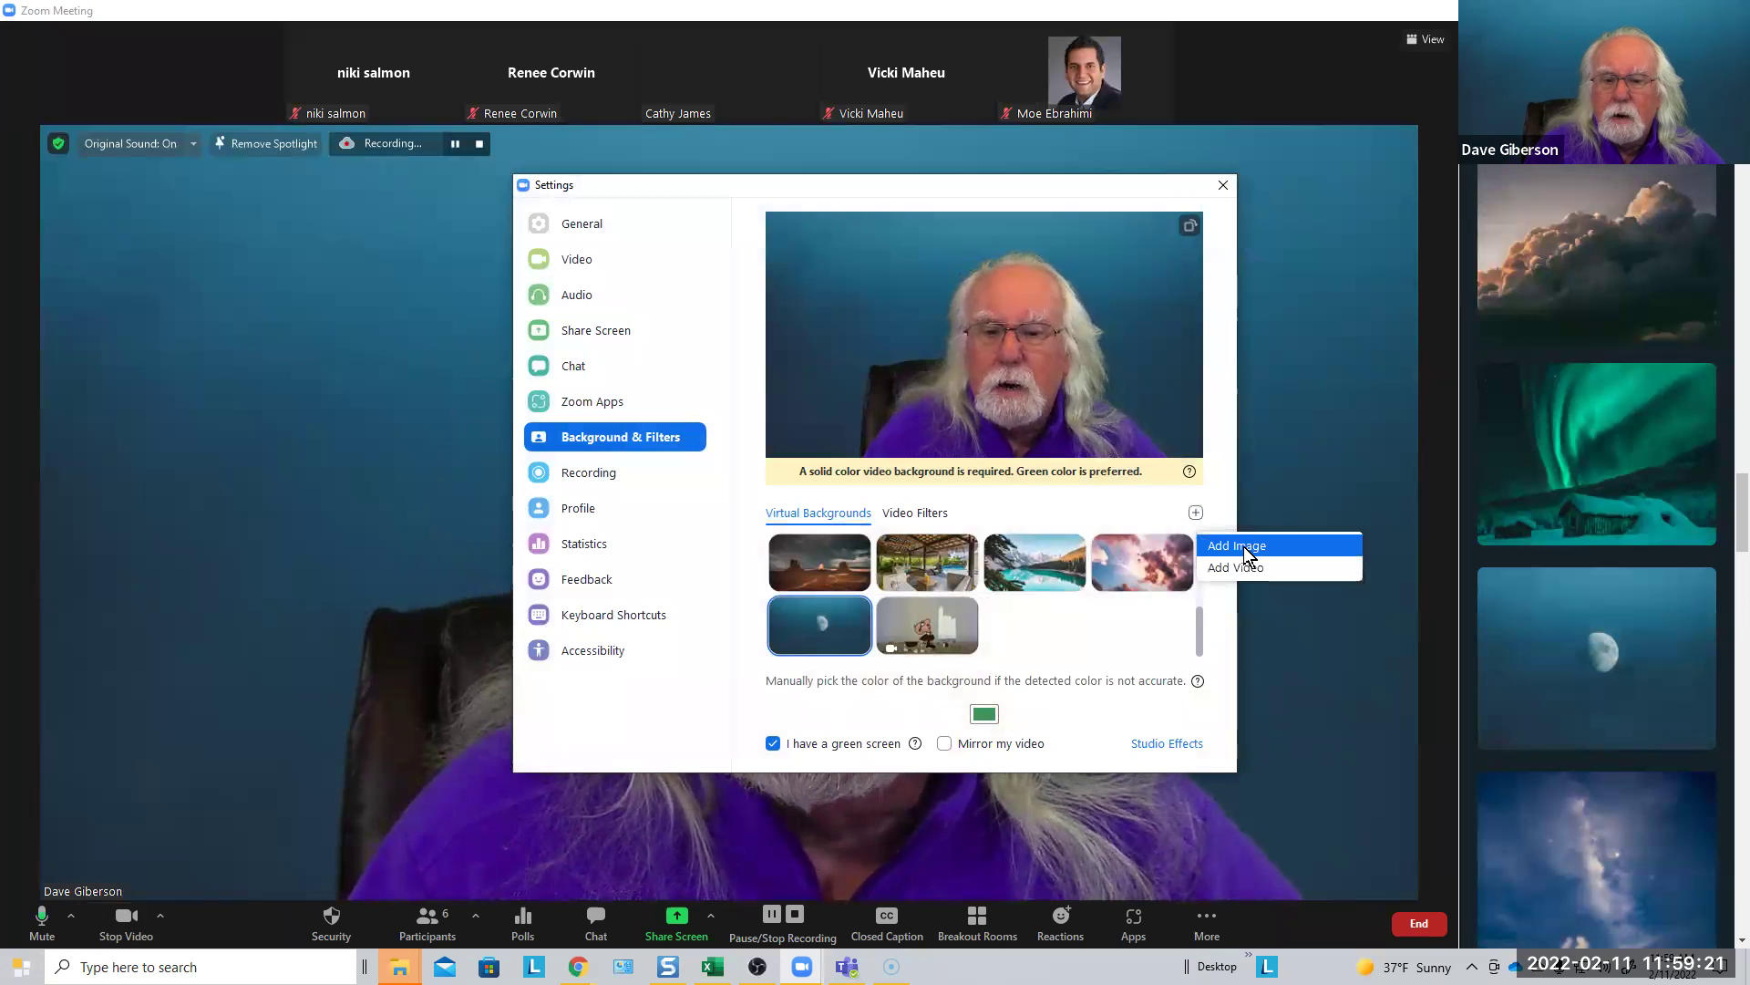
{"action": "left_click", "coordinate": [1244, 545]}
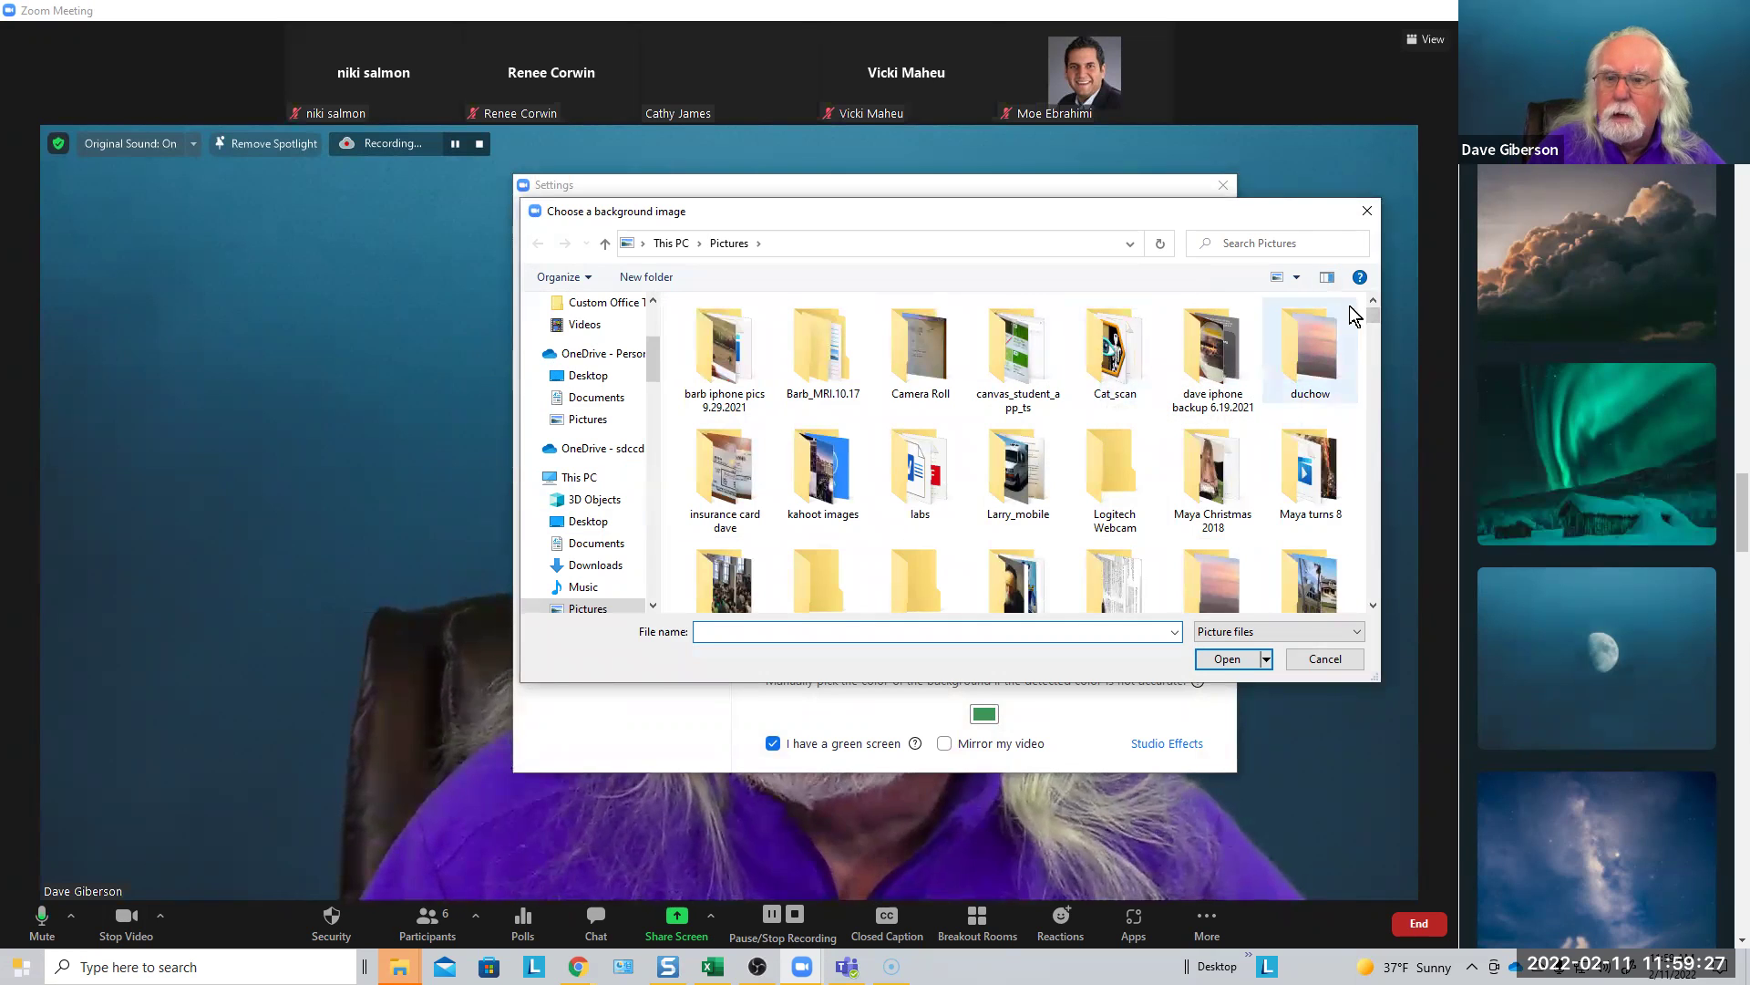
{"action": "left_click_drag", "start_coordinate": [1372, 323], "coordinate": [1372, 428]}
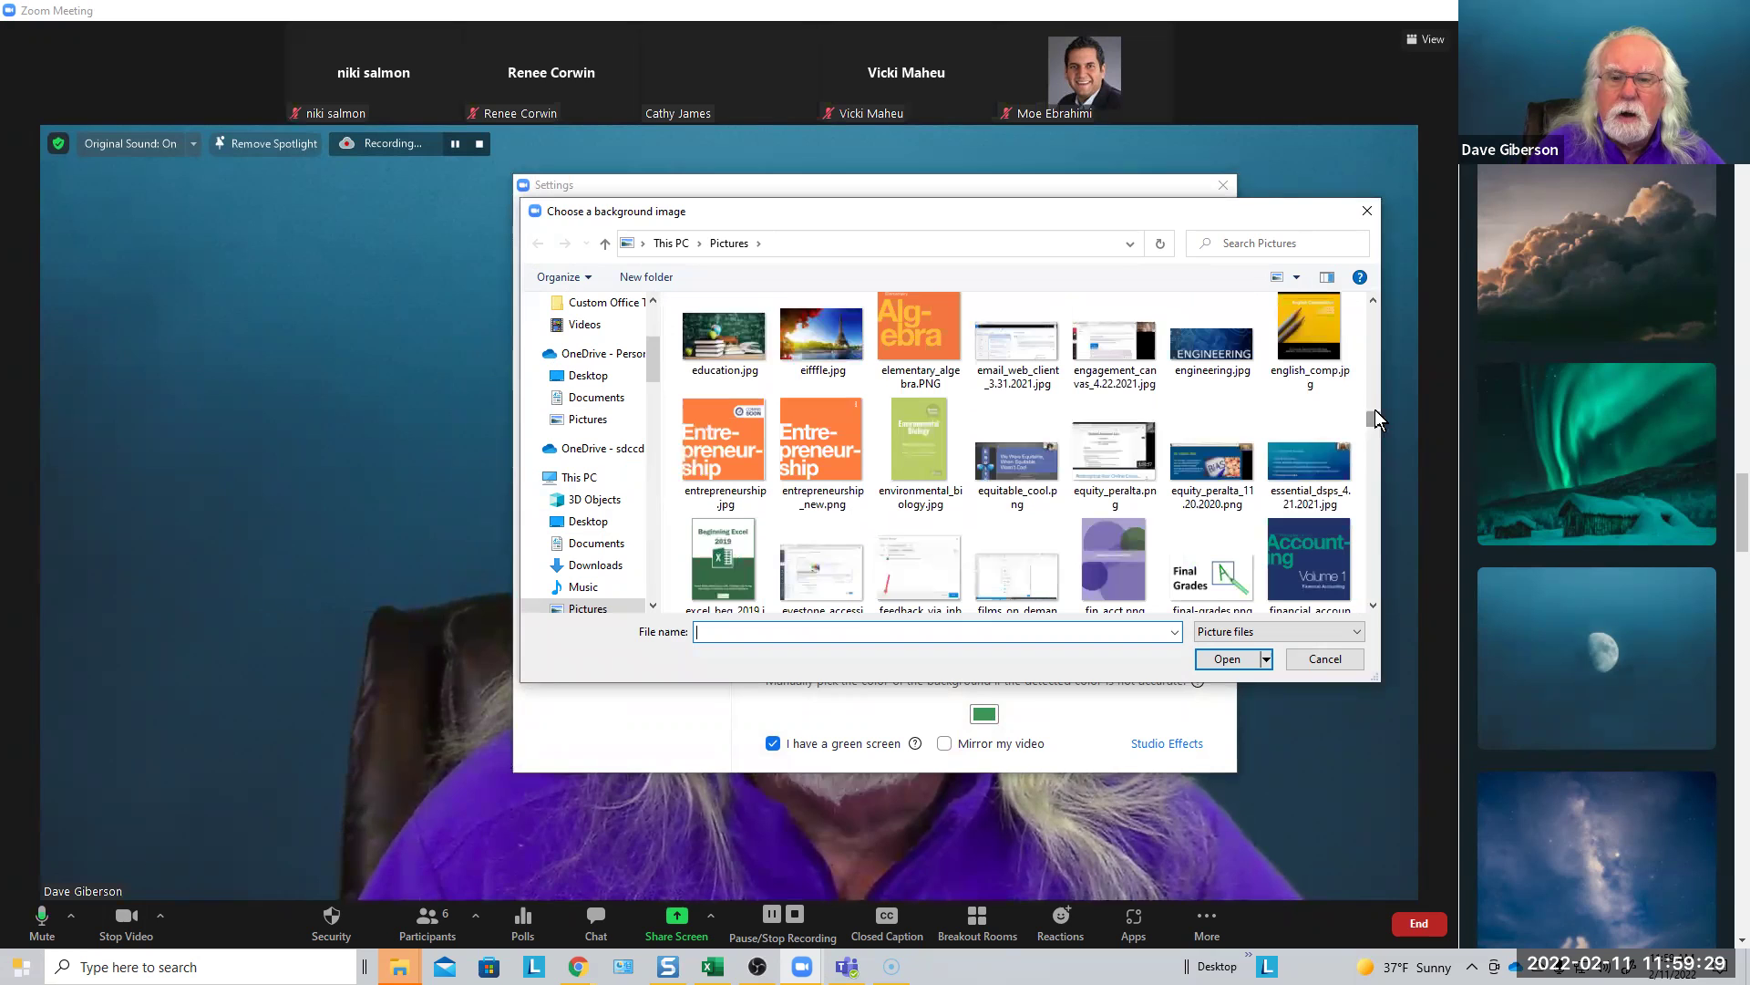
{"action": "left_click", "coordinate": [830, 360]}
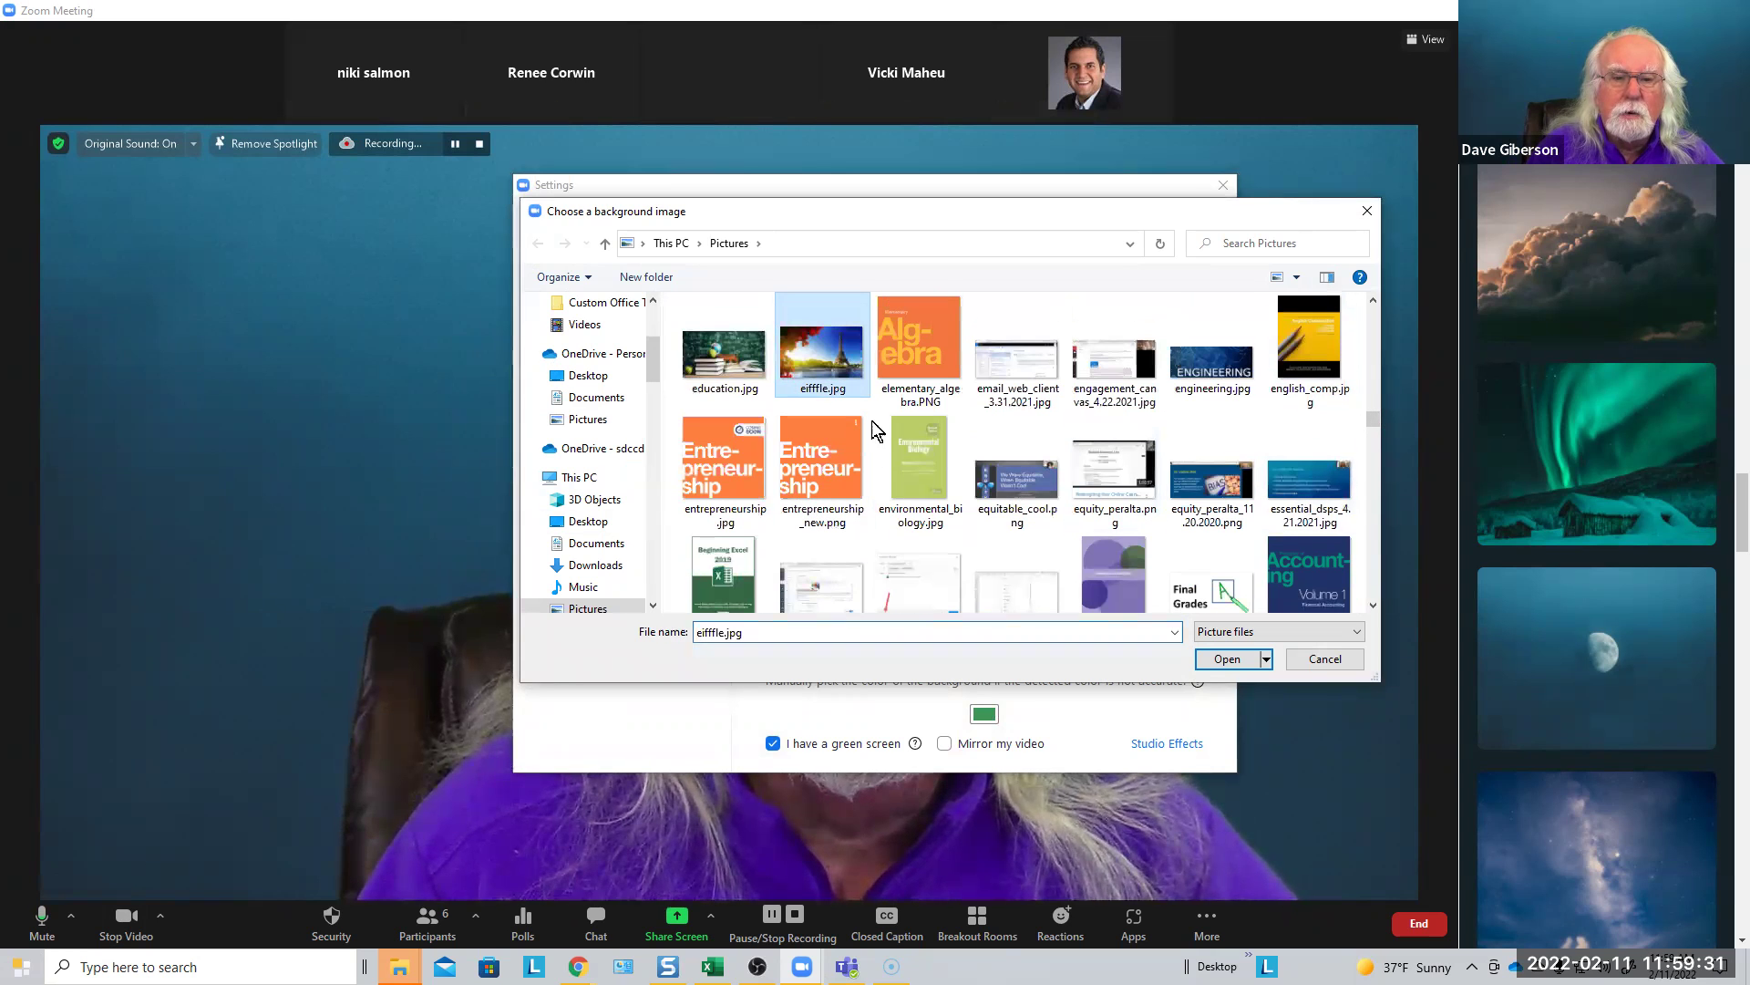
{"action": "left_click", "coordinate": [1222, 660]}
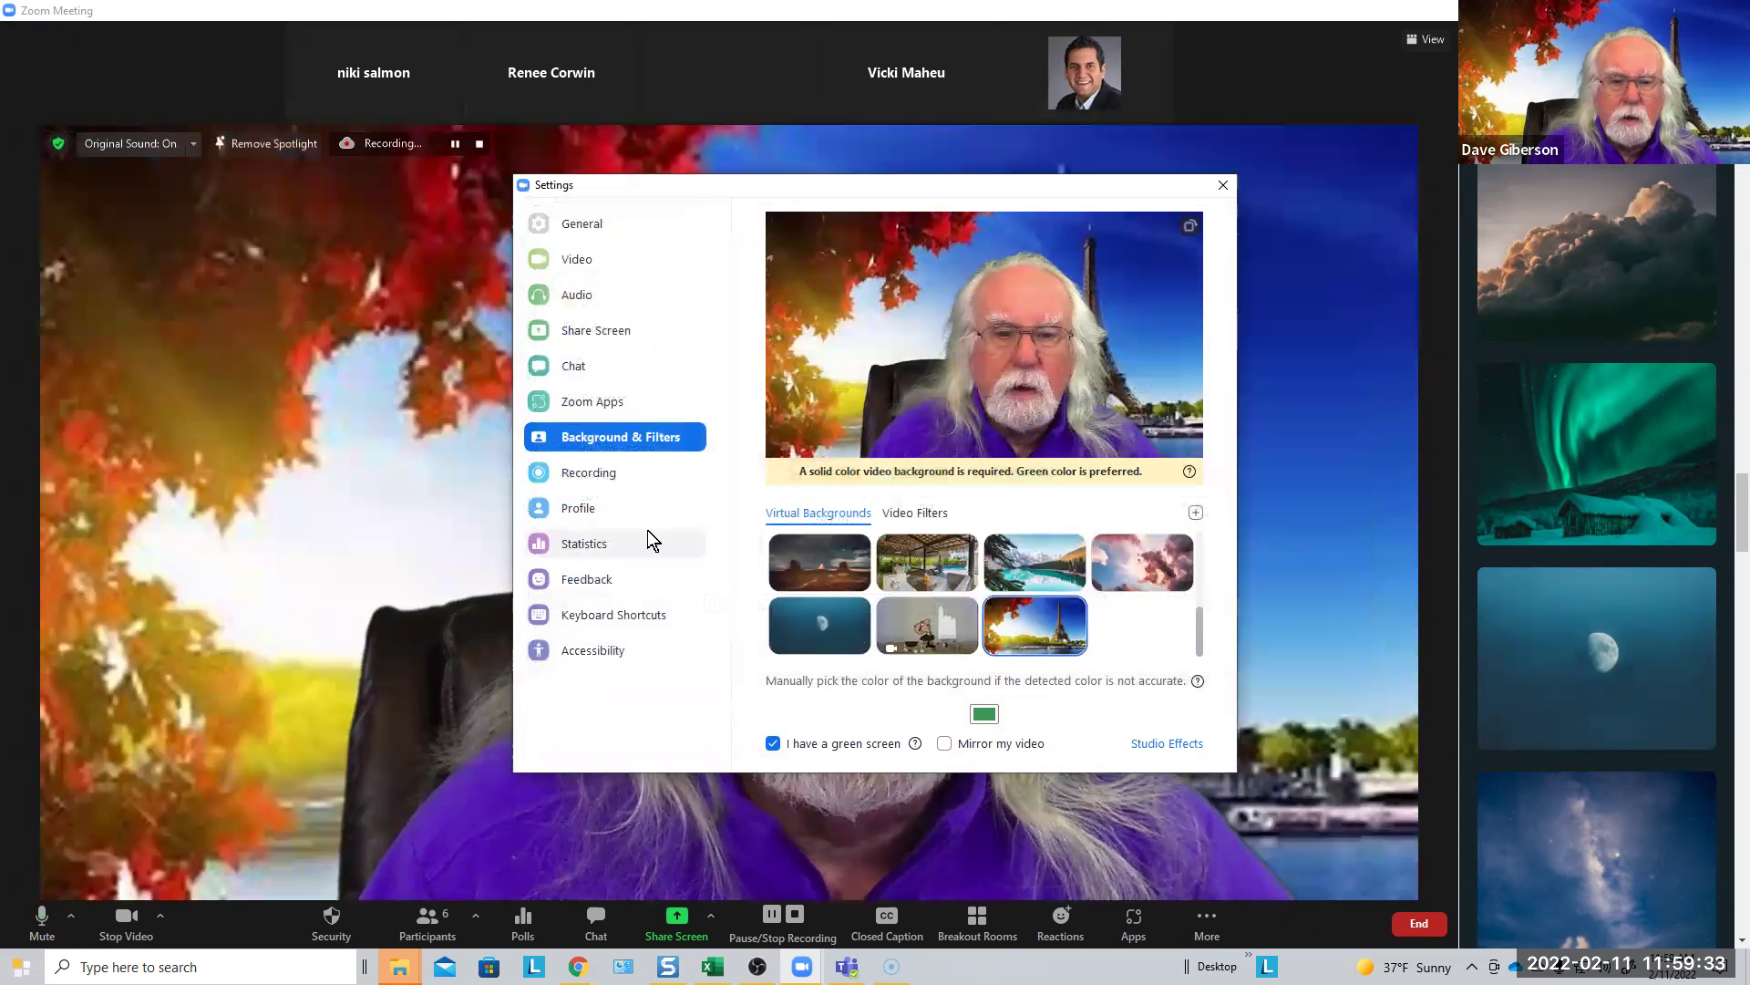
{"action": "left_click", "coordinate": [1222, 187]}
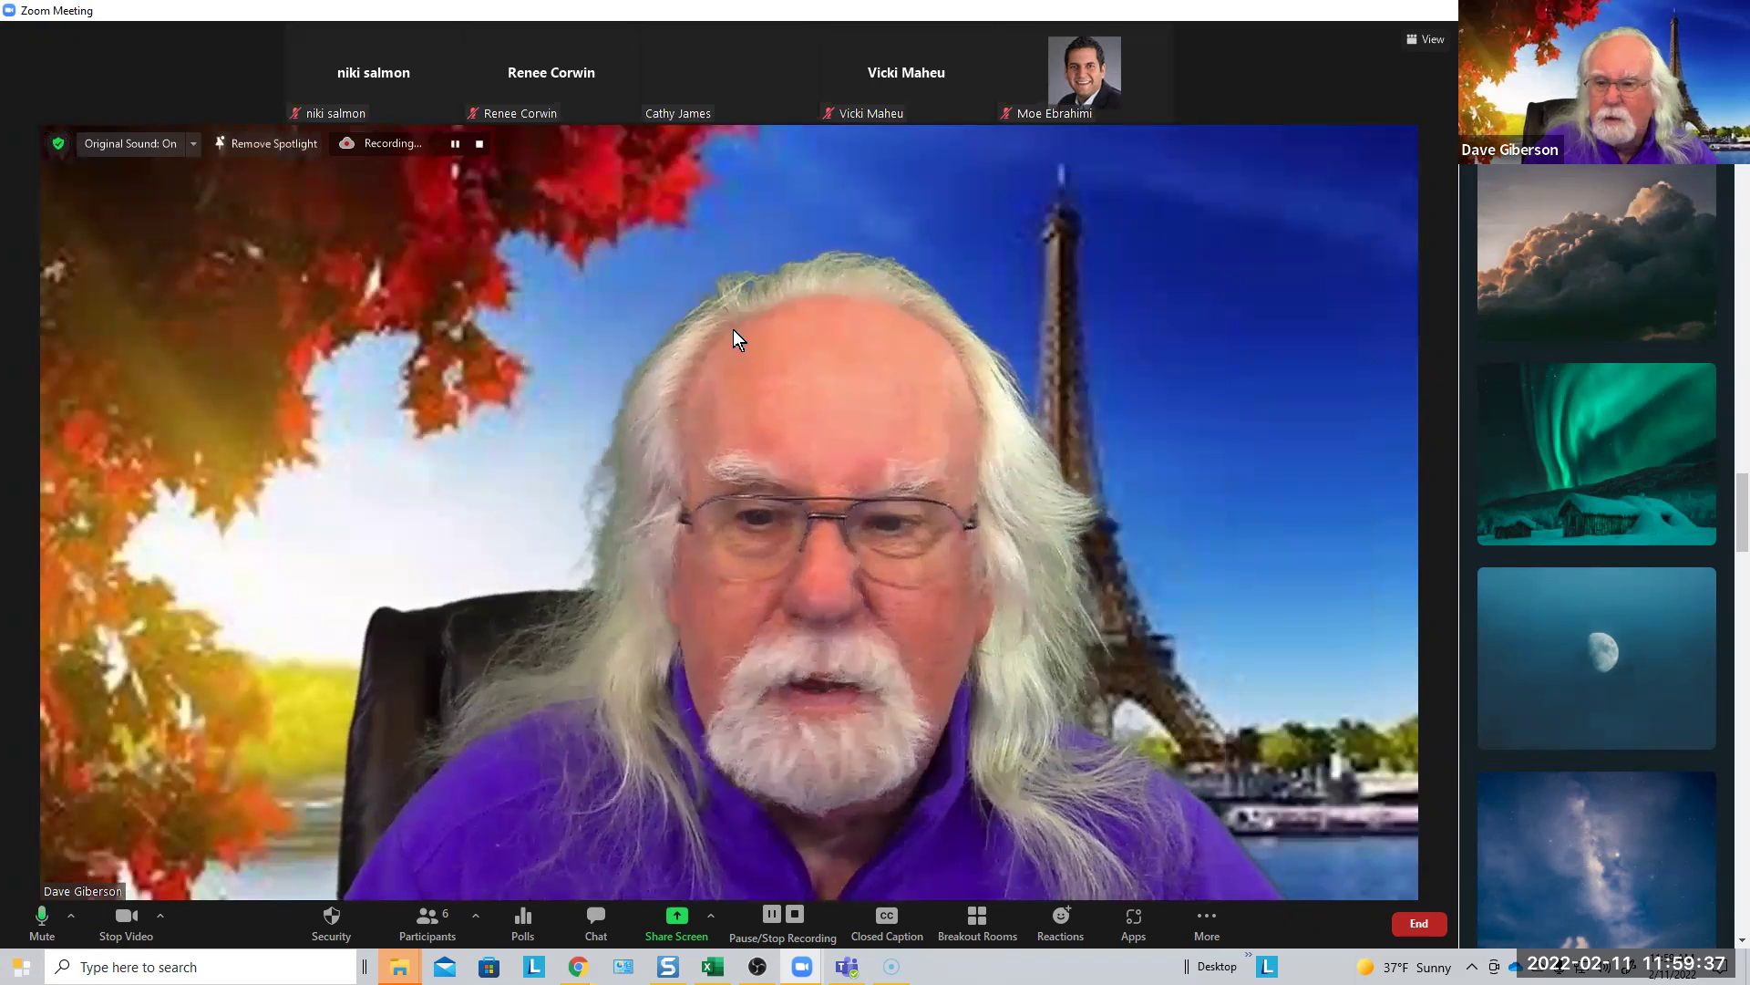
Apply the orange-brown evening clouds photo from the background gallery as the virtual background
{"action": "scroll", "coordinate": [1653, 706], "scroll_direction": "down", "scroll_amount": 4}
{"action": "scroll", "coordinate": [1650, 702], "scroll_direction": "down", "scroll_amount": 5}
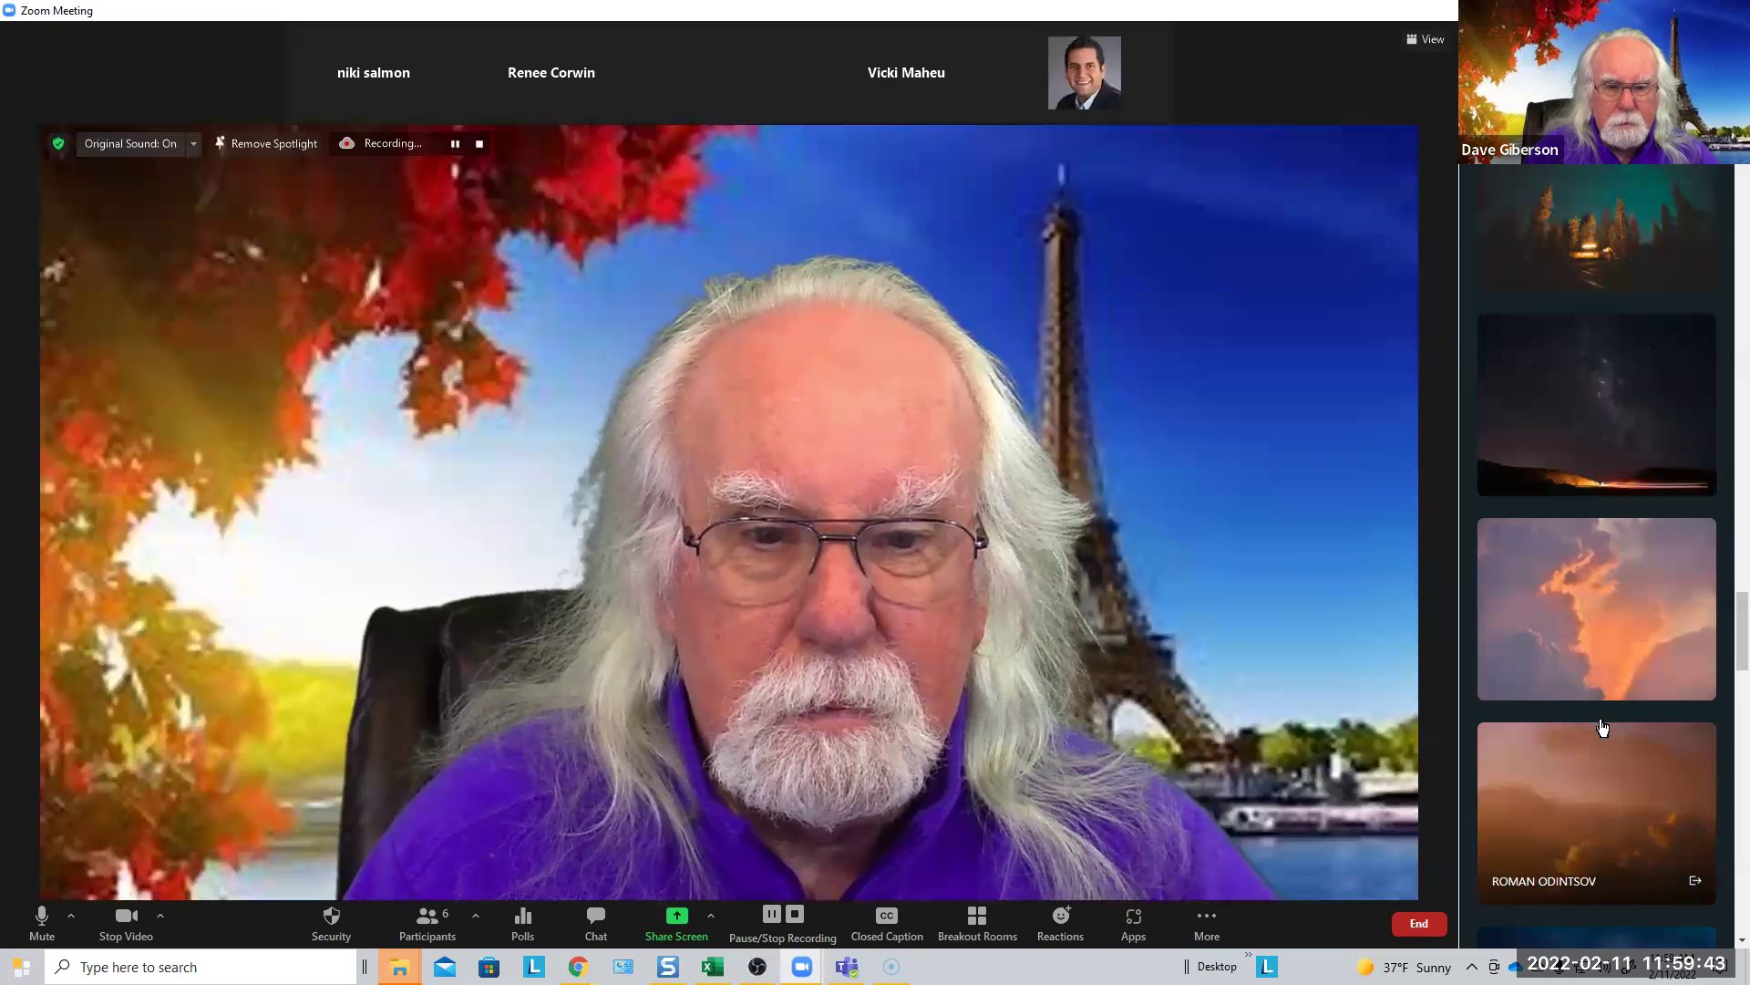
{"action": "scroll", "coordinate": [1603, 727], "scroll_direction": "down", "scroll_amount": 3}
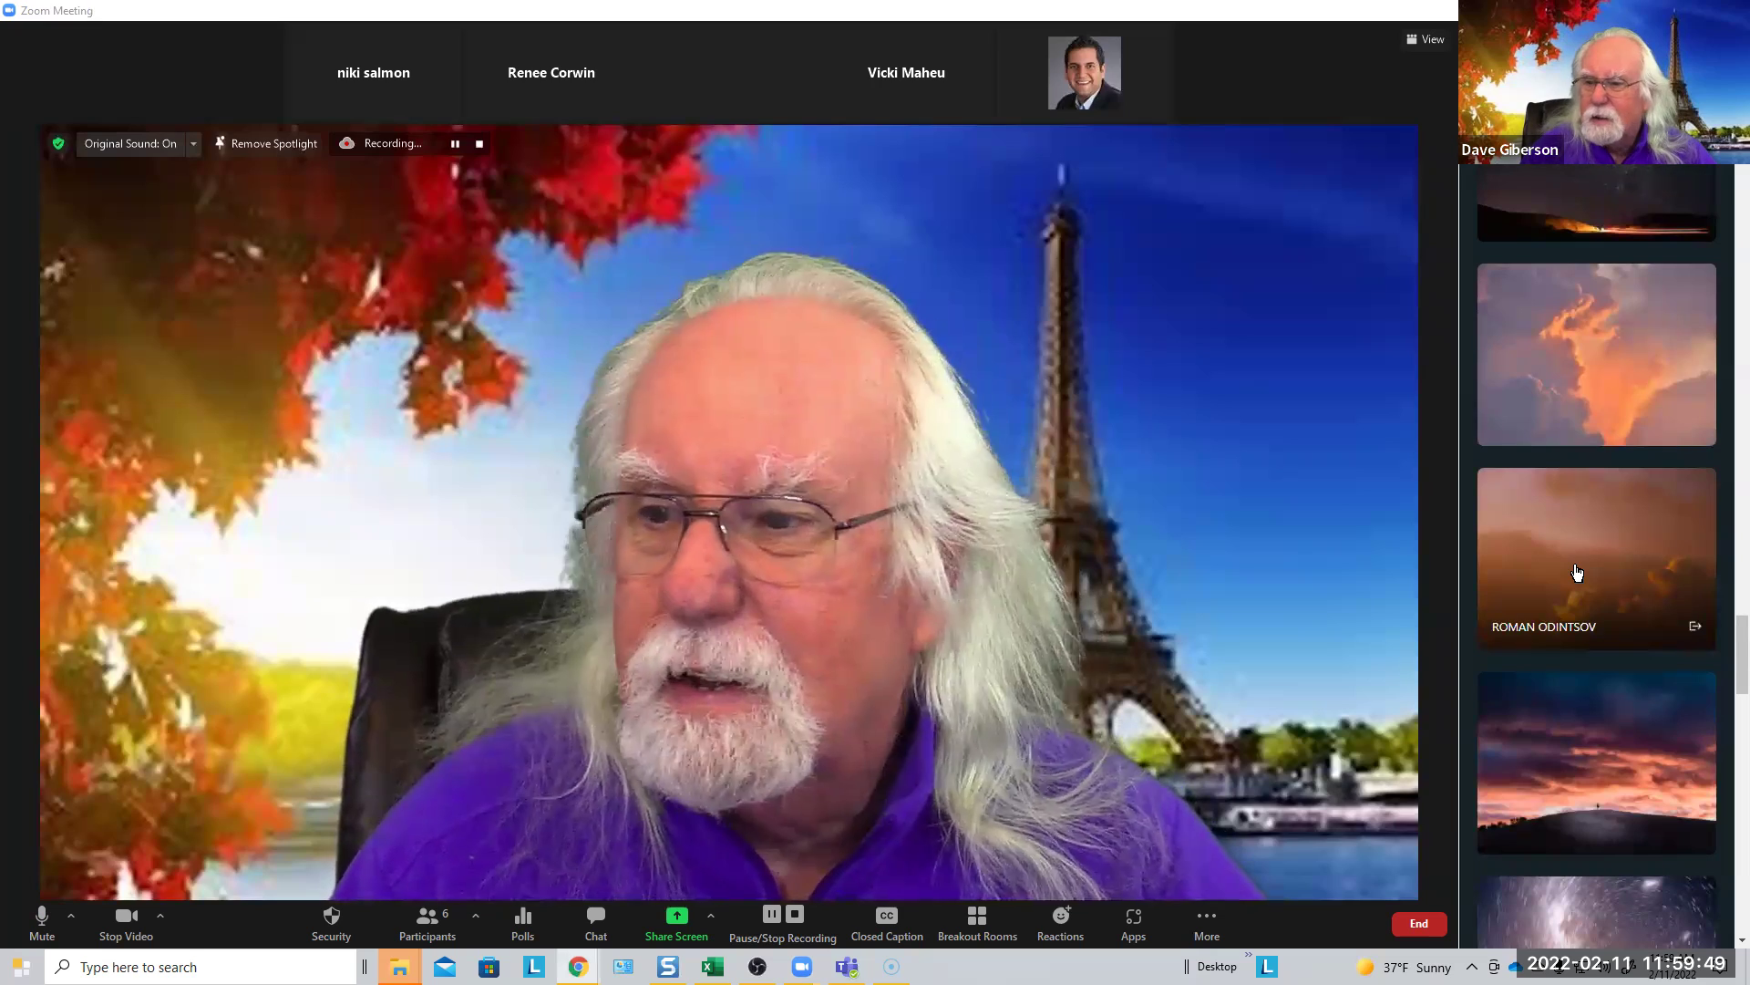
{"action": "left_click", "coordinate": [1547, 577]}
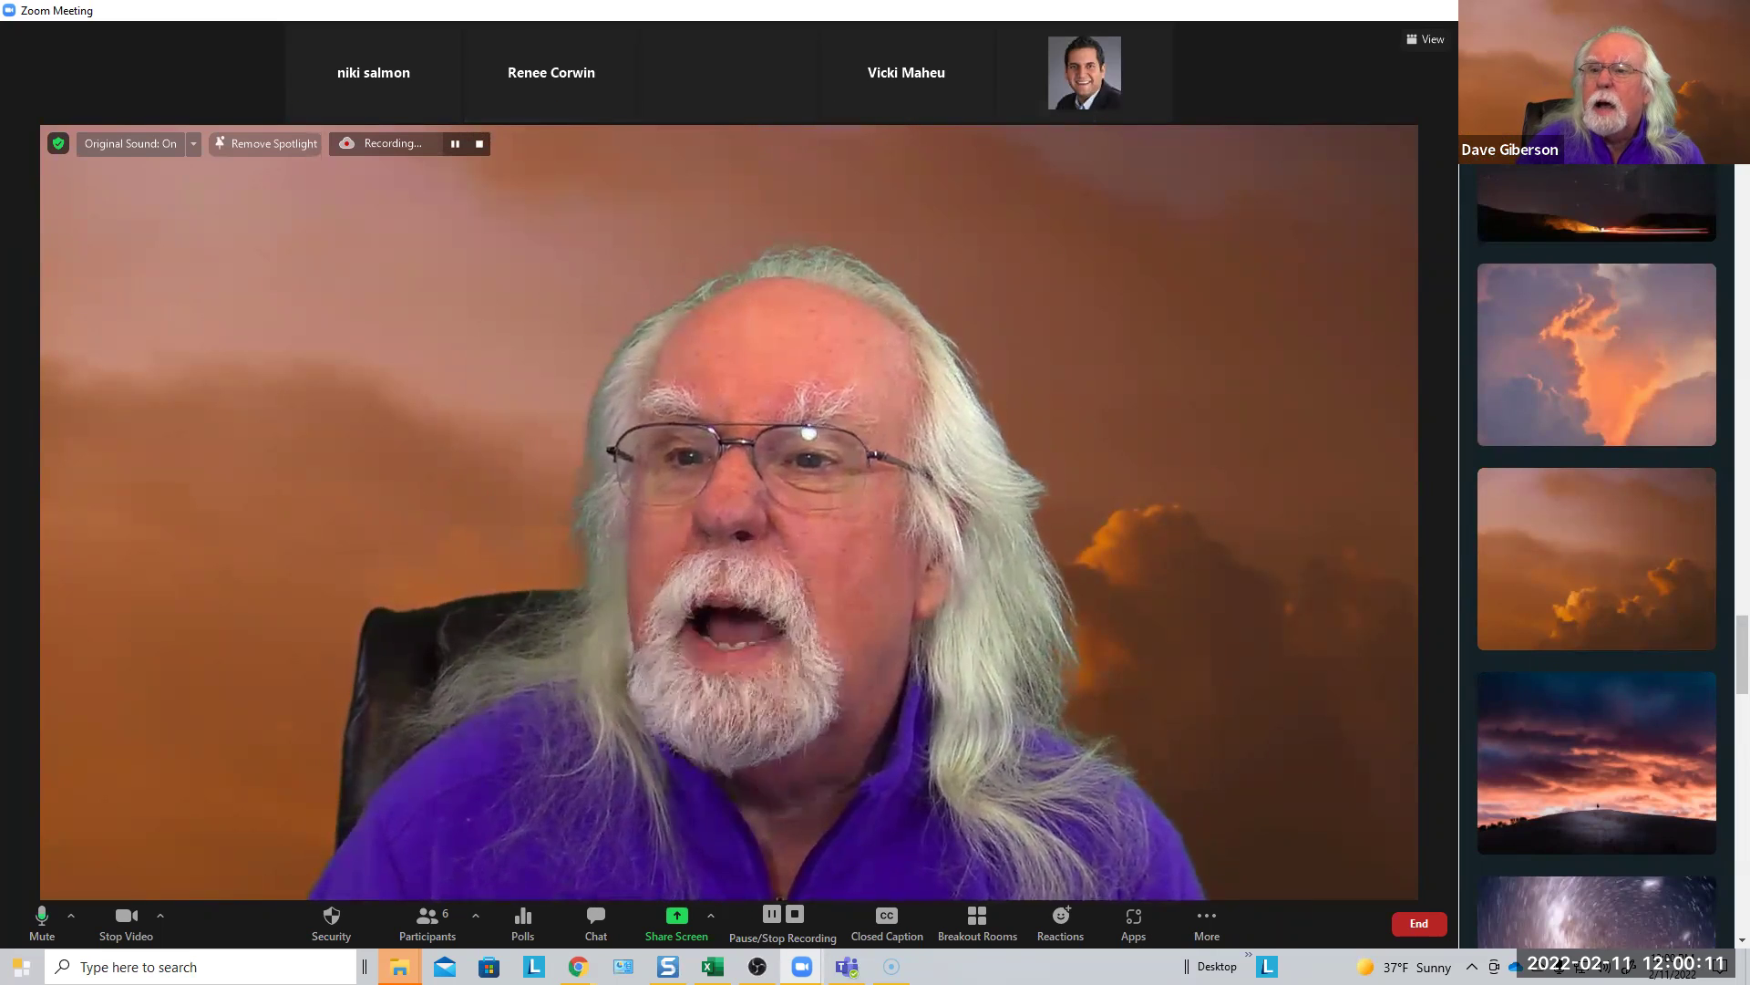
Browse the alphabetical list of available Zoom apps
{"action": "scroll", "coordinate": [1650, 188], "scroll_direction": "down", "scroll_amount": 1}
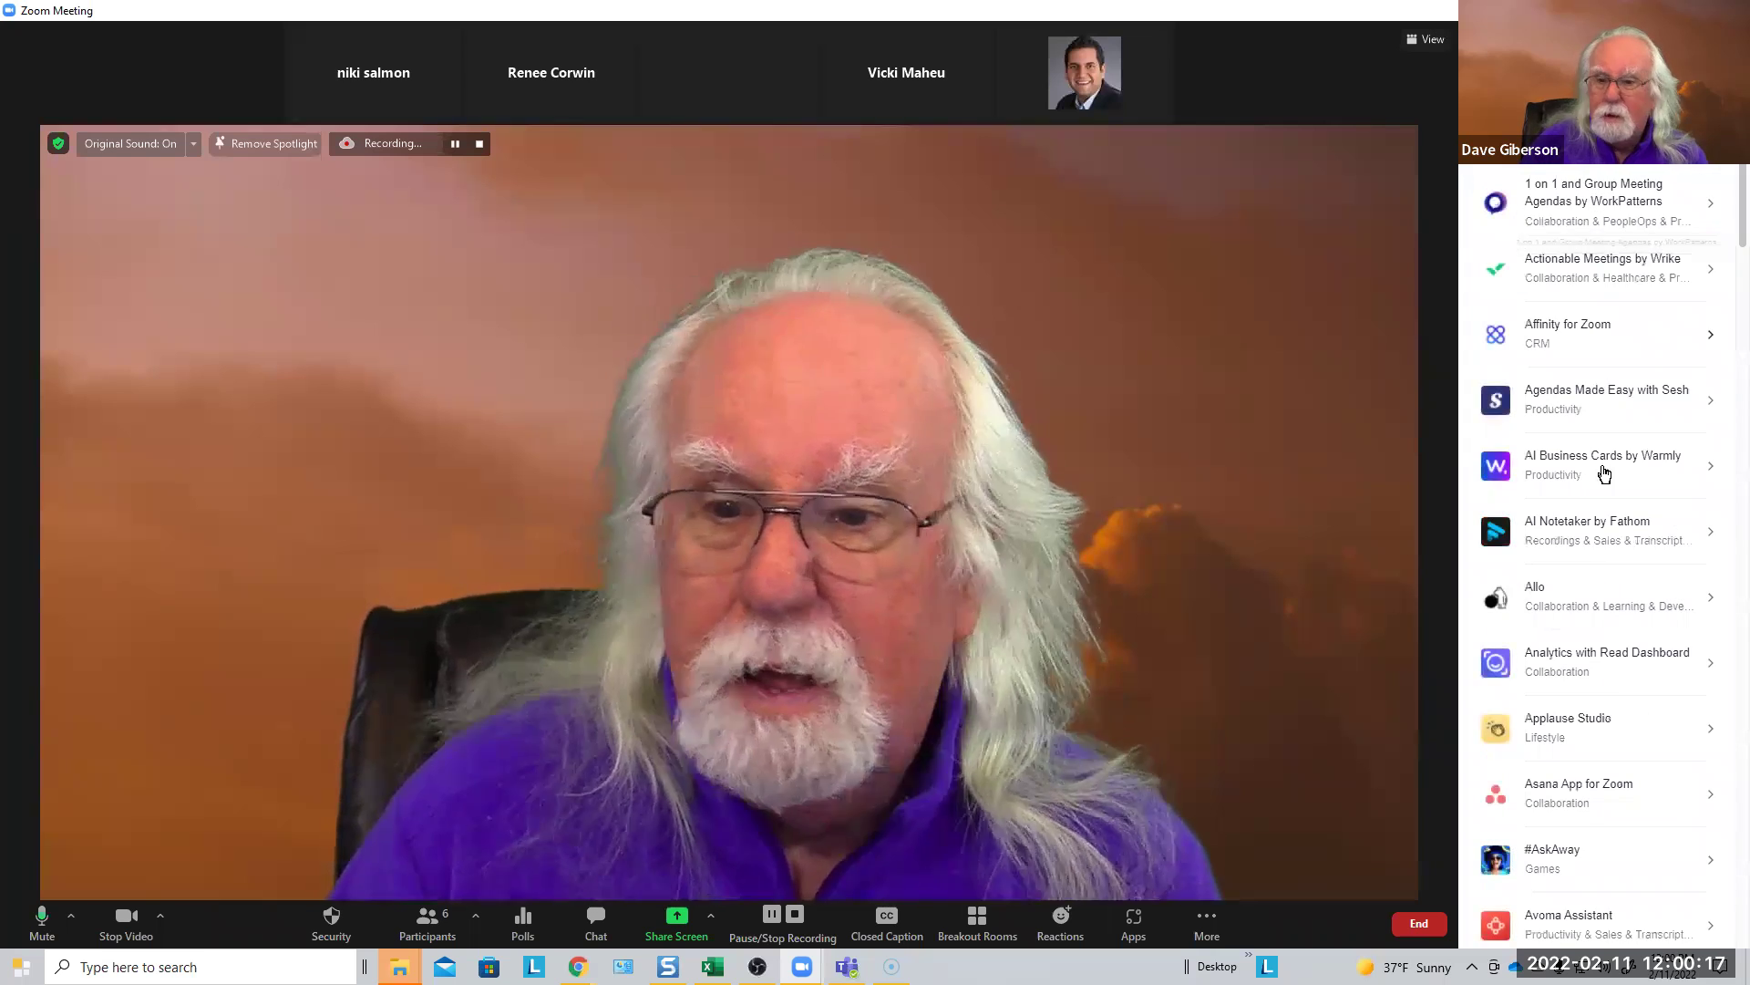
{"action": "scroll", "coordinate": [1604, 474], "scroll_direction": "down", "scroll_amount": 10}
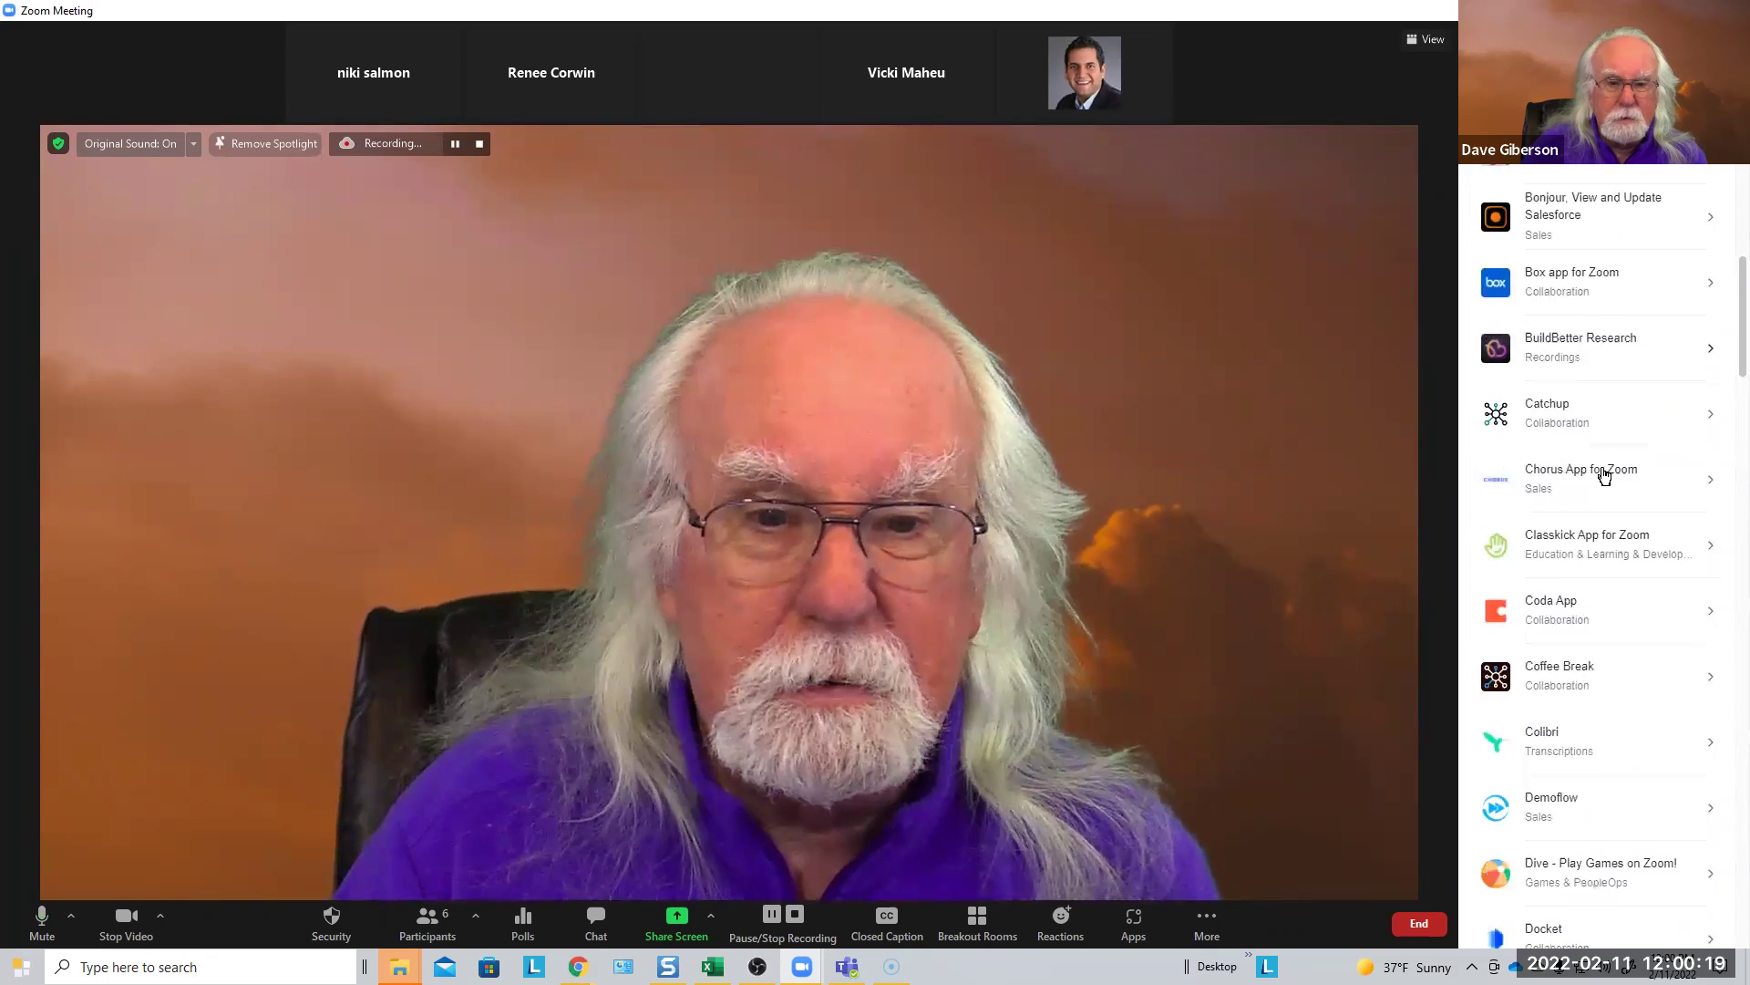
{"action": "scroll", "coordinate": [1605, 473], "scroll_direction": "down", "scroll_amount": 3}
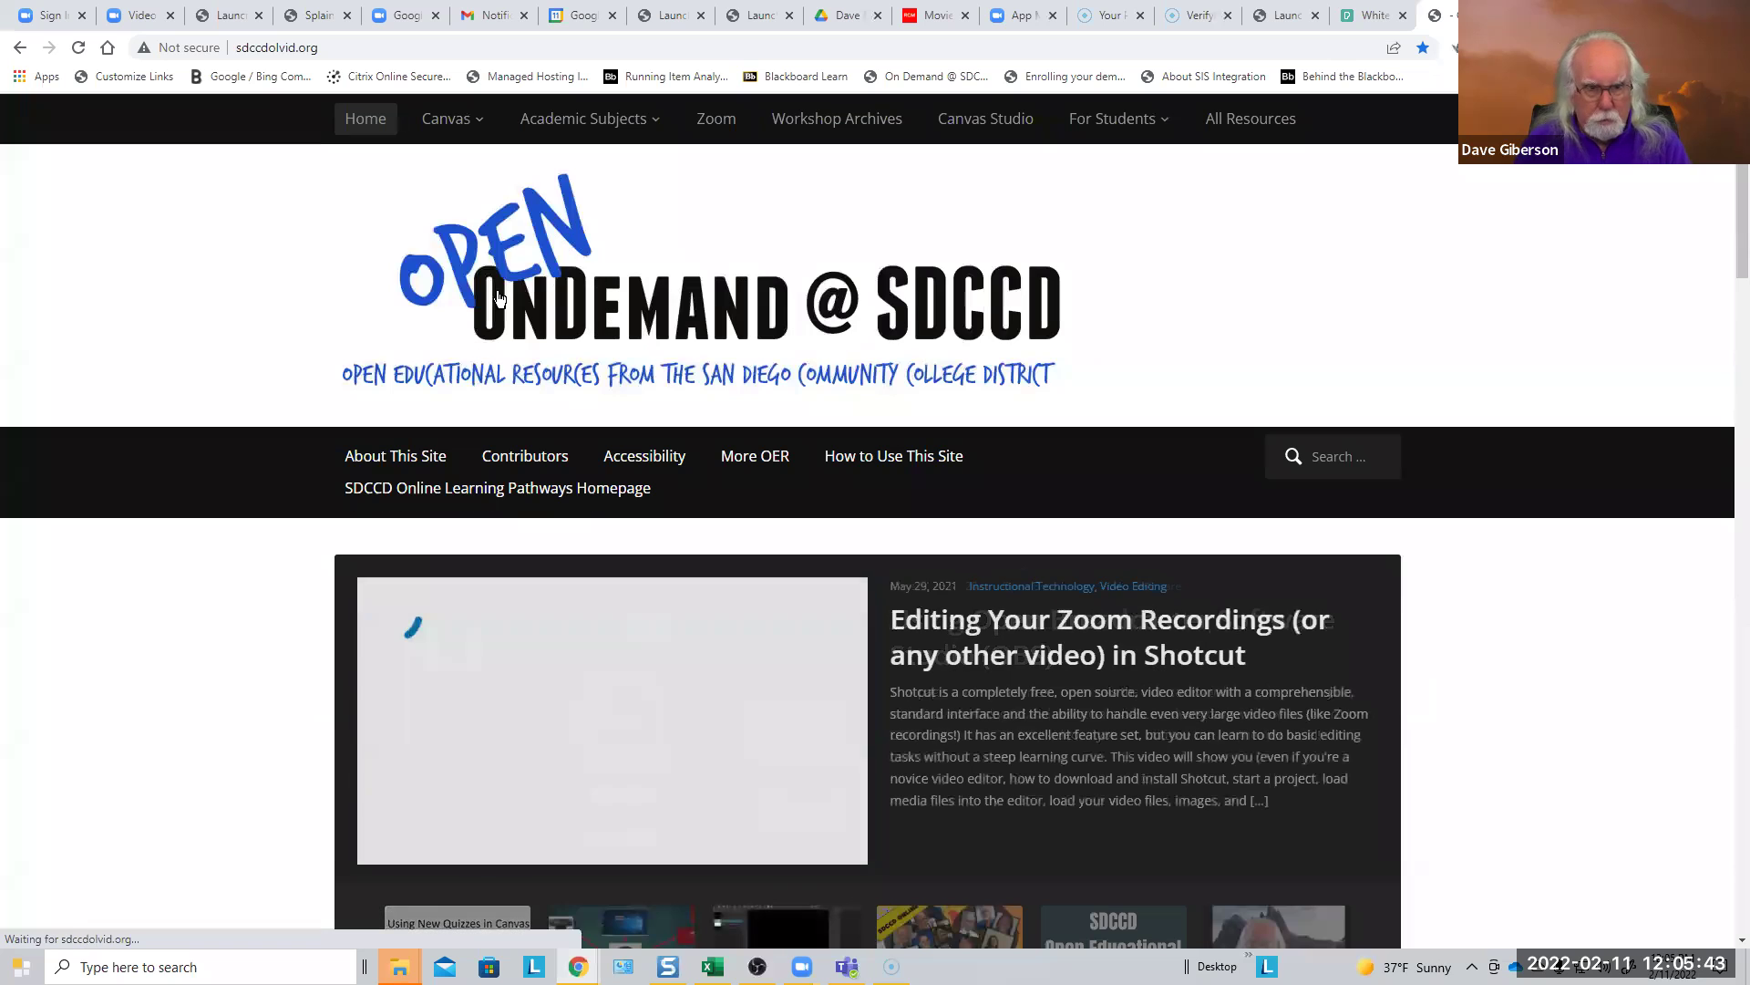
Select the web address sdccdolvid.org in the browser and switch to the Zoom meeting window
{"action": "left_click", "coordinate": [352, 49]}
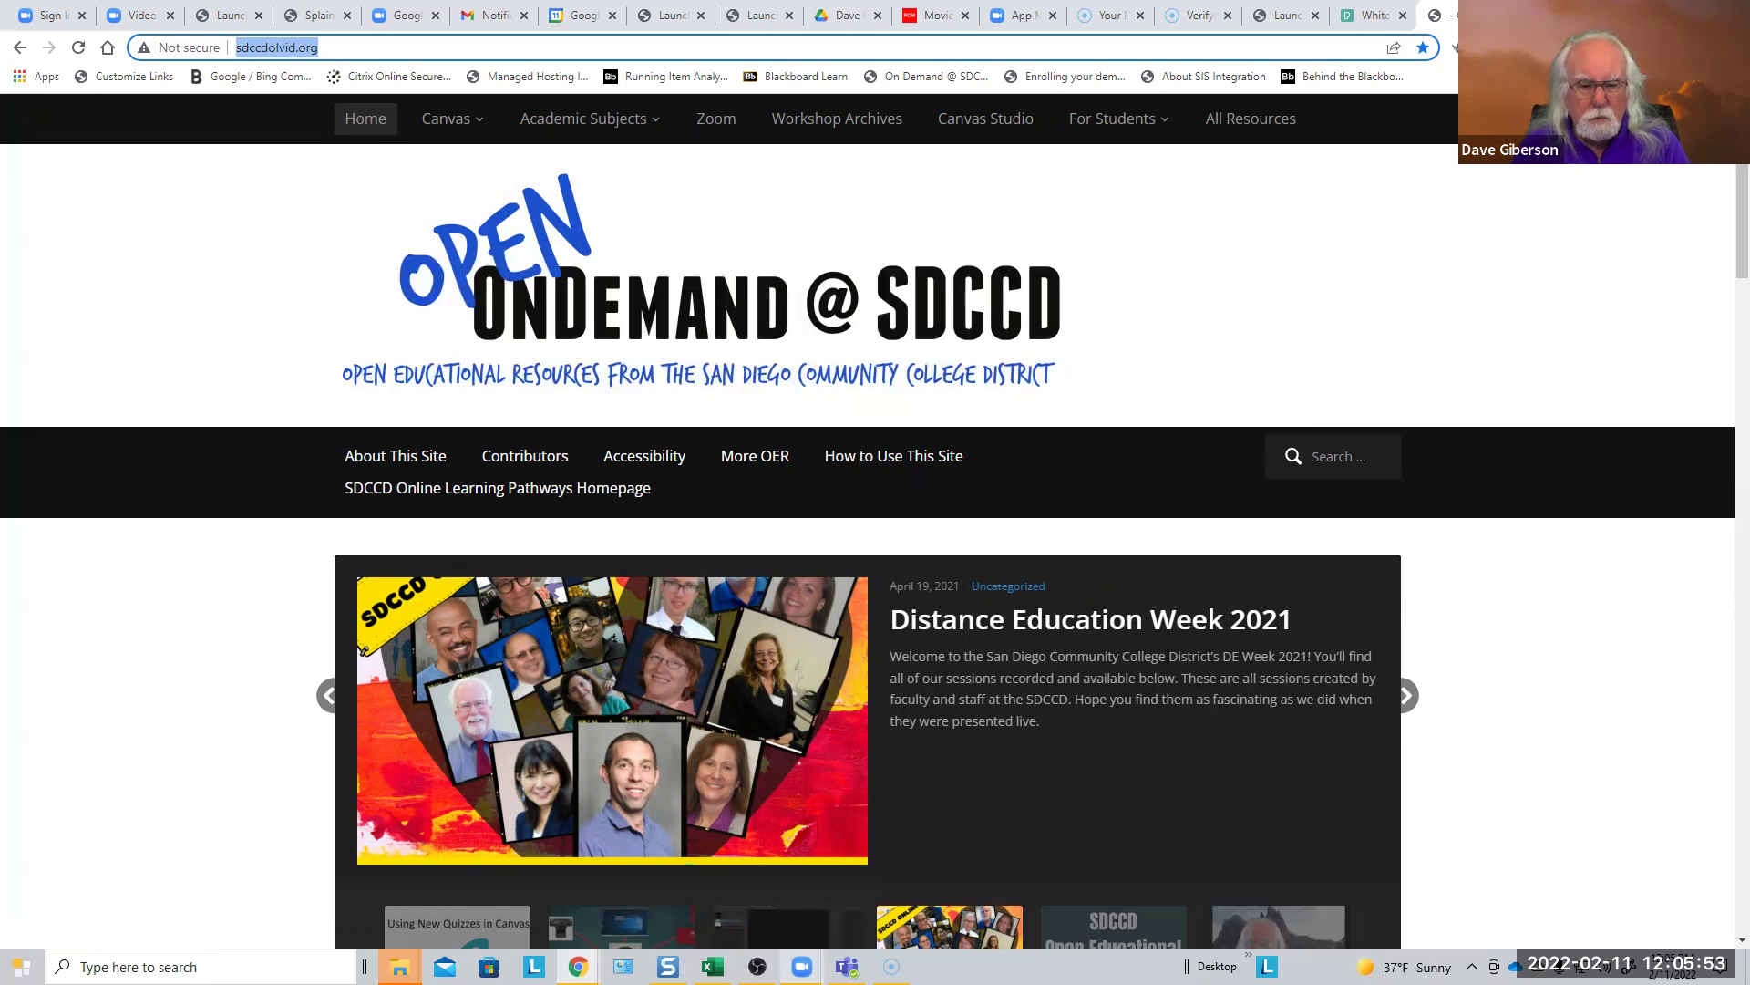
{"action": "left_click", "coordinate": [801, 967]}
{"action": "left_click", "coordinate": [807, 837]}
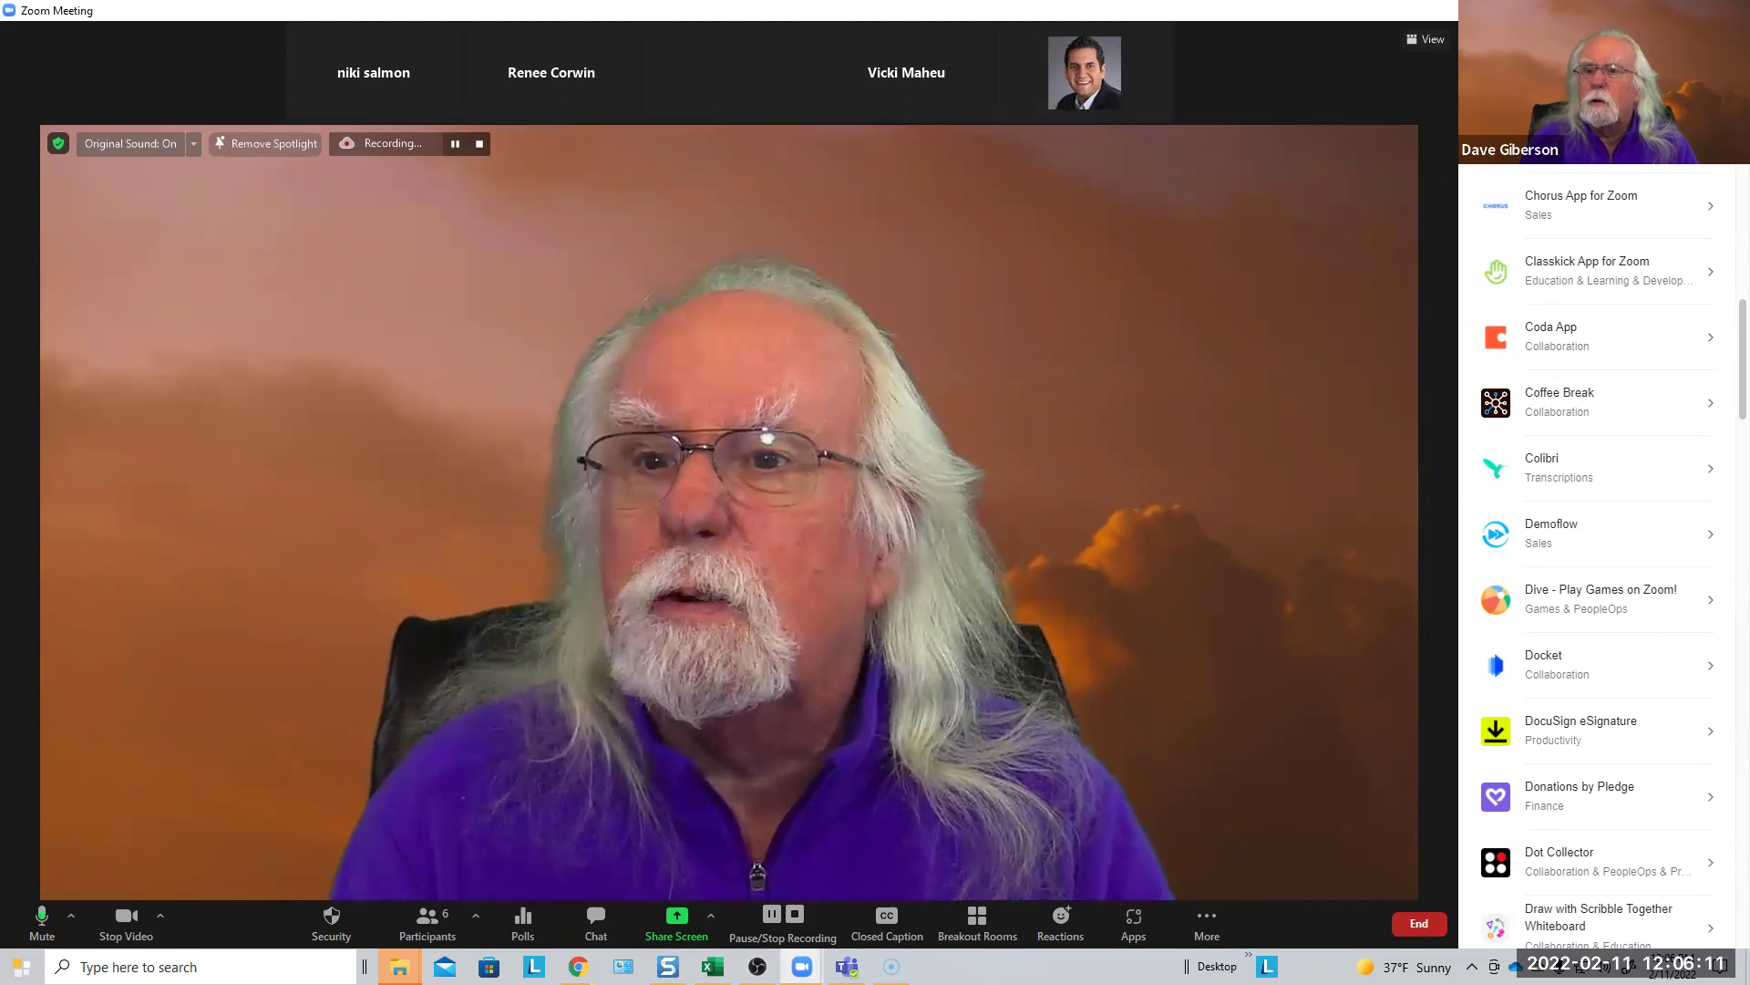
Switch back to the browser, search the OnDemand site for "flipgrid" and look through the results
{"action": "key", "text": "alt+Tab"}
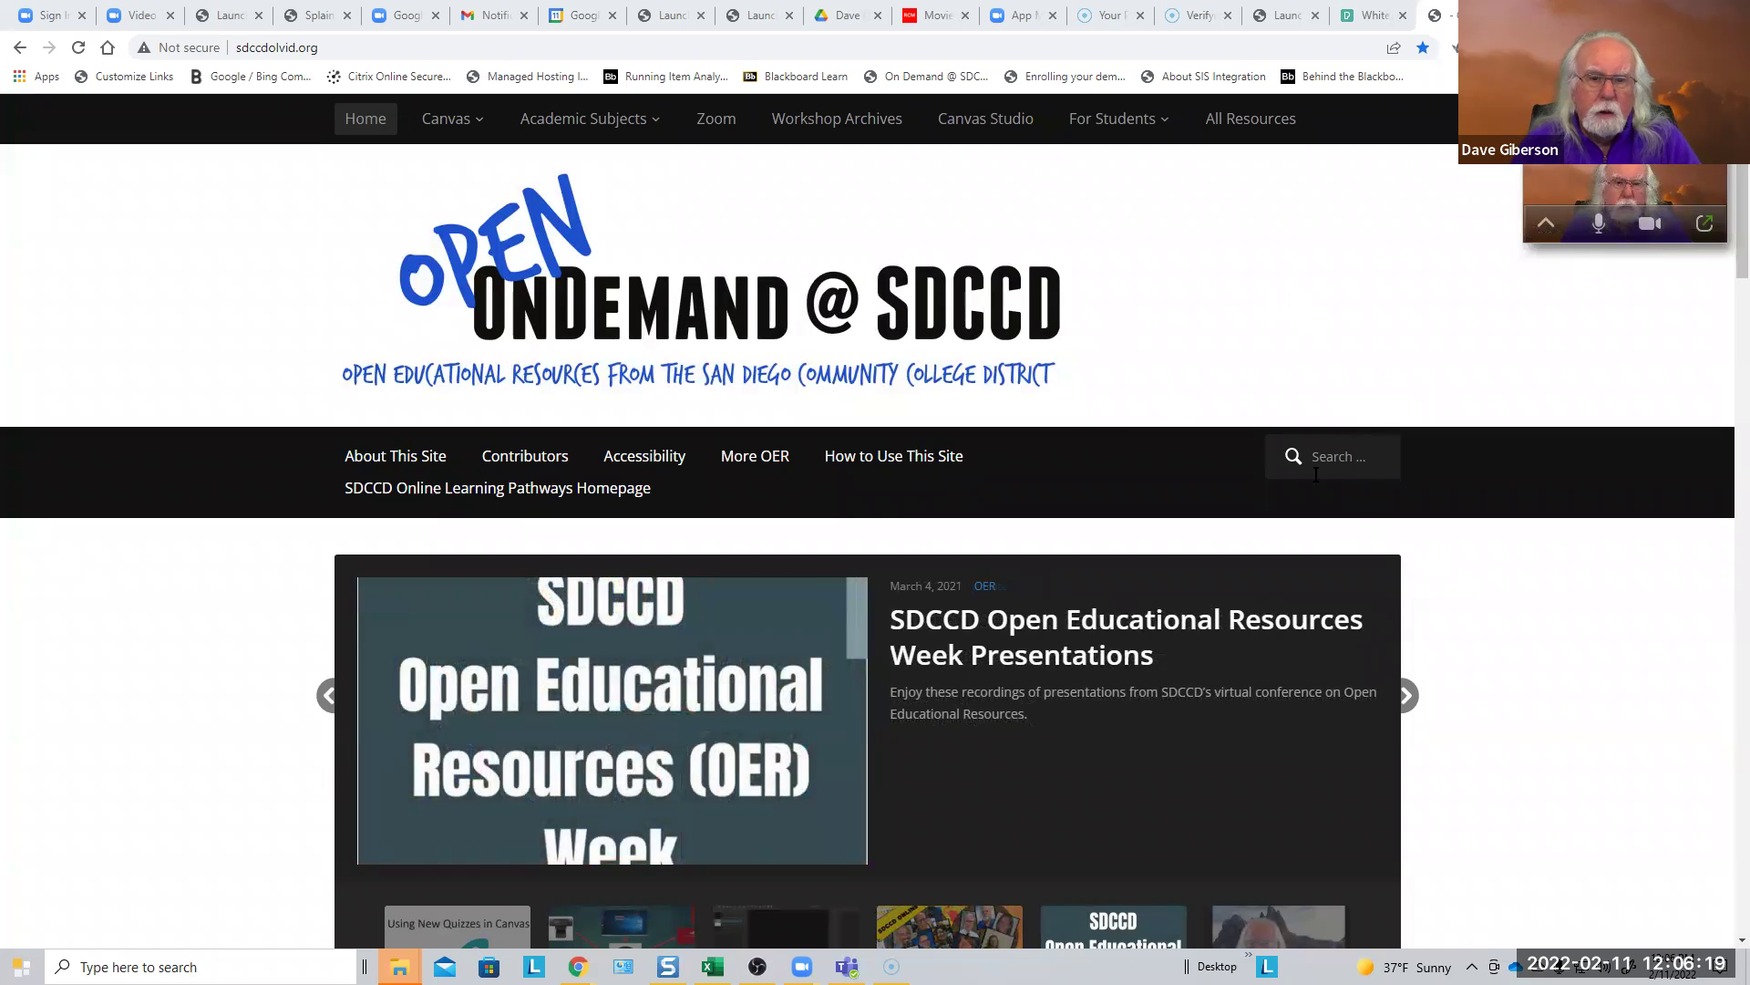
{"action": "left_click", "coordinate": [1338, 456]}
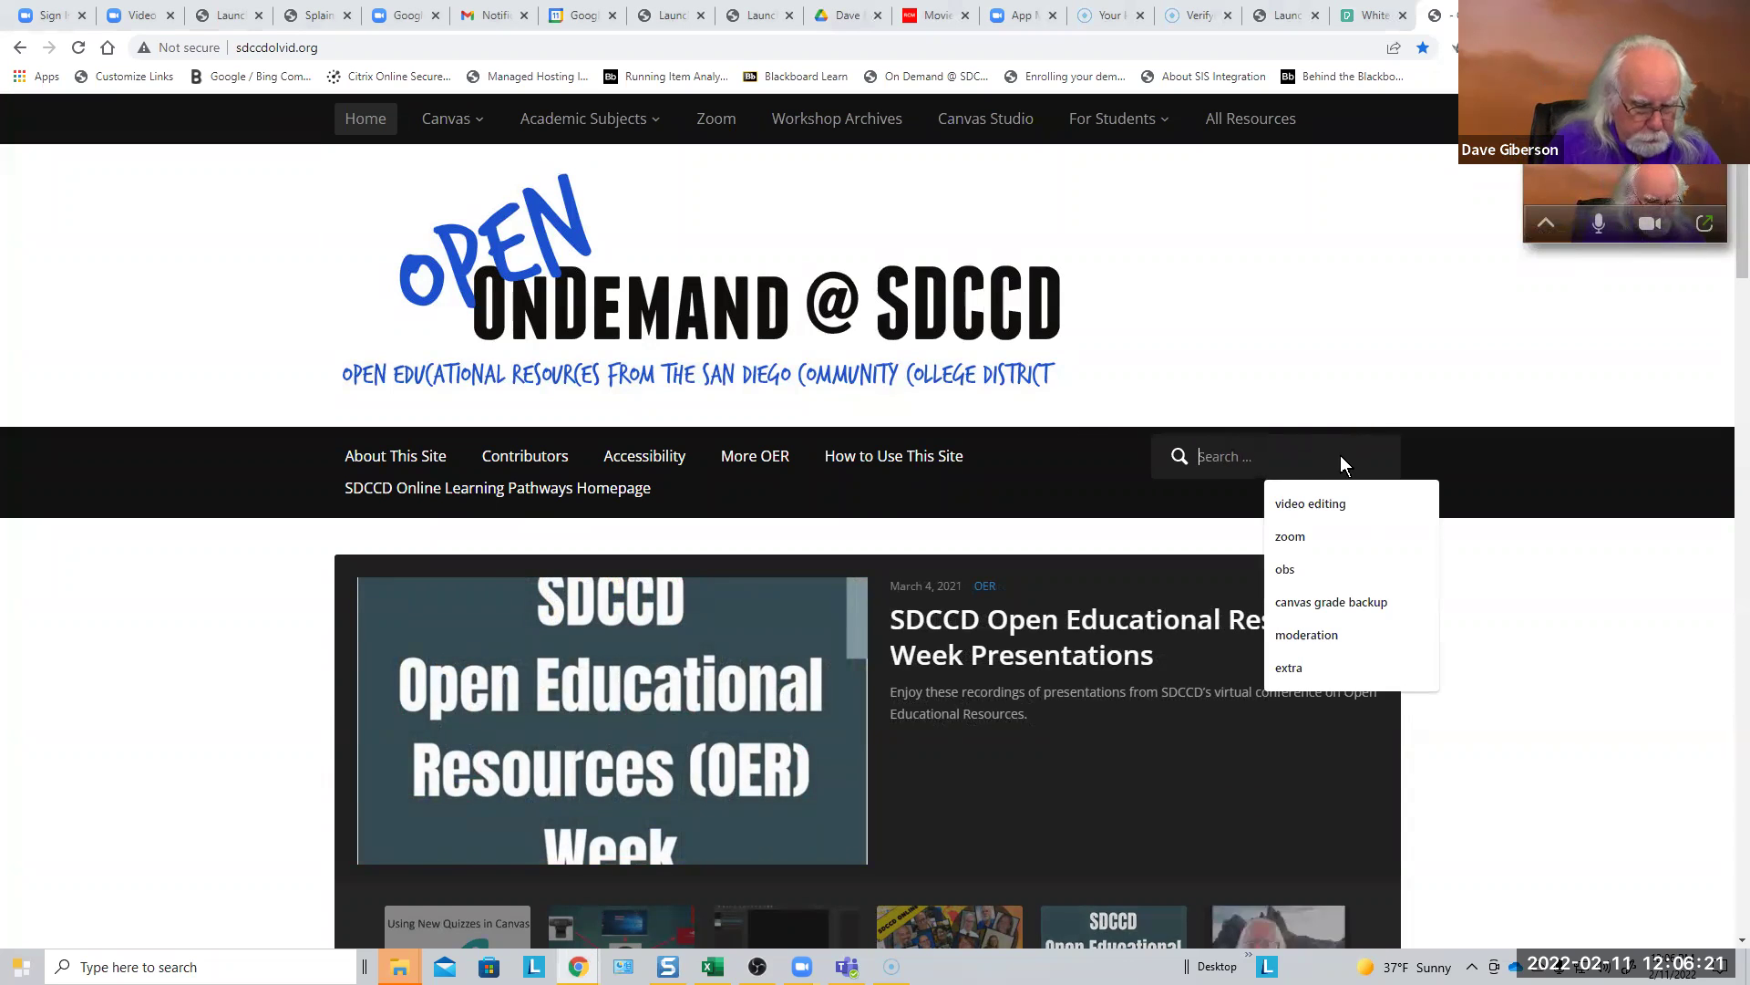
{"action": "type", "text": "flipgrid"}
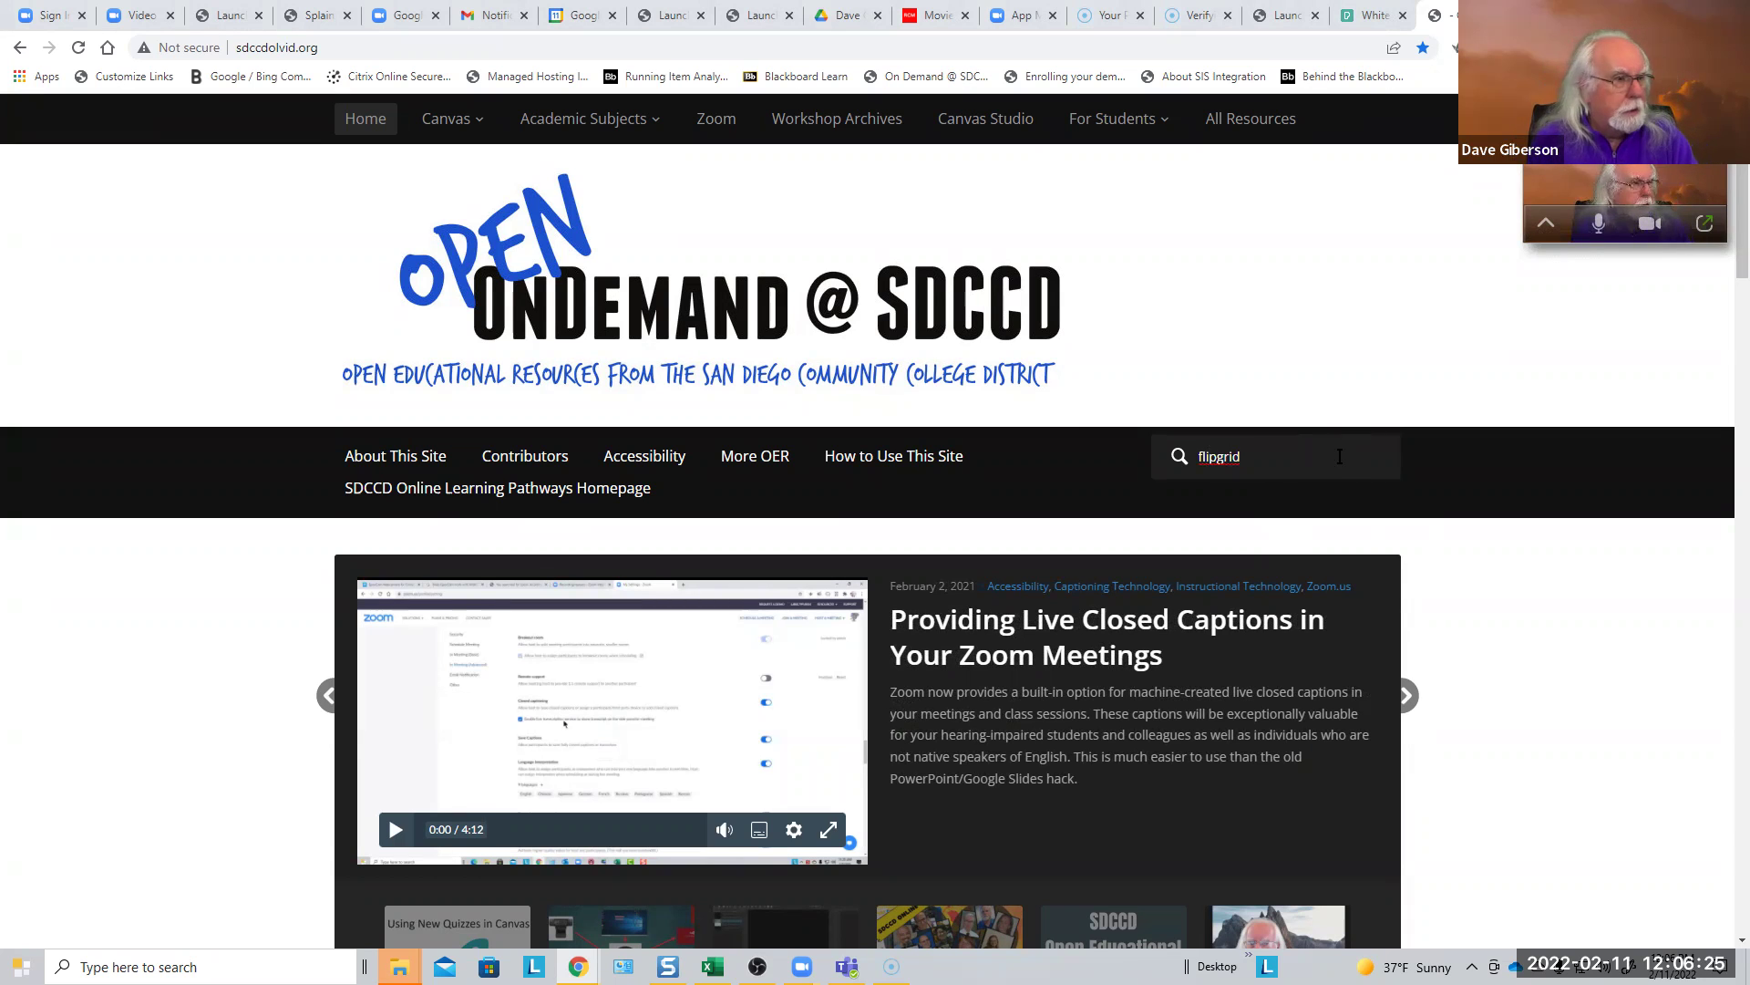
{"action": "key", "text": "Return"}
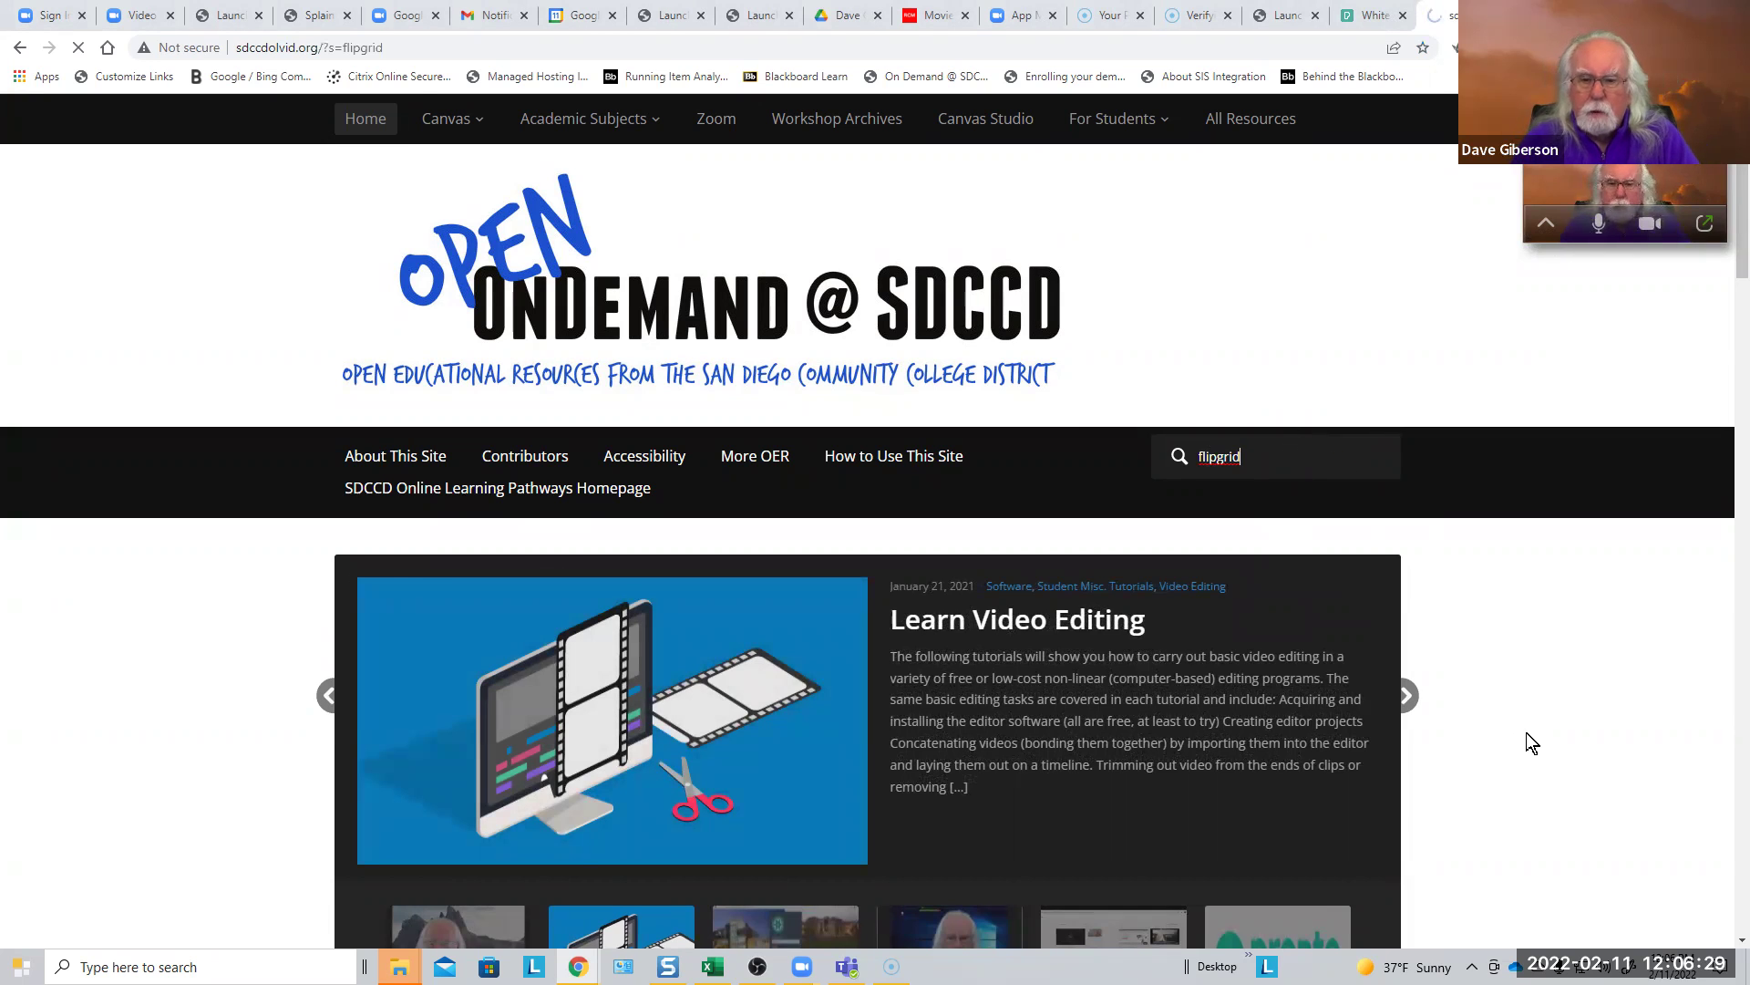
{"action": "scroll", "coordinate": [1535, 722], "scroll_direction": "down", "scroll_amount": 3}
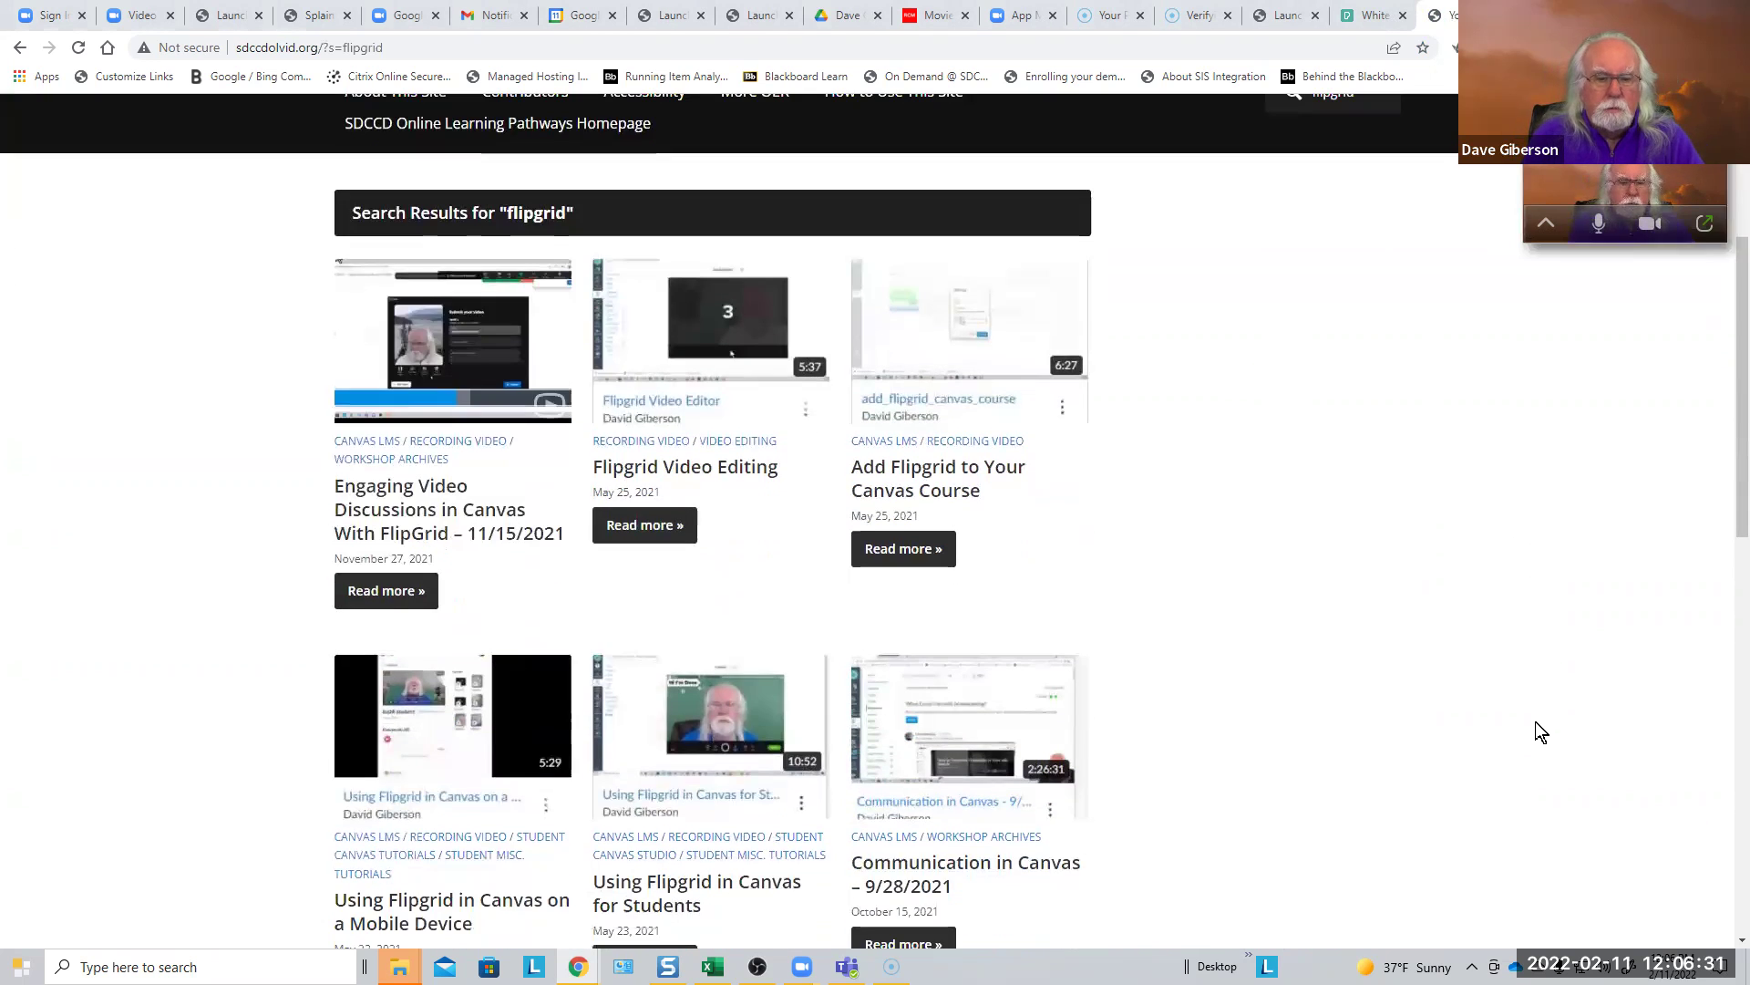
{"action": "scroll", "coordinate": [691, 855], "scroll_direction": "up", "scroll_amount": 3}
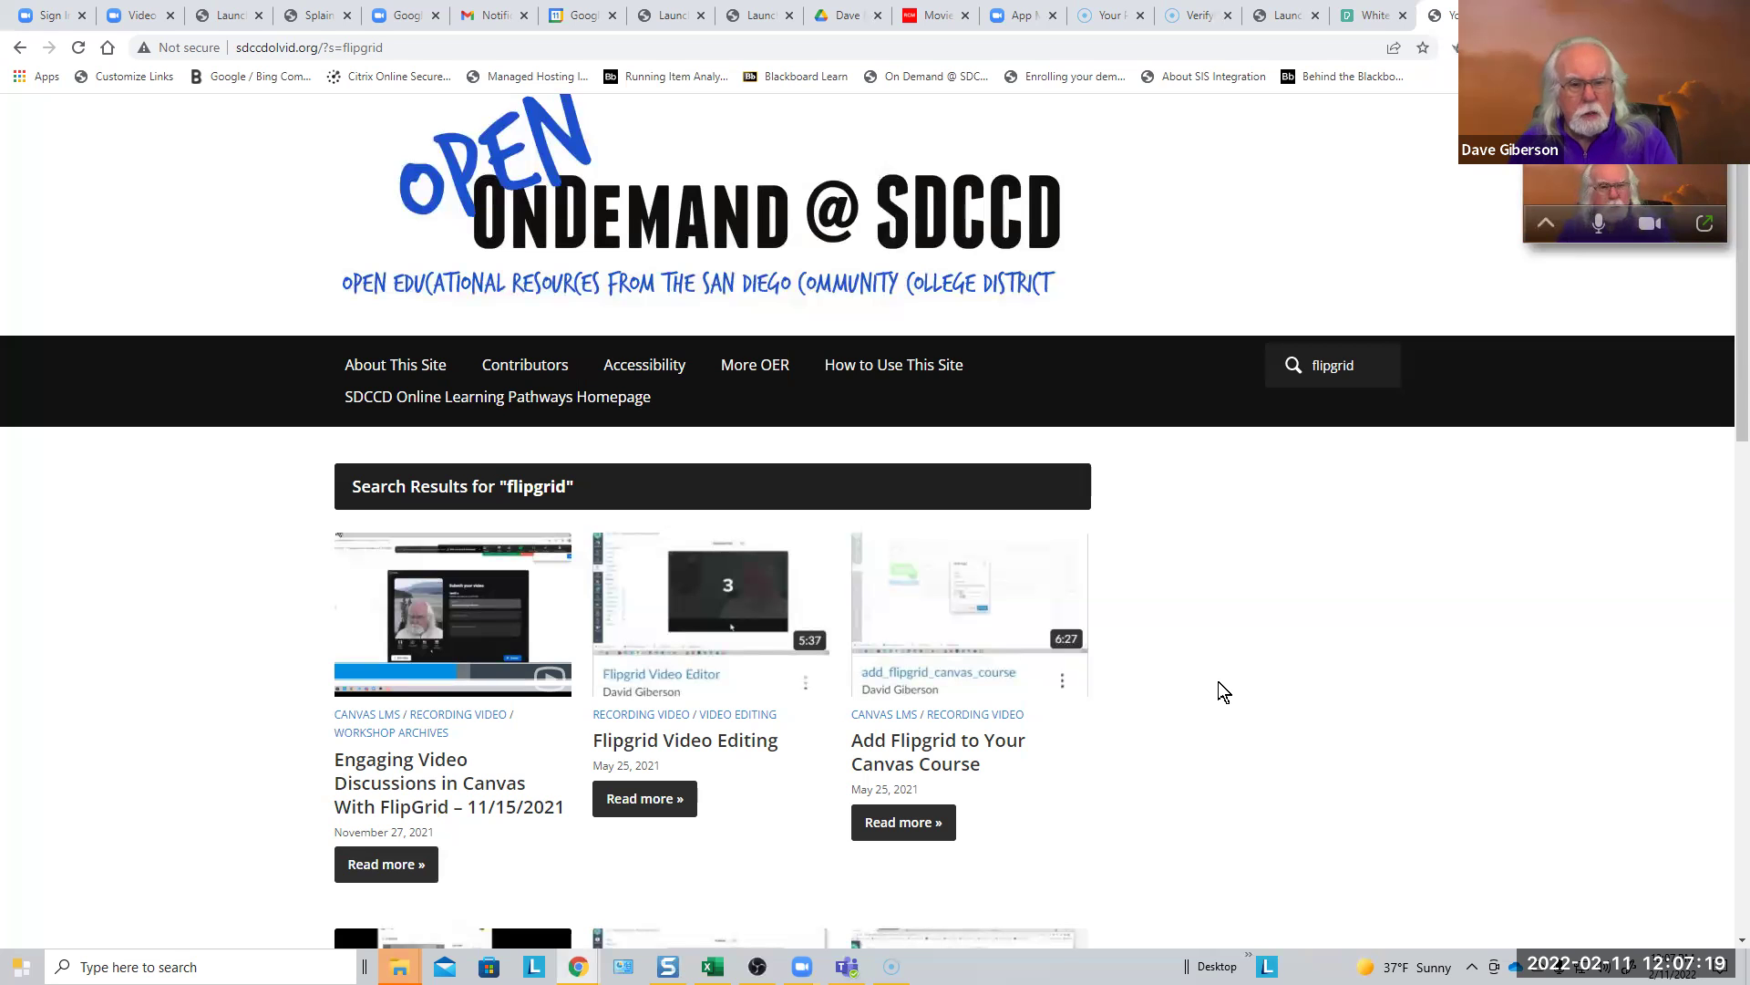
{"action": "scroll", "coordinate": [1258, 709], "scroll_direction": "down", "scroll_amount": 4}
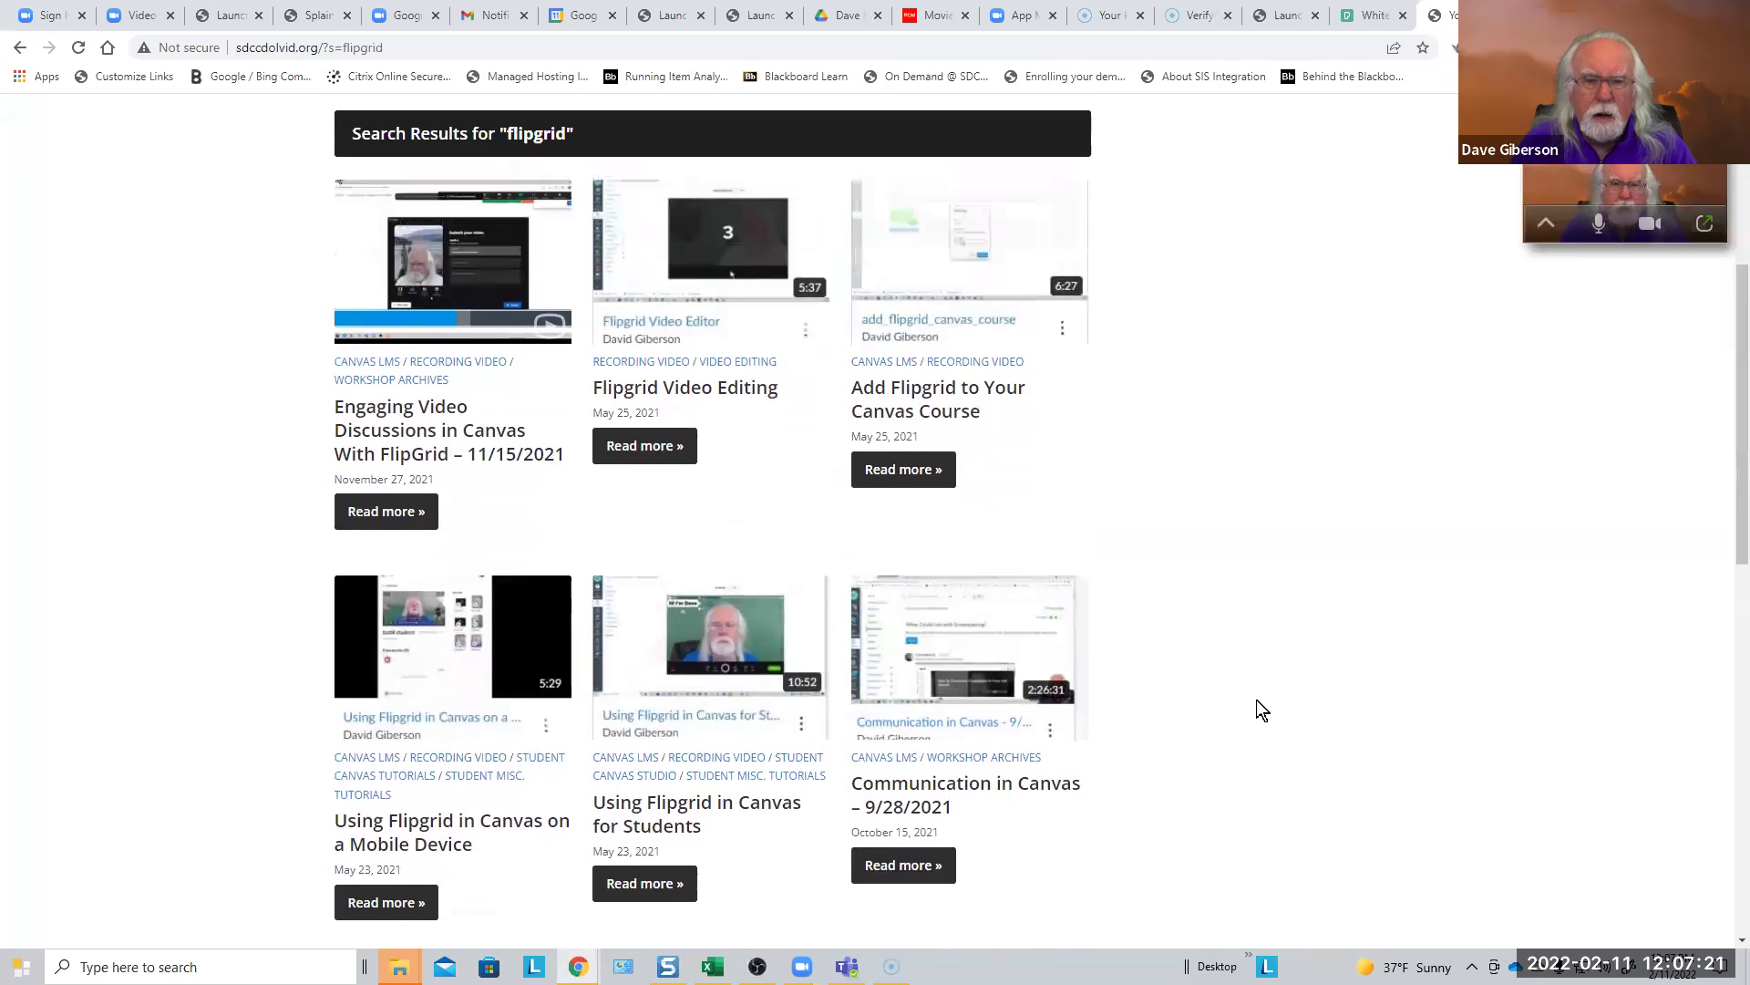
{"action": "scroll", "coordinate": [1257, 702], "scroll_direction": "up", "scroll_amount": 1}
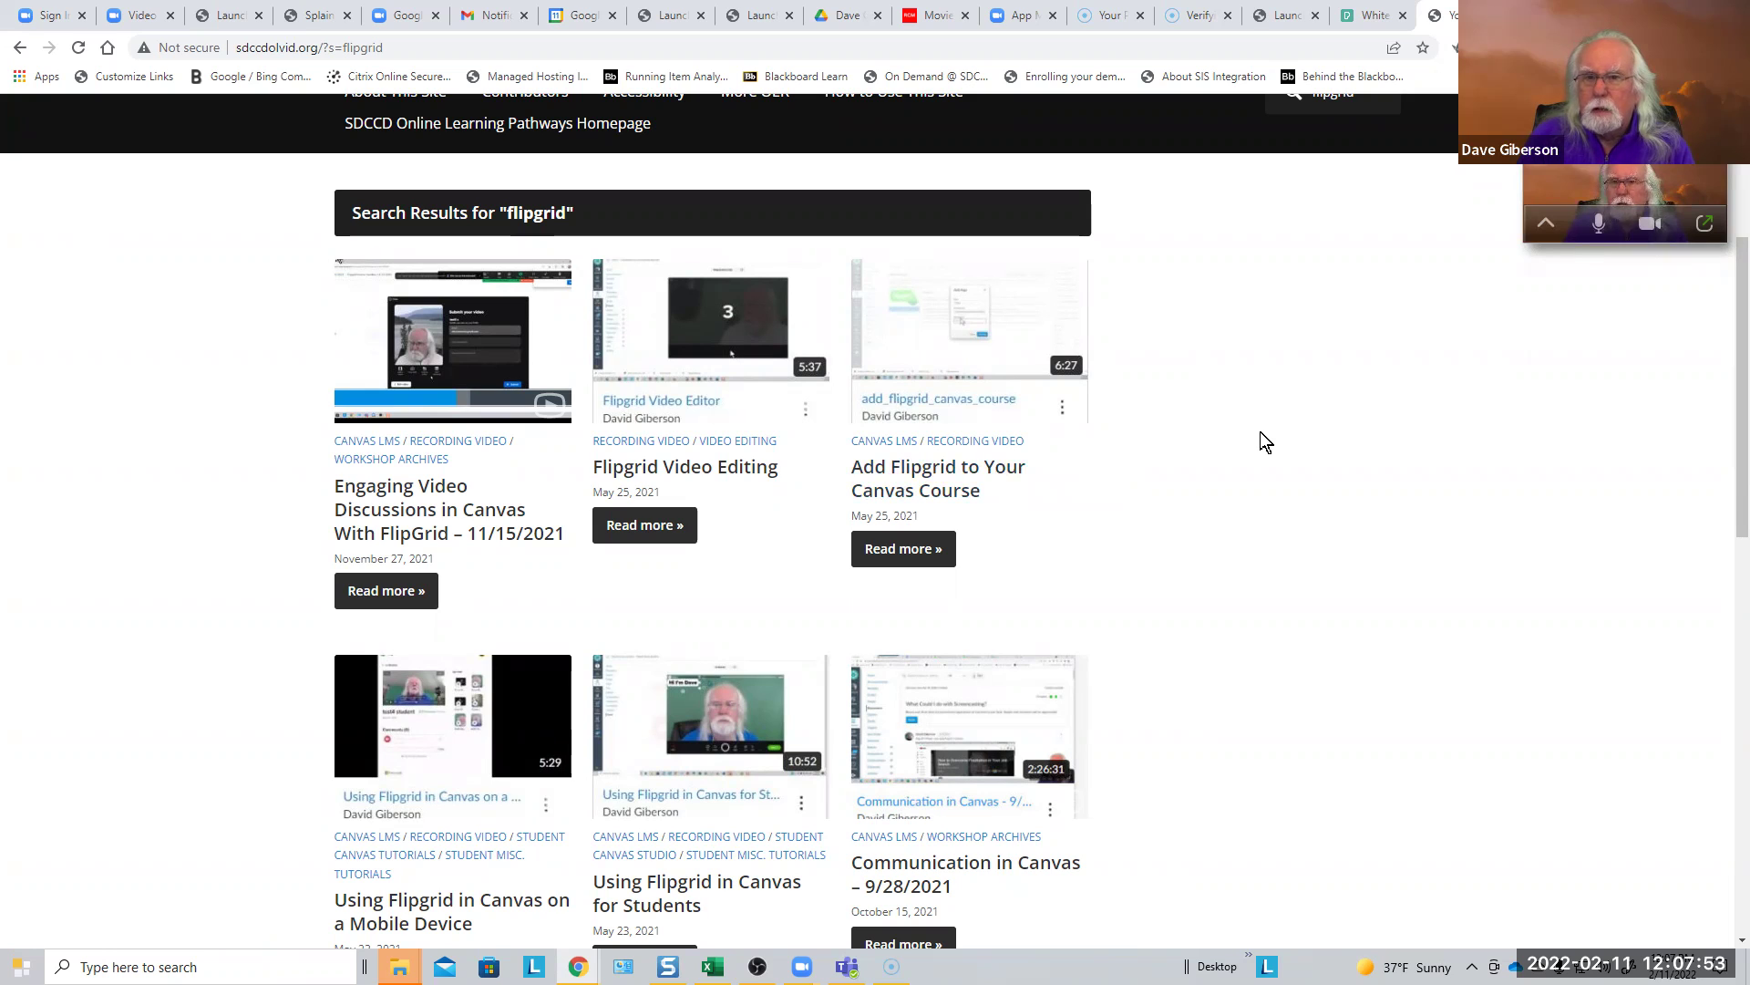
Open the "Add Flipgrid to Your Canvas Course" post and view its video and page content
{"action": "left_click", "coordinate": [937, 472]}
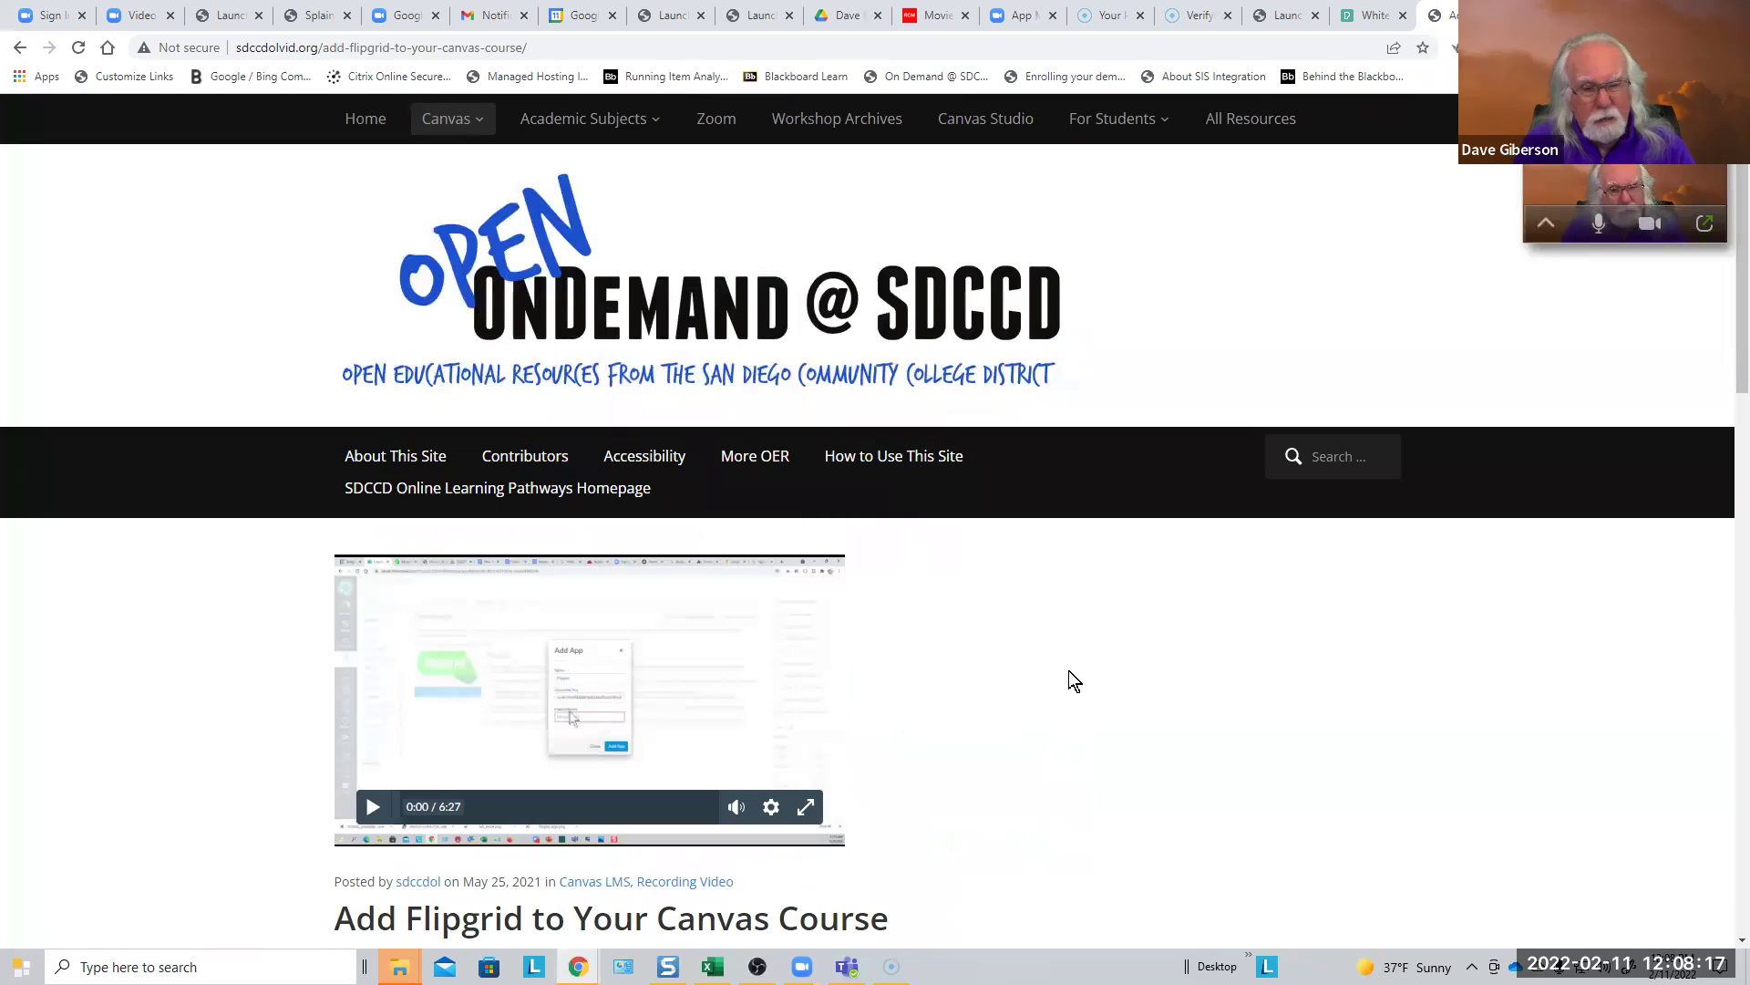
{"action": "scroll", "coordinate": [1068, 670], "scroll_direction": "down", "scroll_amount": 2}
{"action": "scroll", "coordinate": [1108, 603], "scroll_direction": "up", "scroll_amount": 1}
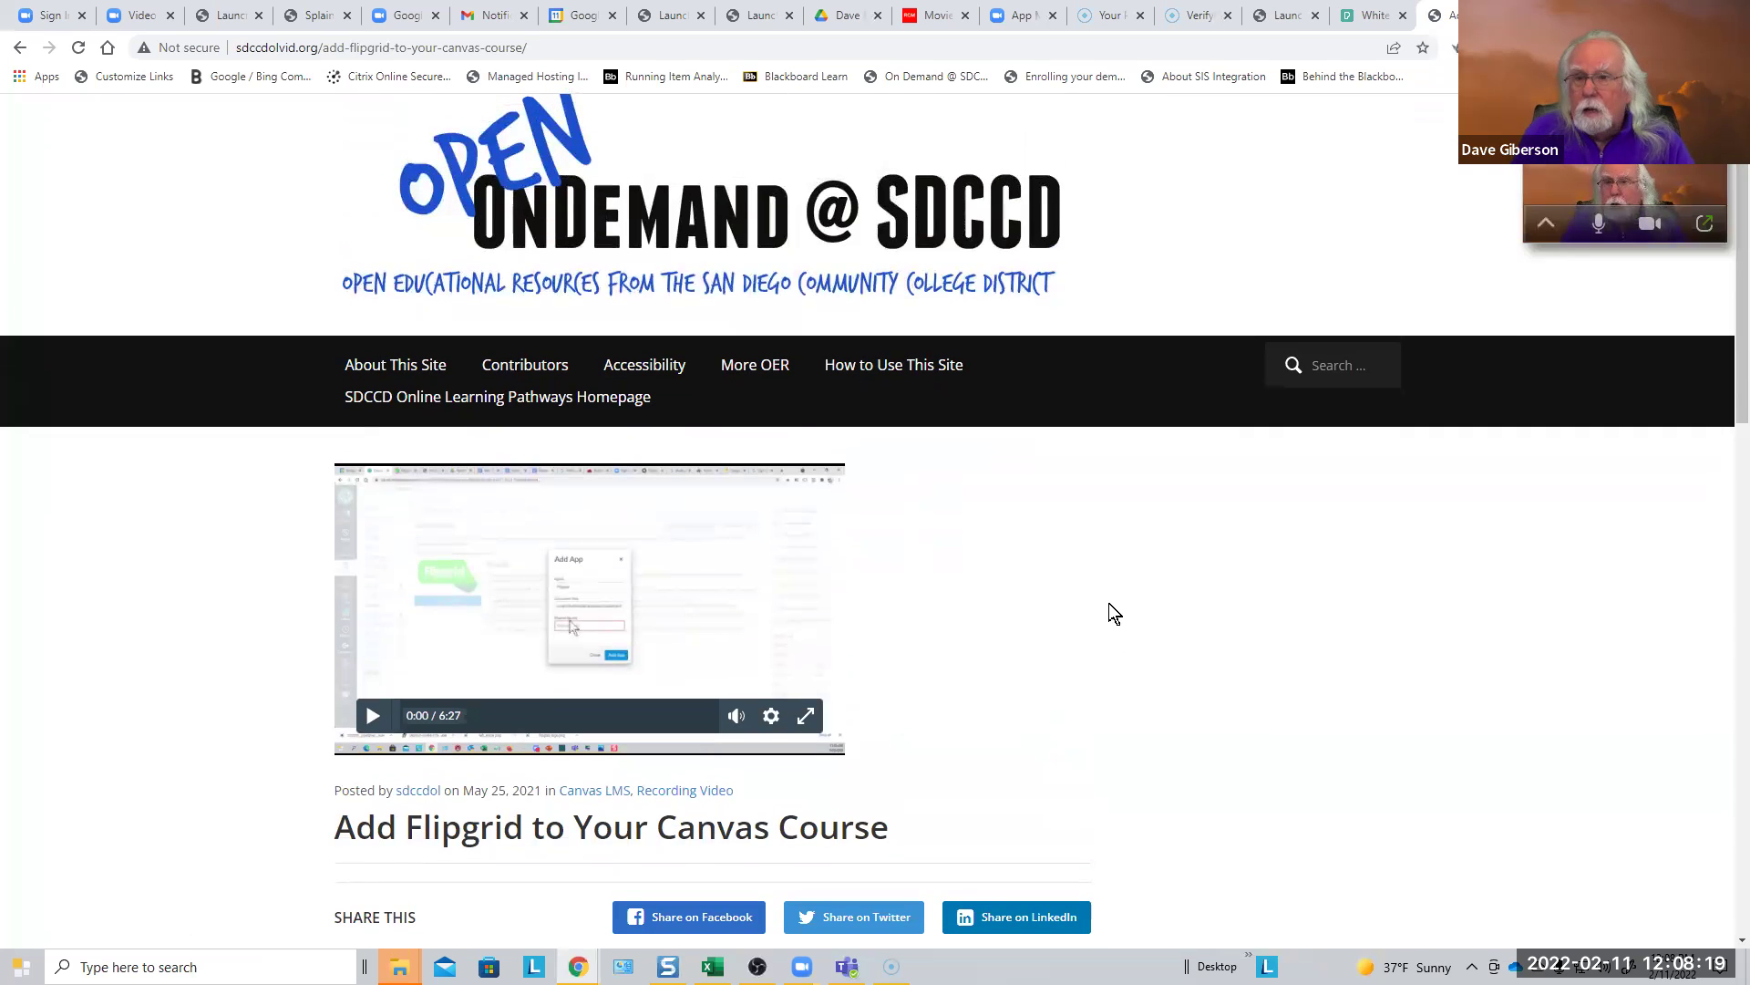
{"action": "scroll", "coordinate": [1152, 636], "scroll_direction": "down", "scroll_amount": 1}
{"action": "scroll", "coordinate": [1152, 636], "scroll_direction": "up", "scroll_amount": 2}
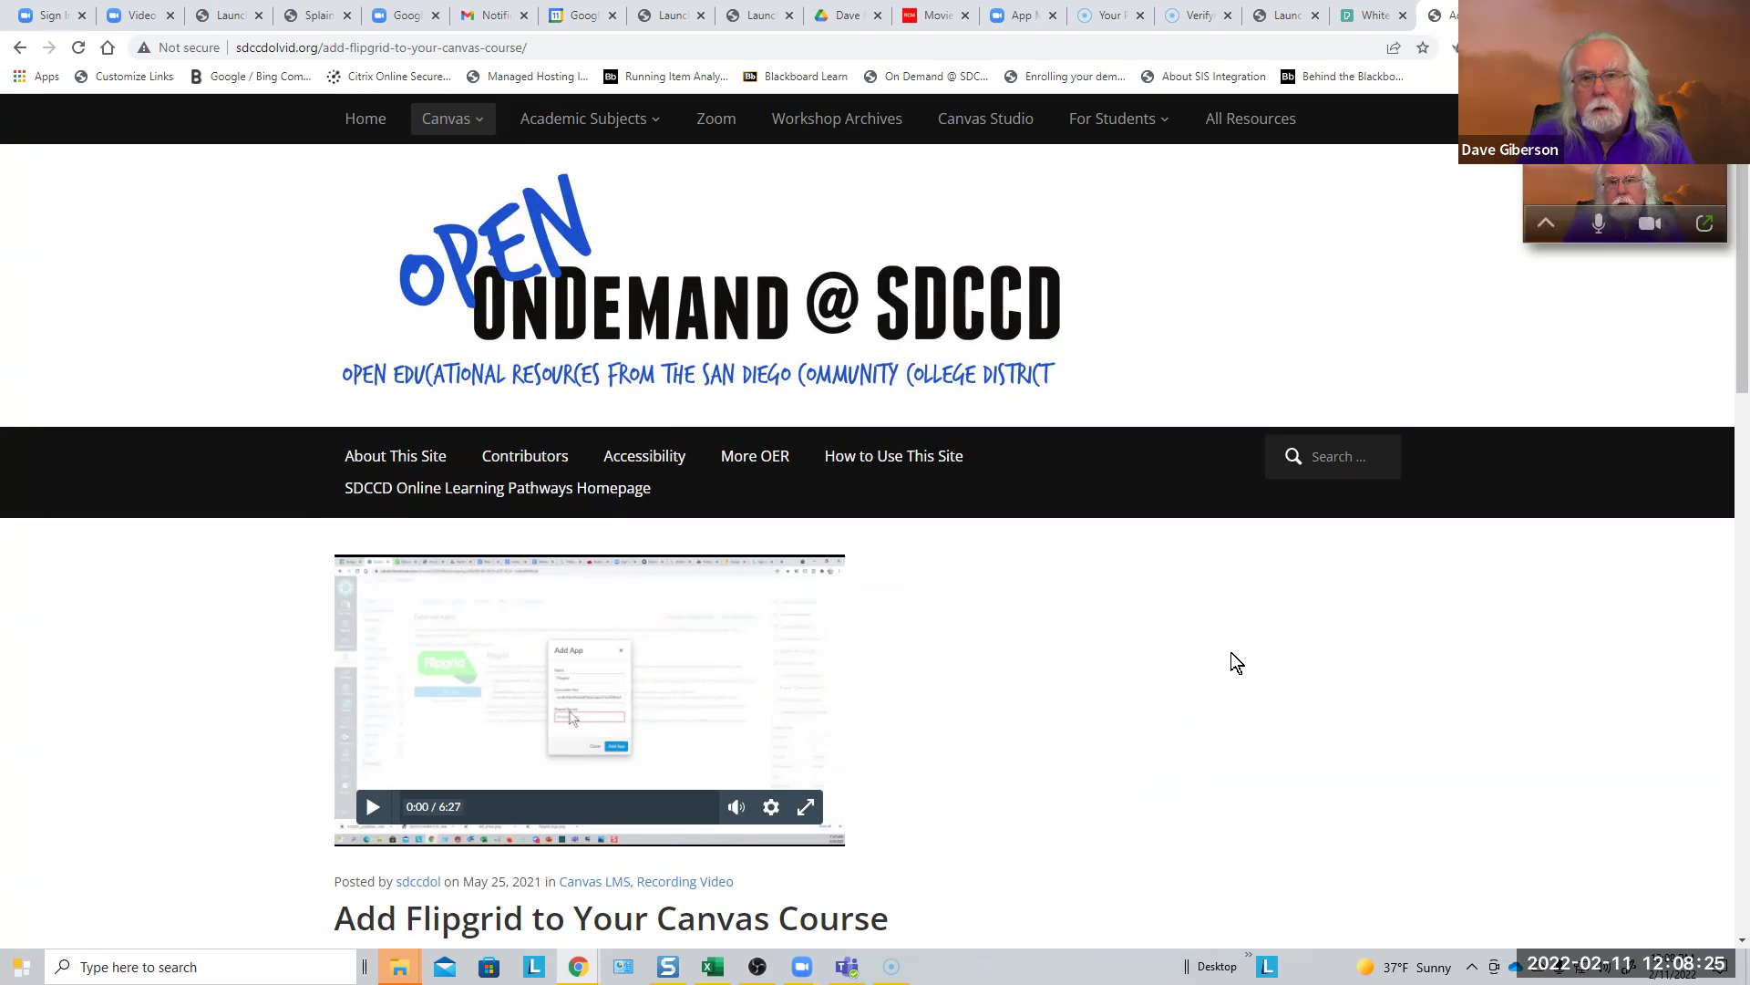
{"action": "scroll", "coordinate": [1231, 653], "scroll_direction": "down", "scroll_amount": 1}
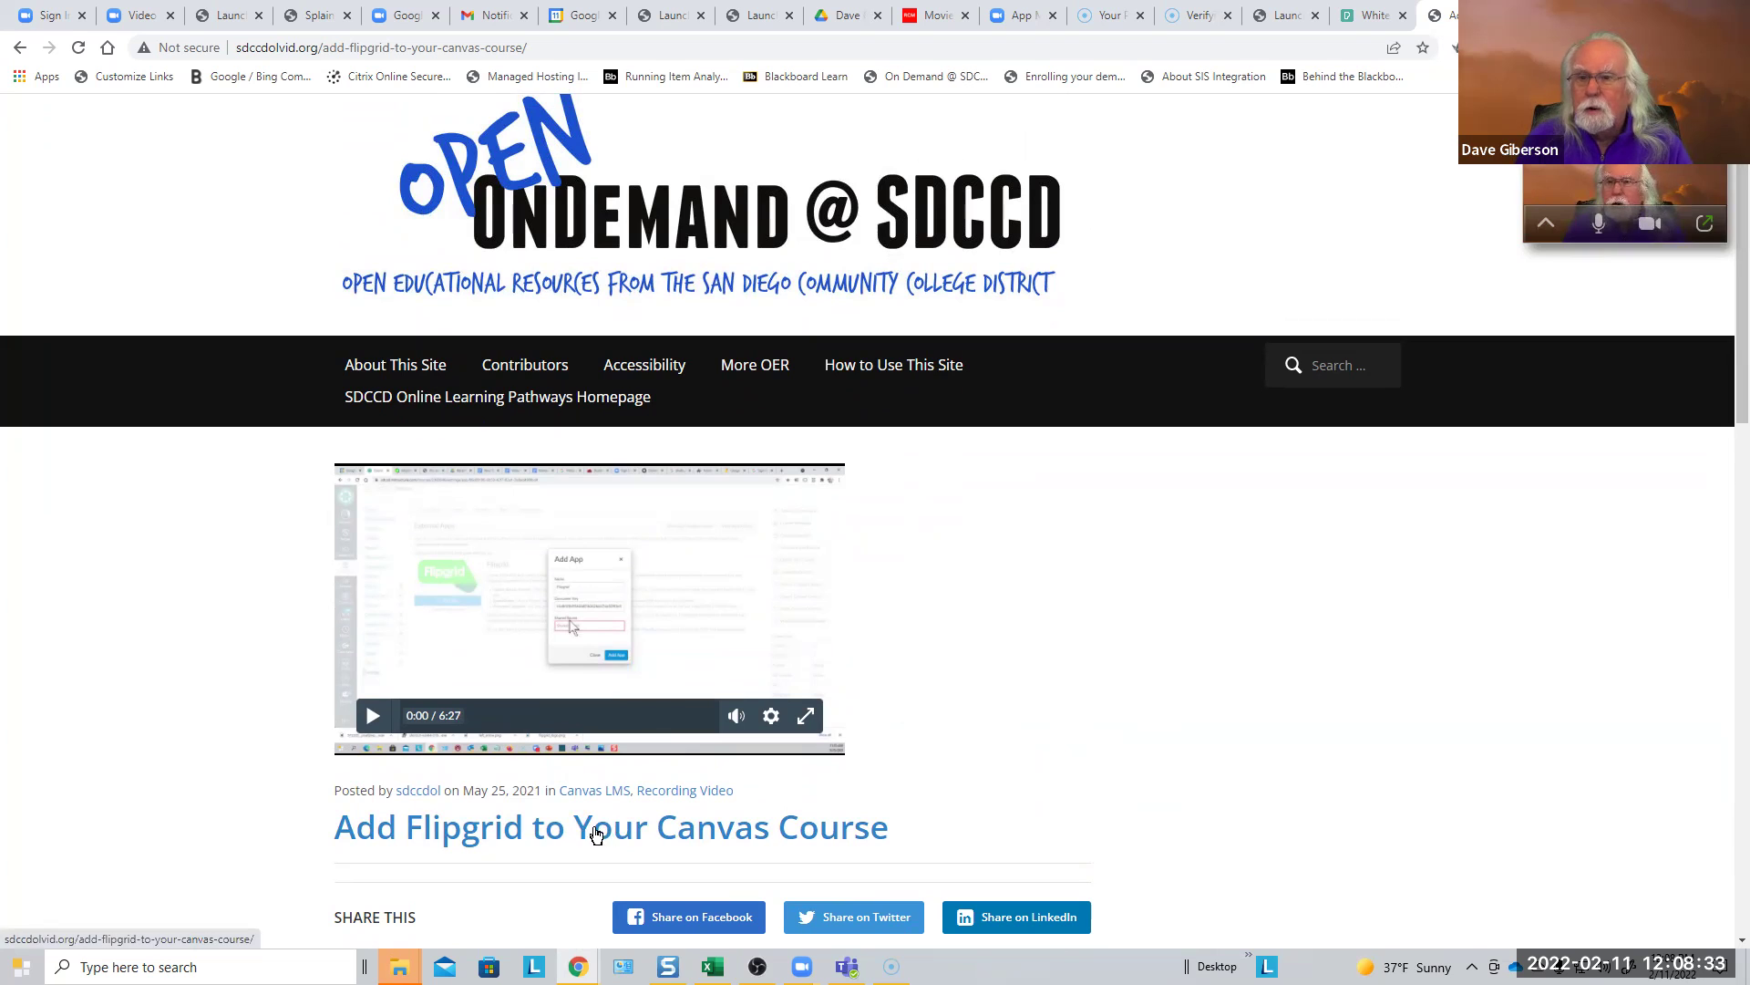
Return to the flipgrid search results and review the student tutorials and workshop recordings further down
{"action": "left_click", "coordinate": [20, 49]}
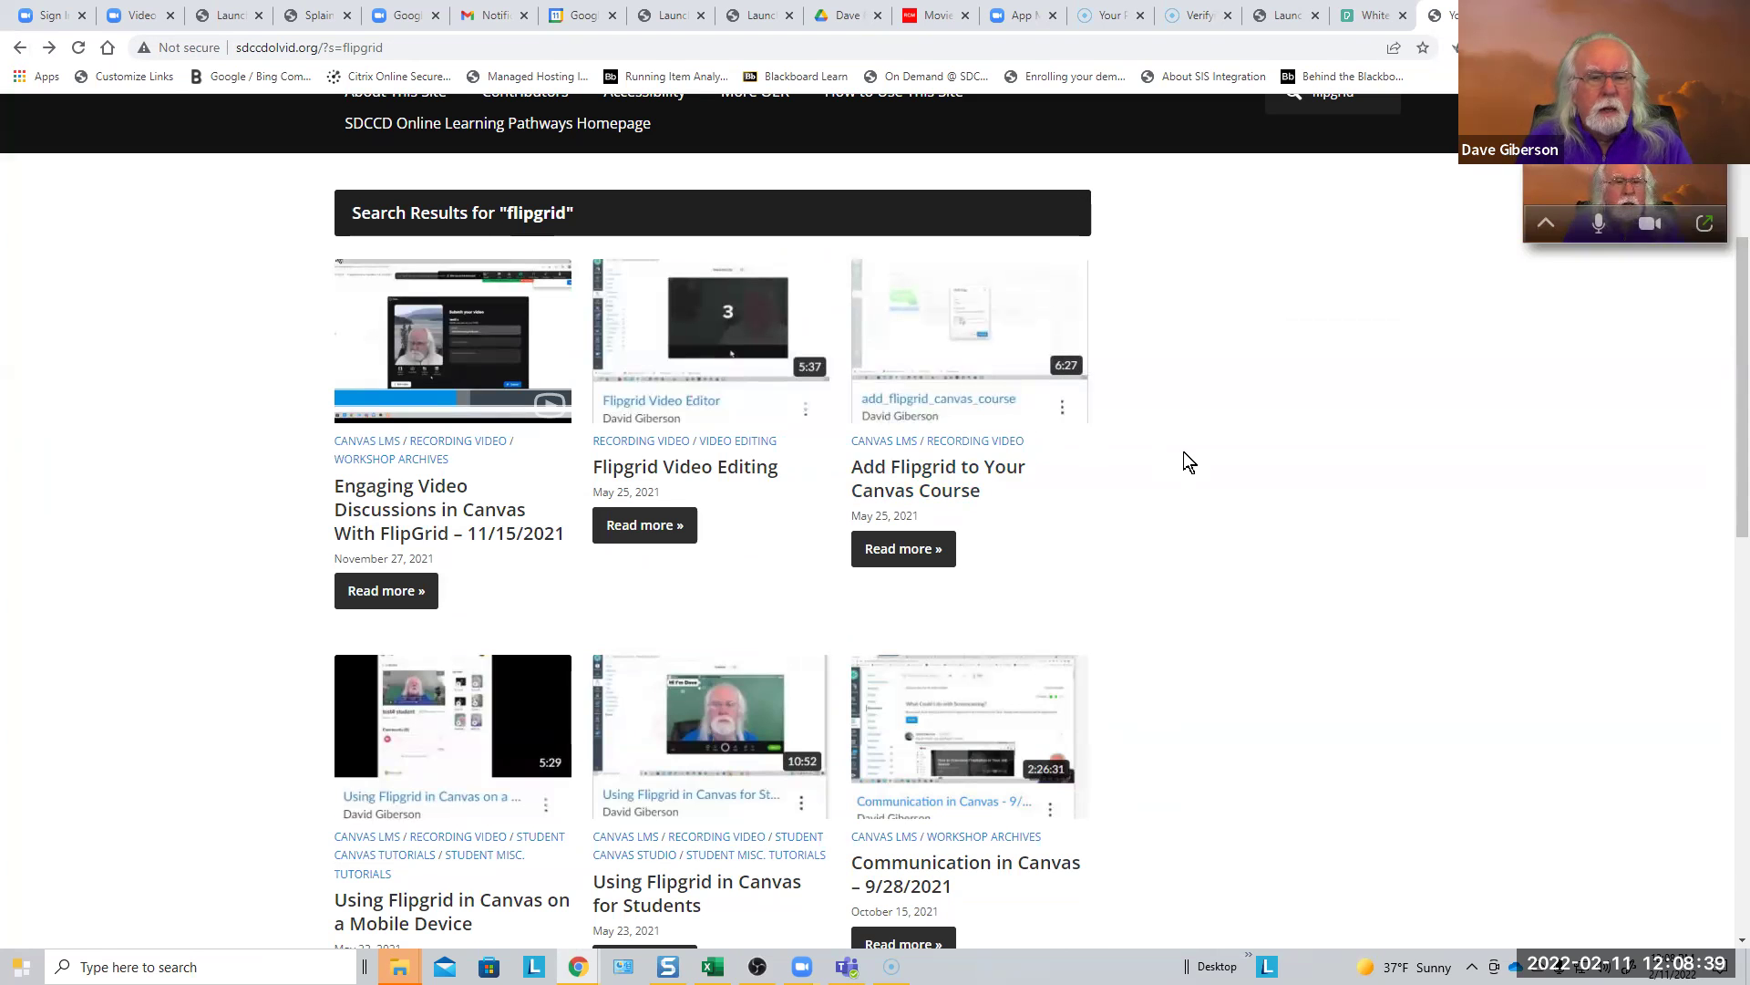
{"action": "scroll", "coordinate": [1185, 453], "scroll_direction": "down", "scroll_amount": 3}
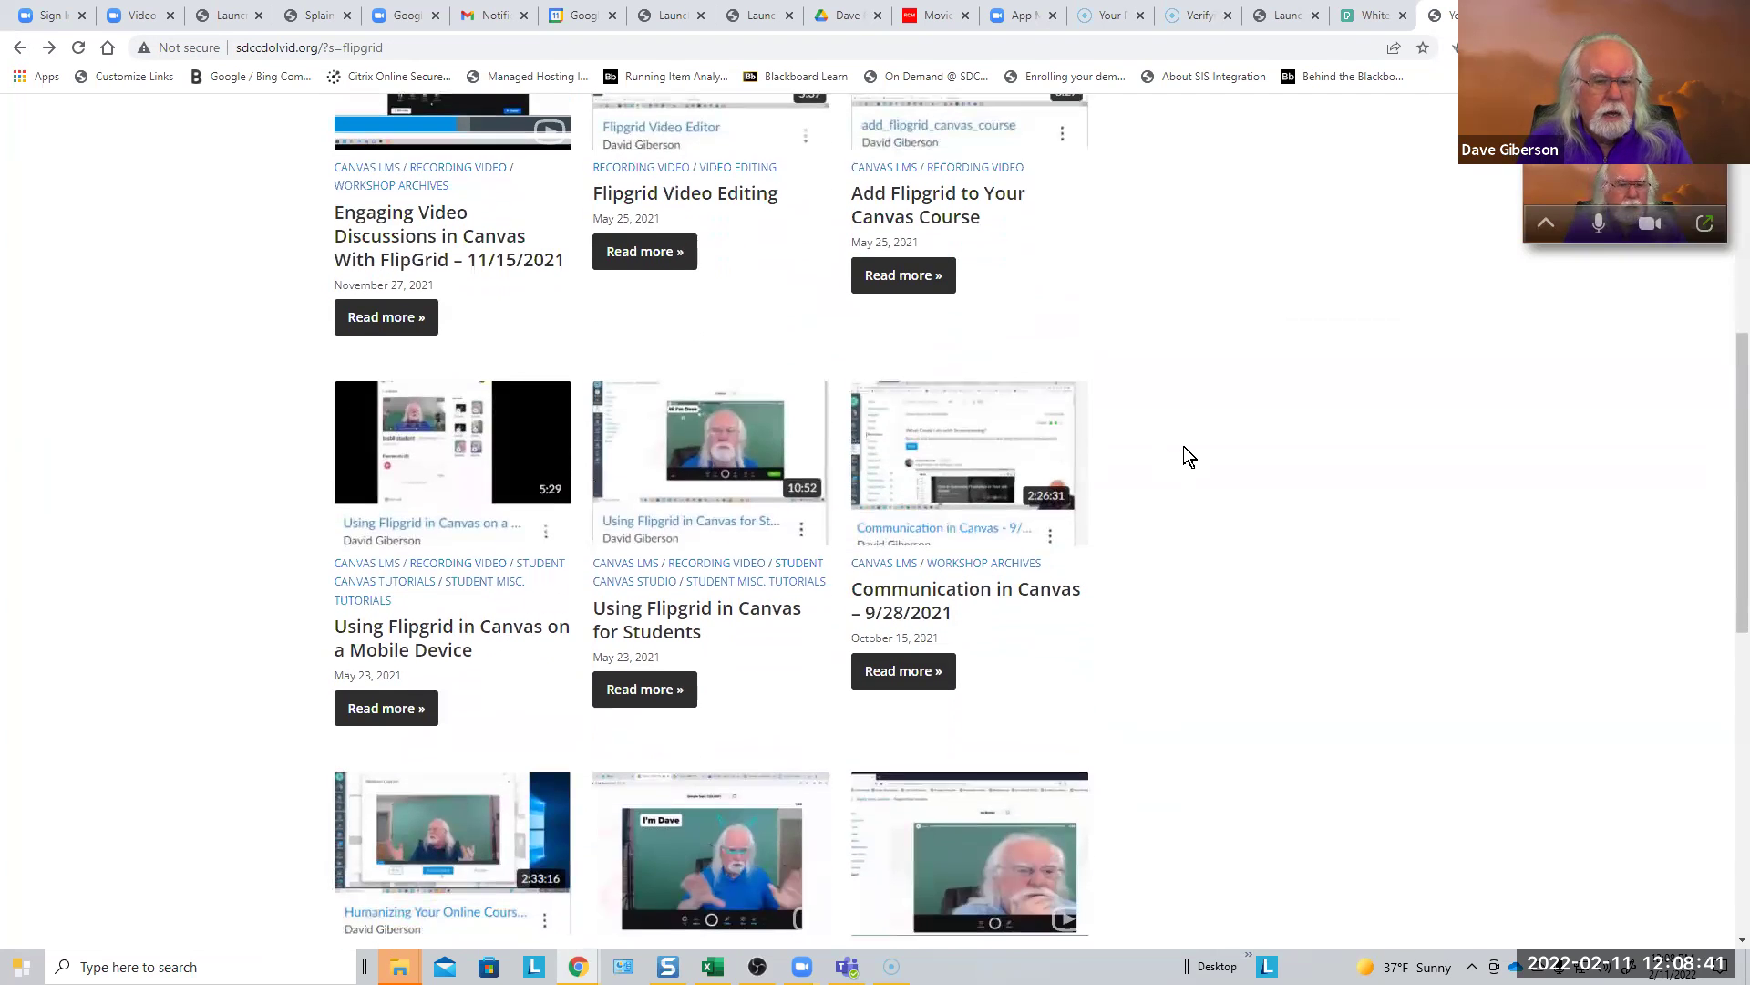
{"action": "scroll", "coordinate": [1183, 448], "scroll_direction": "down", "scroll_amount": 1}
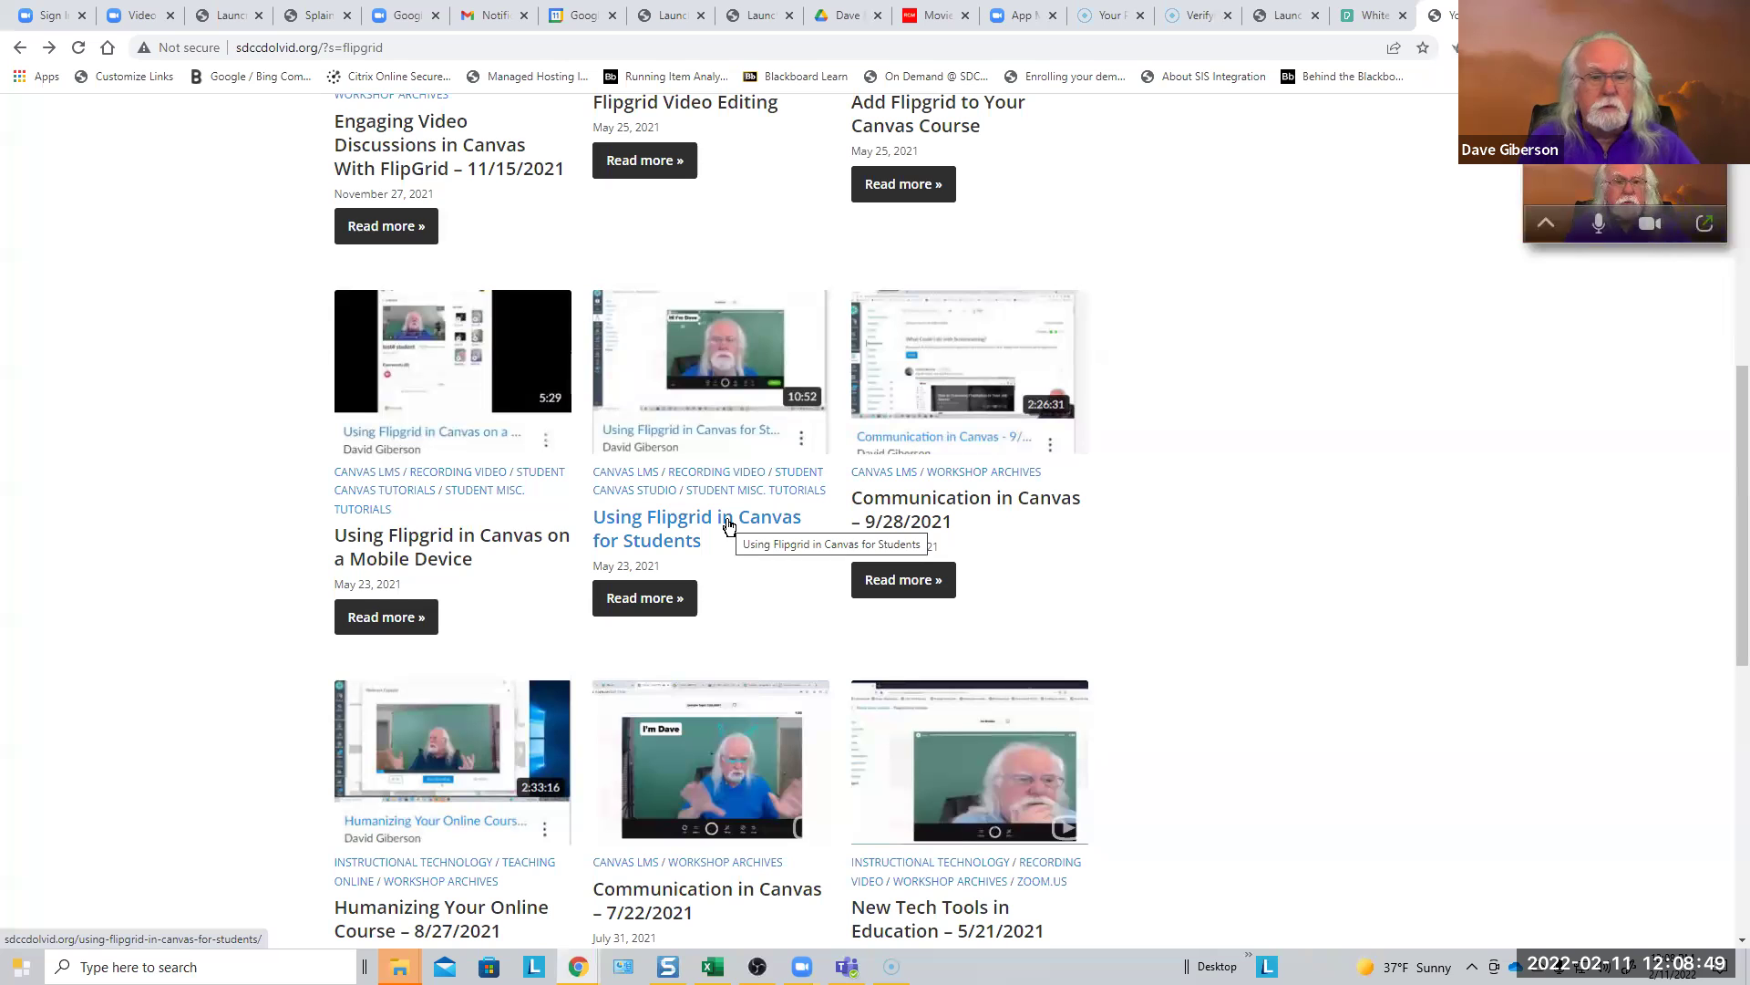
{"action": "scroll", "coordinate": [1071, 521], "scroll_direction": "down", "scroll_amount": 2}
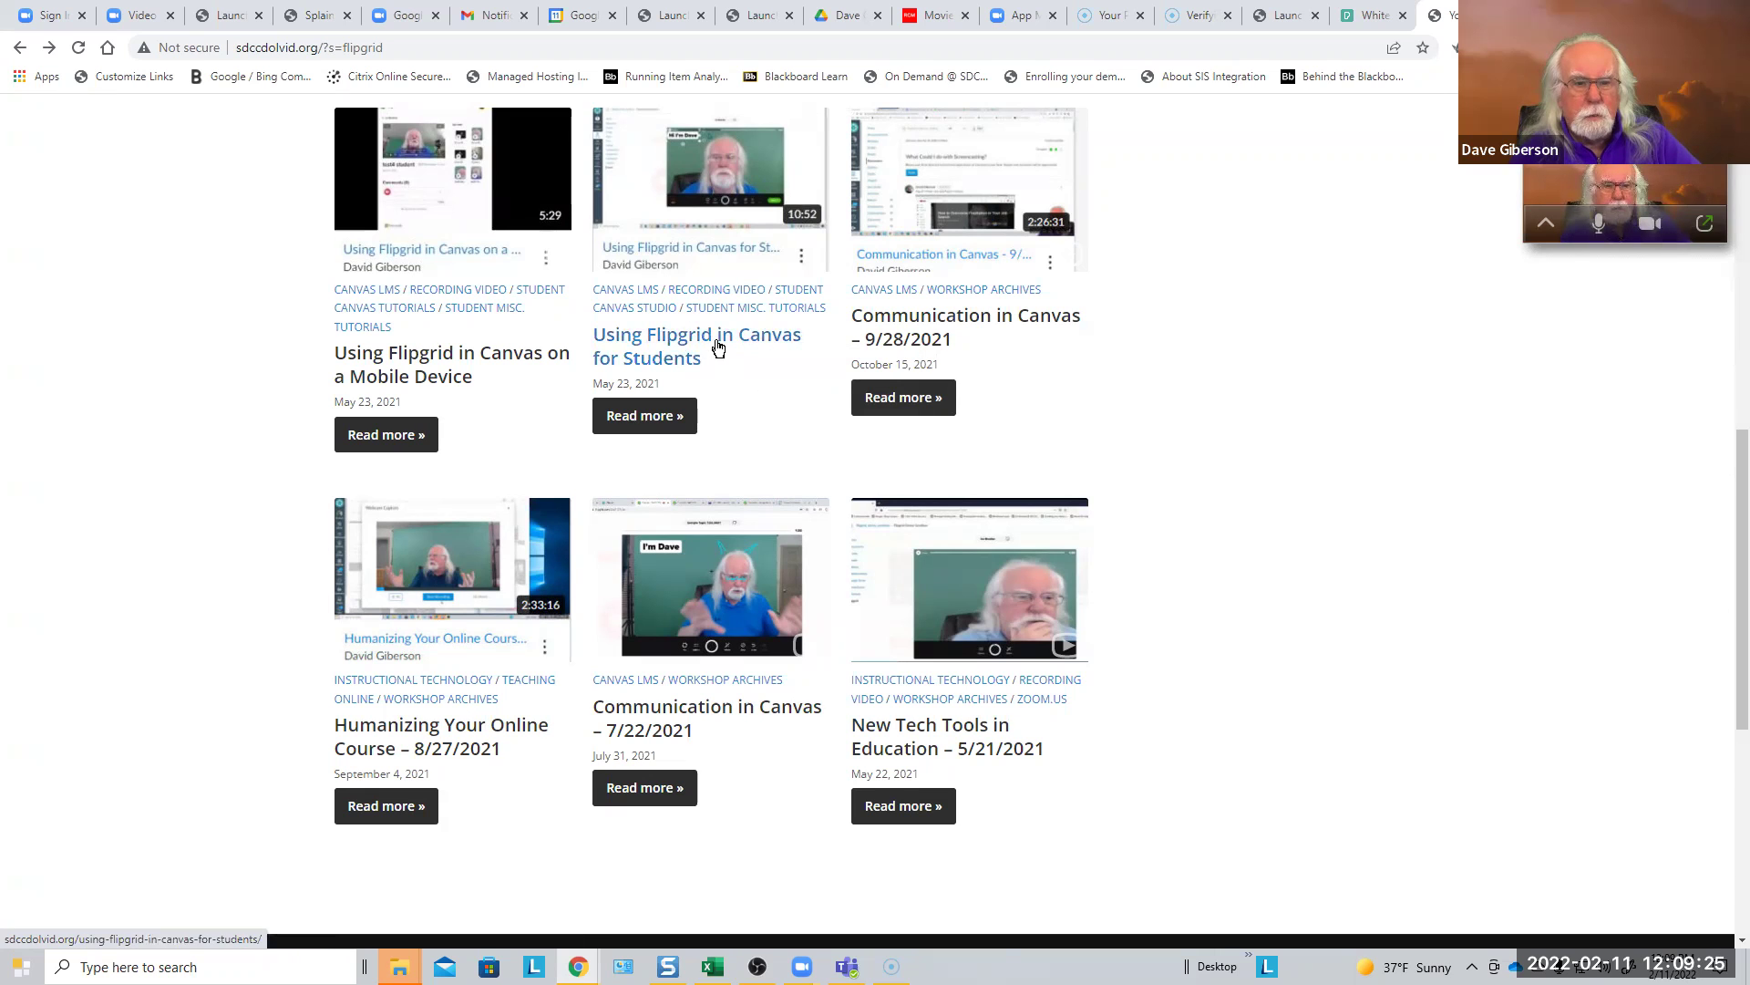
Look over the student tutorials and workshop recordings in the flipgrid search results again and return to the Zoom meeting
{"action": "scroll", "coordinate": [1220, 609], "scroll_direction": "down", "scroll_amount": 1}
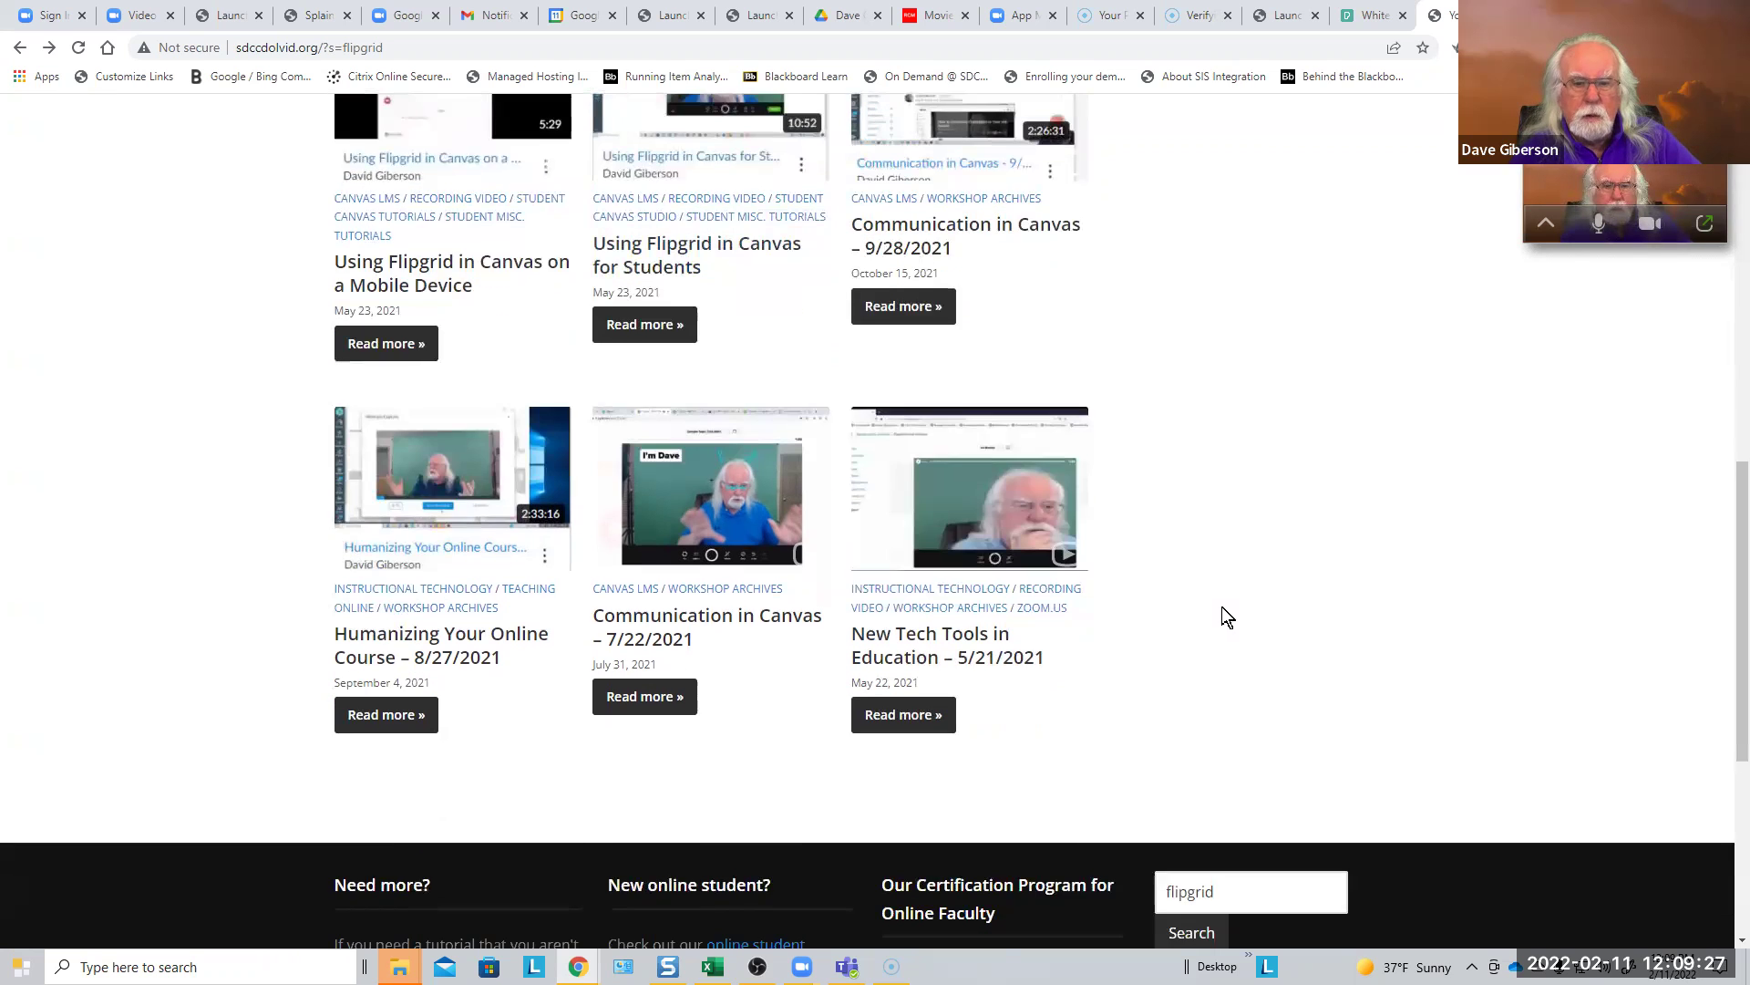
{"action": "scroll", "coordinate": [1222, 608], "scroll_direction": "up", "scroll_amount": 2}
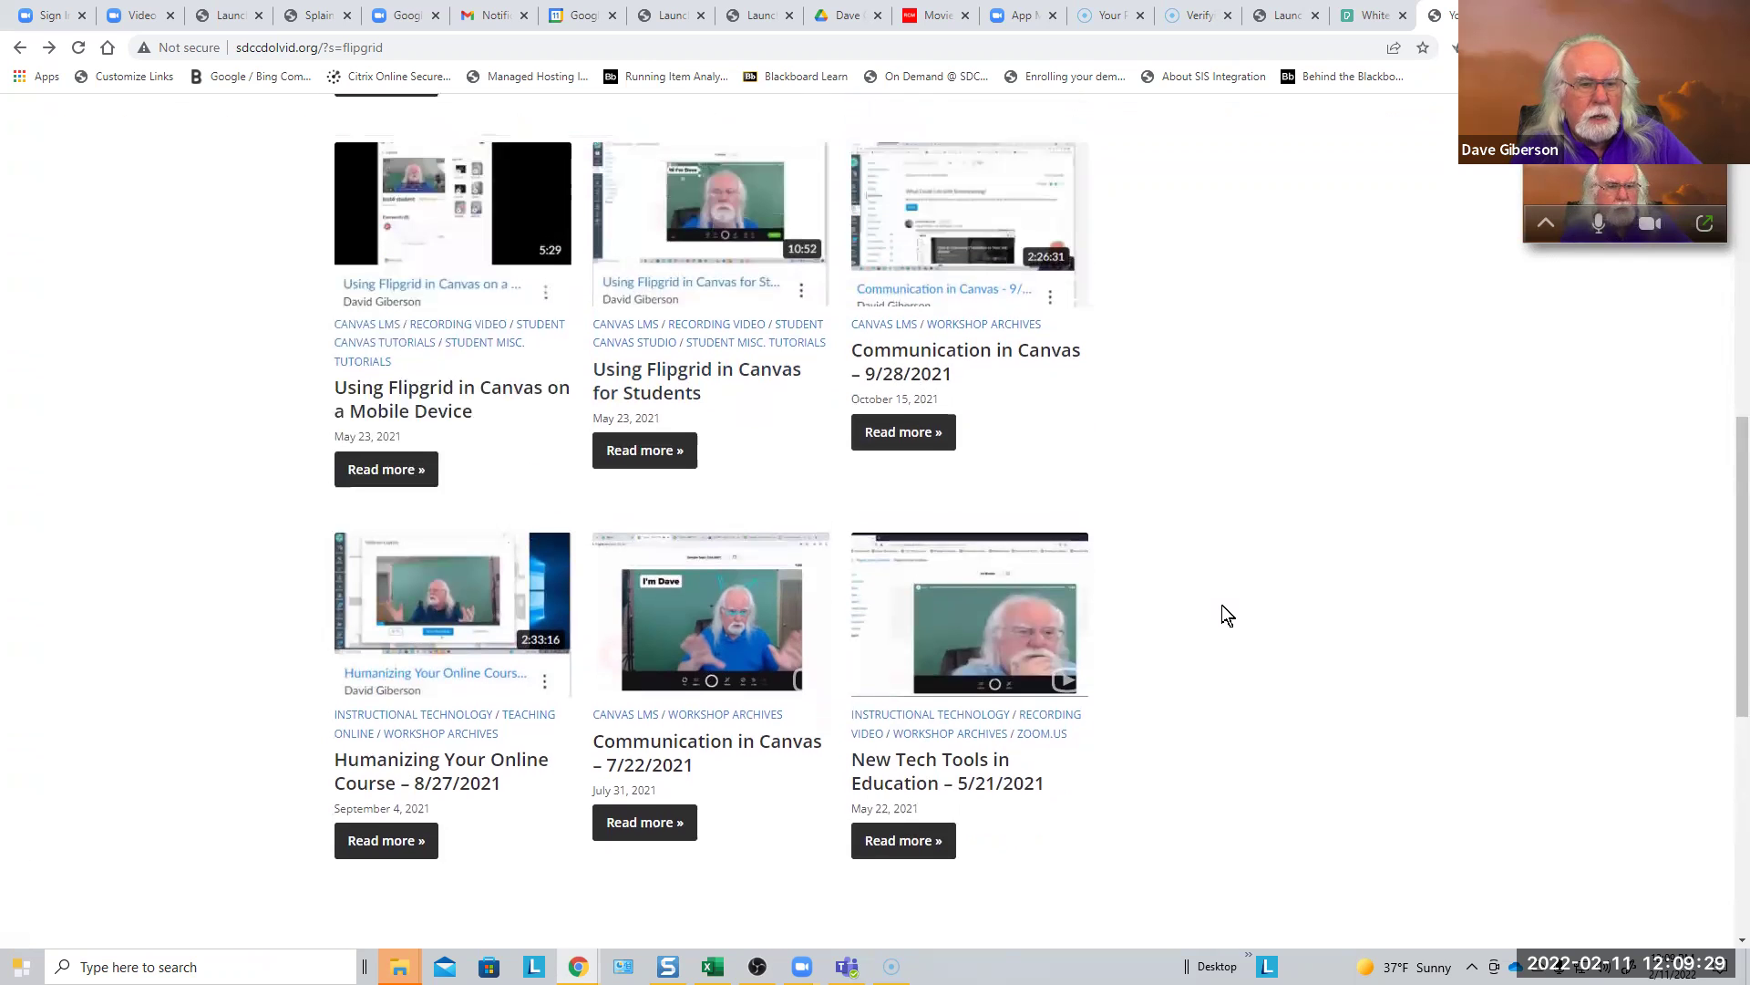
{"action": "scroll", "coordinate": [1178, 602], "scroll_direction": "down", "scroll_amount": 2}
{"action": "scroll", "coordinate": [1185, 601], "scroll_direction": "up", "scroll_amount": 3}
{"action": "scroll", "coordinate": [1183, 602], "scroll_direction": "up", "scroll_amount": 2}
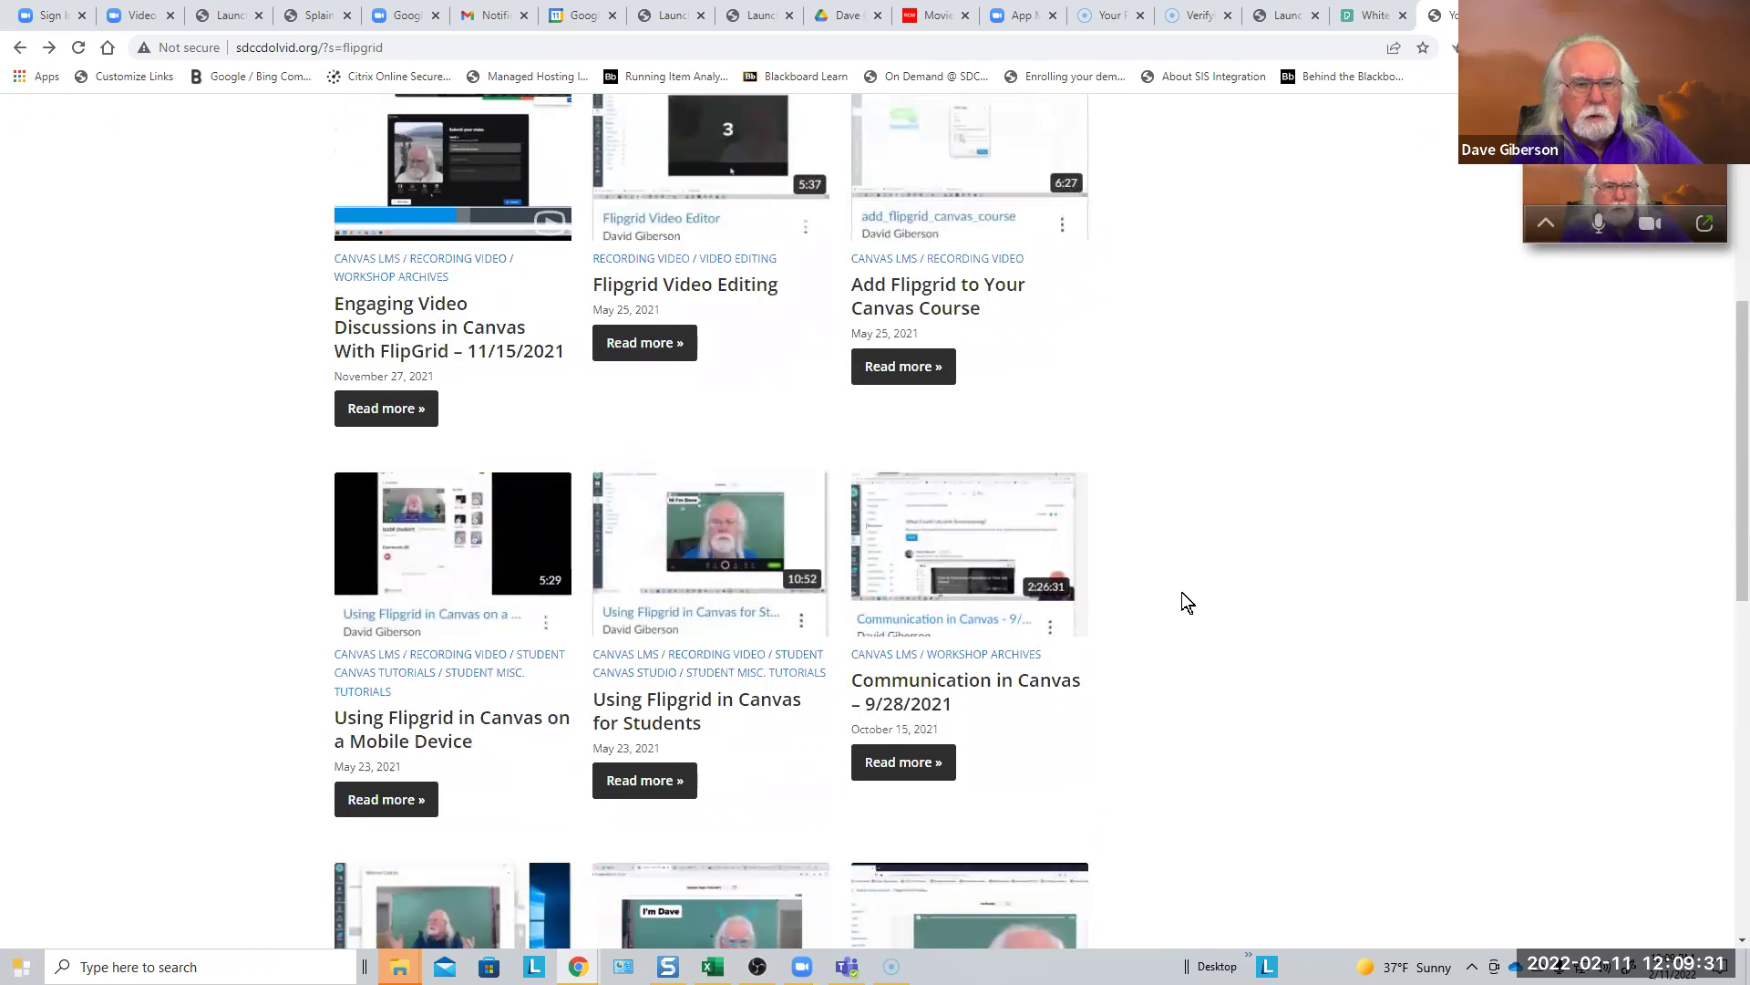
{"action": "scroll", "coordinate": [1289, 637], "scroll_direction": "down", "scroll_amount": 2}
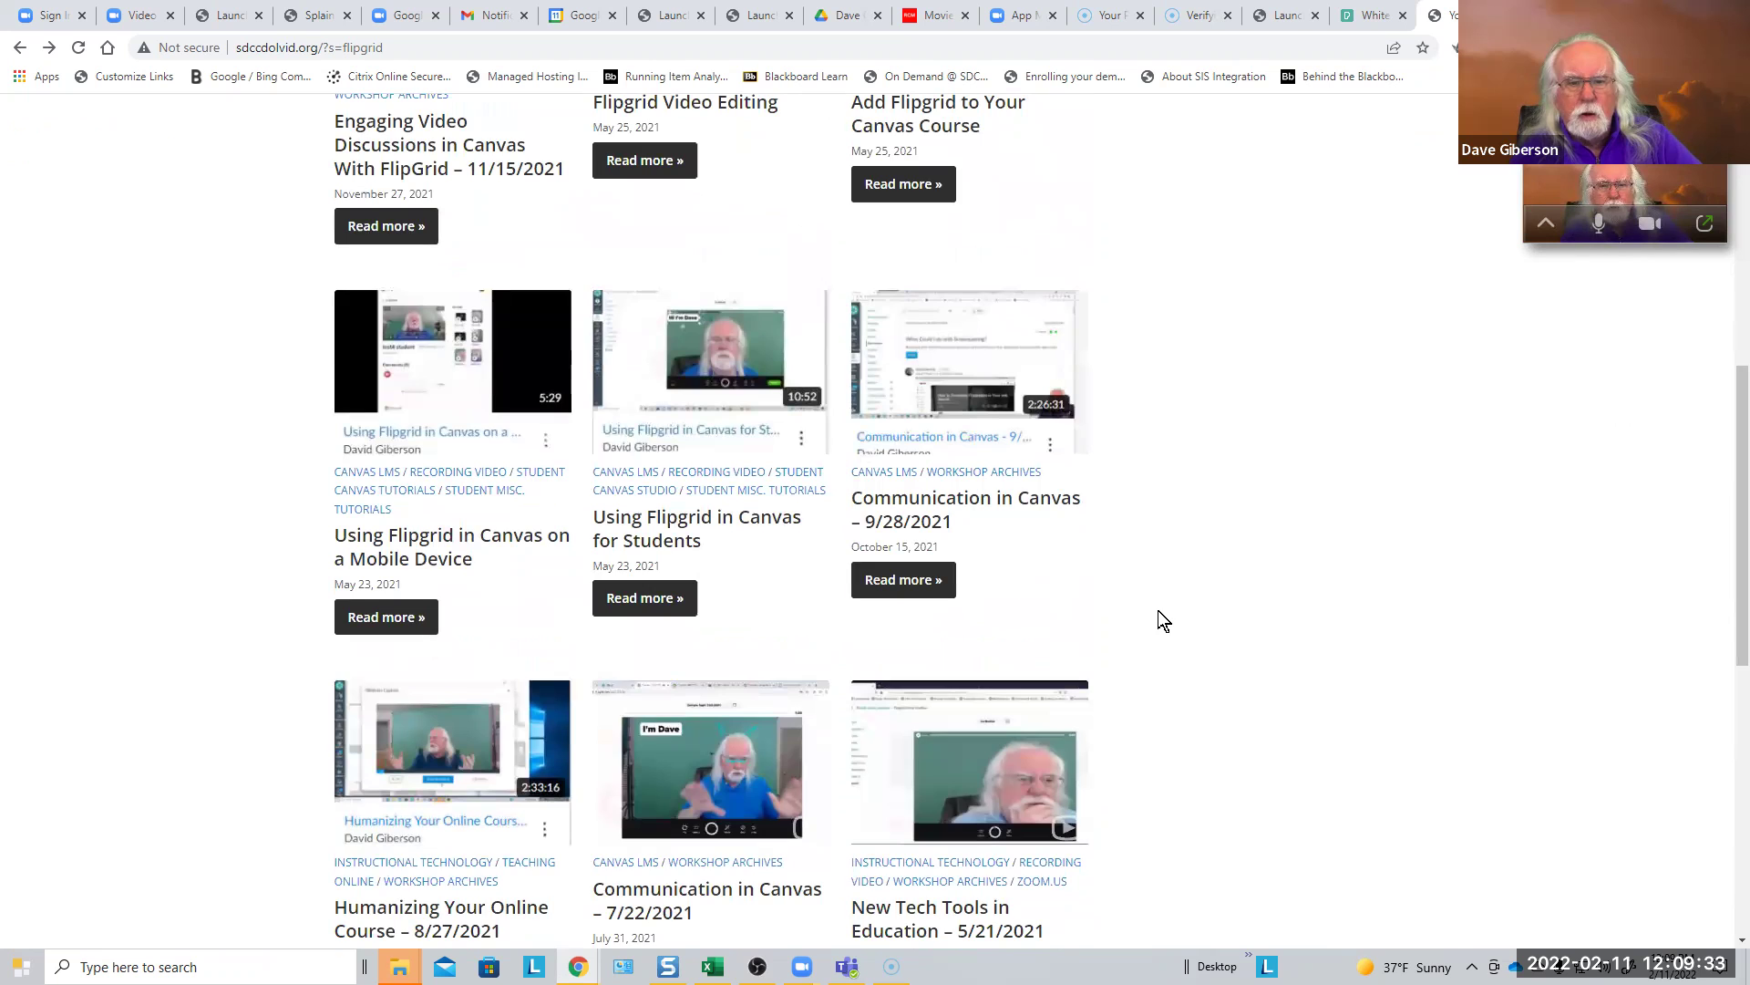
{"action": "scroll", "coordinate": [1158, 609], "scroll_direction": "down", "scroll_amount": 2}
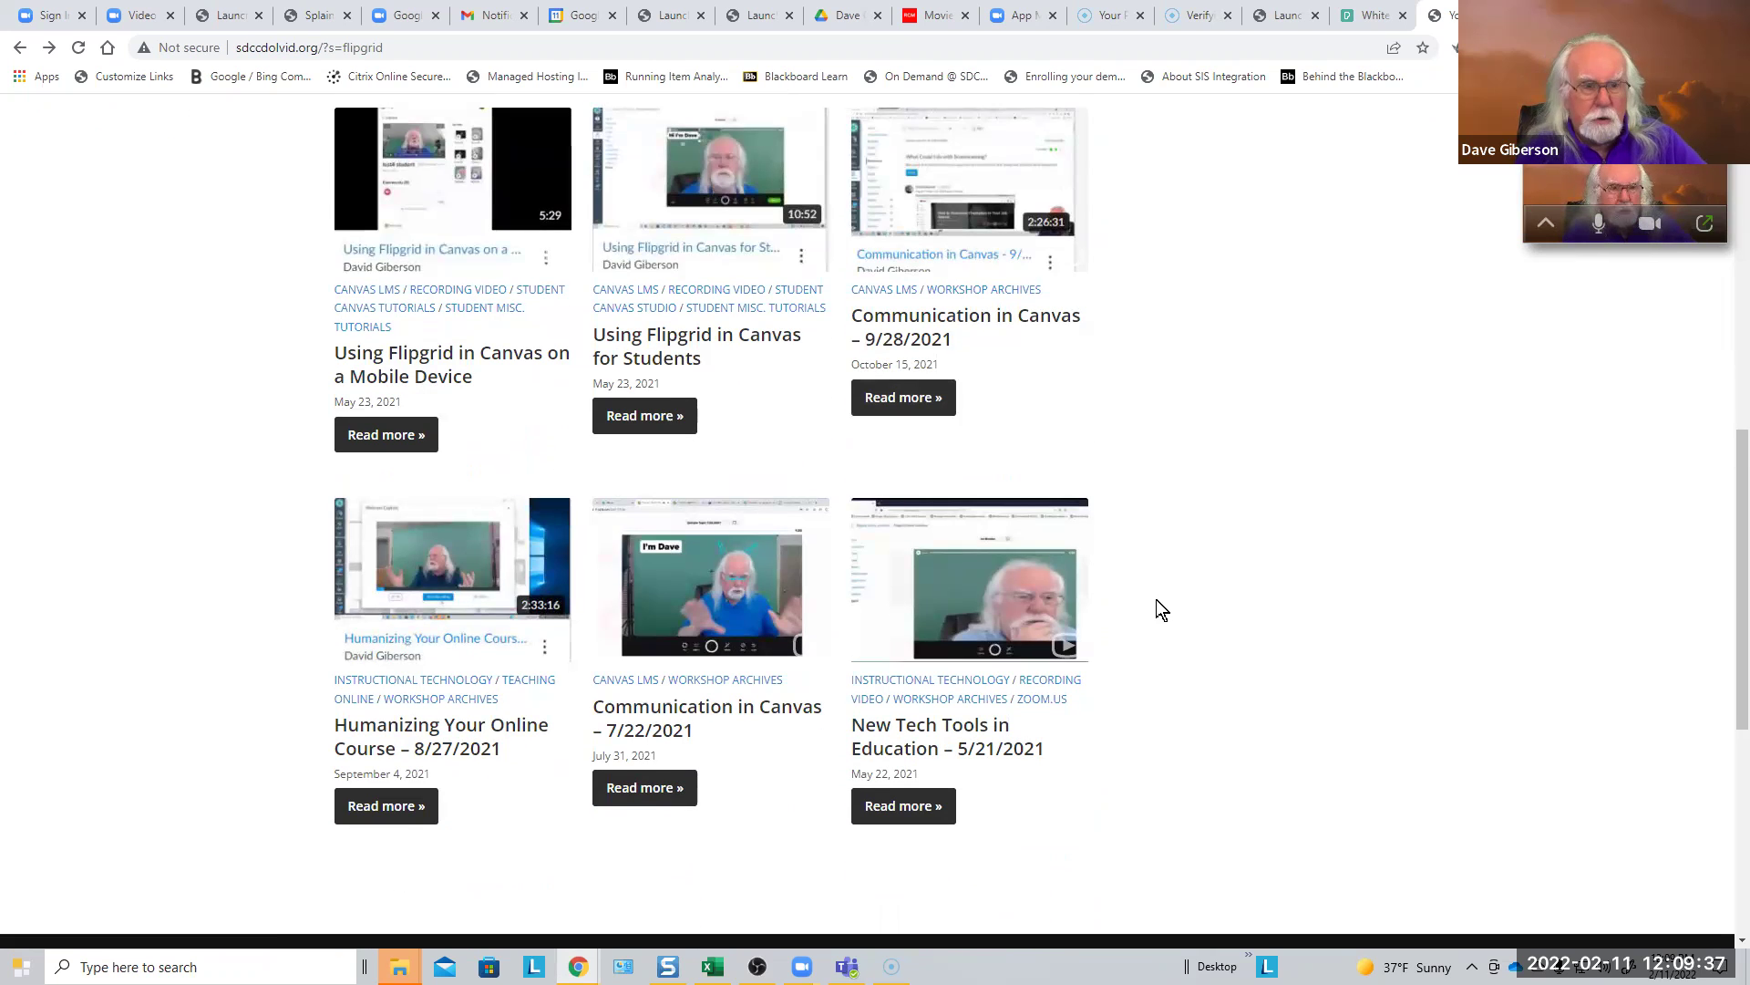
{"action": "scroll", "coordinate": [1156, 602], "scroll_direction": "up", "scroll_amount": 7}
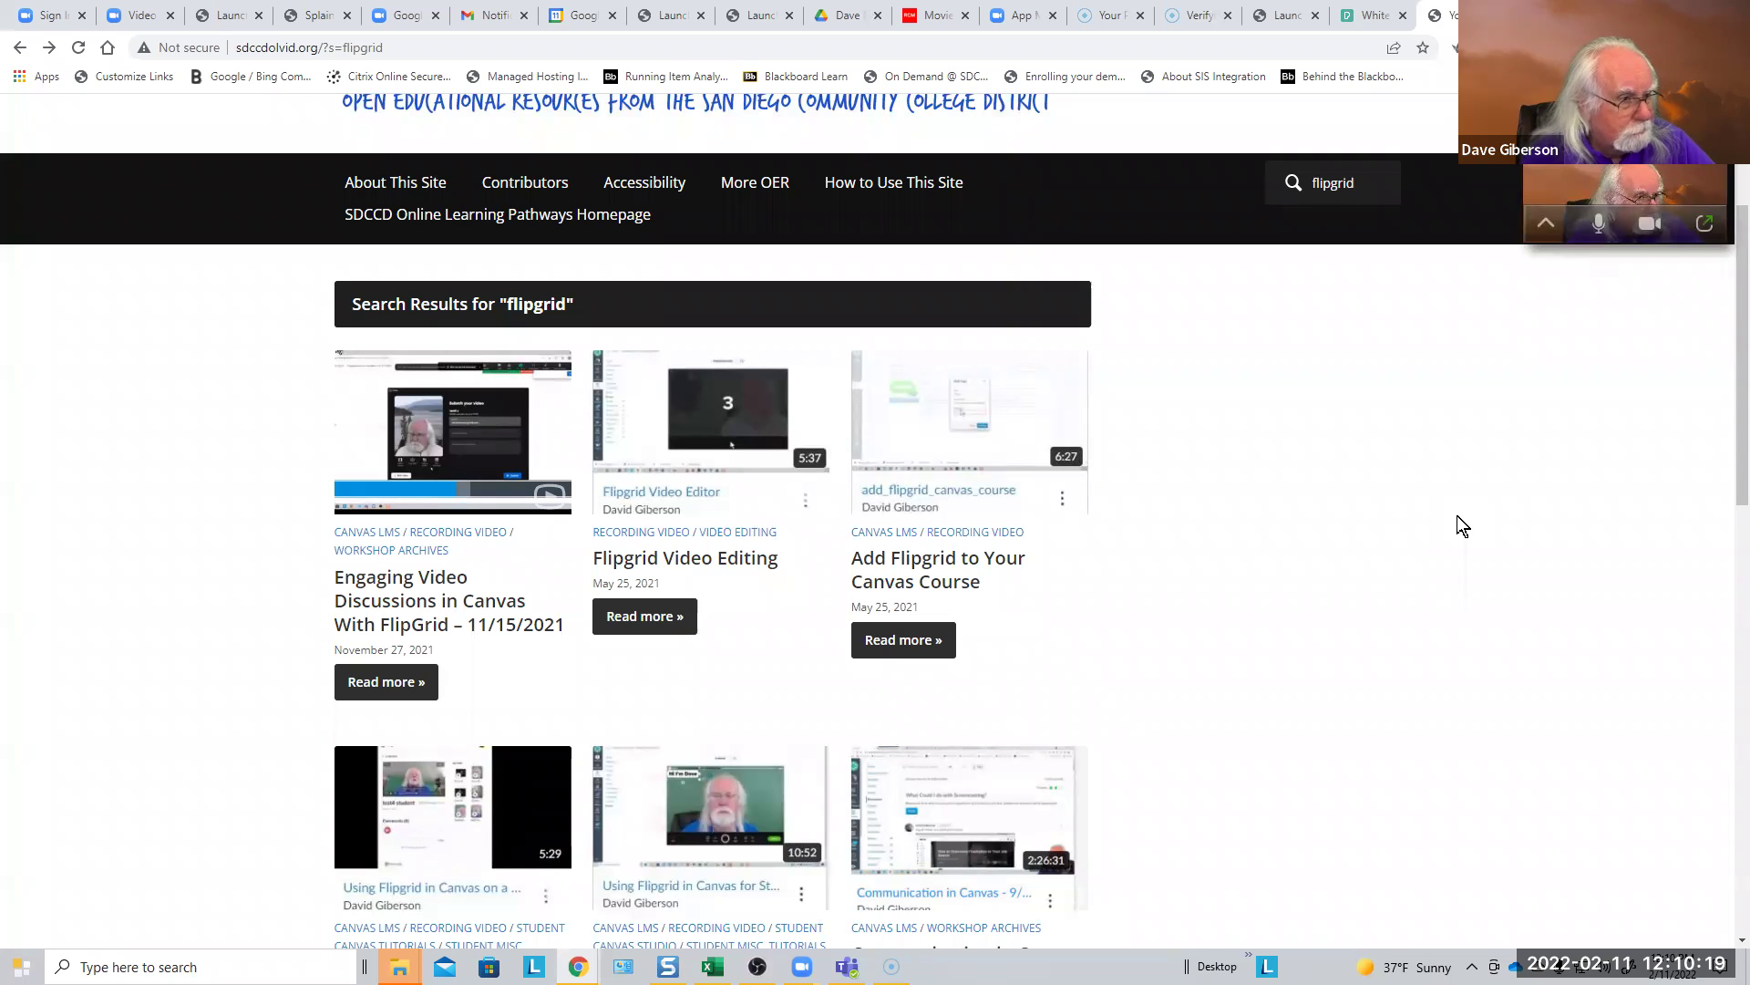
{"action": "left_click", "coordinate": [1705, 224]}
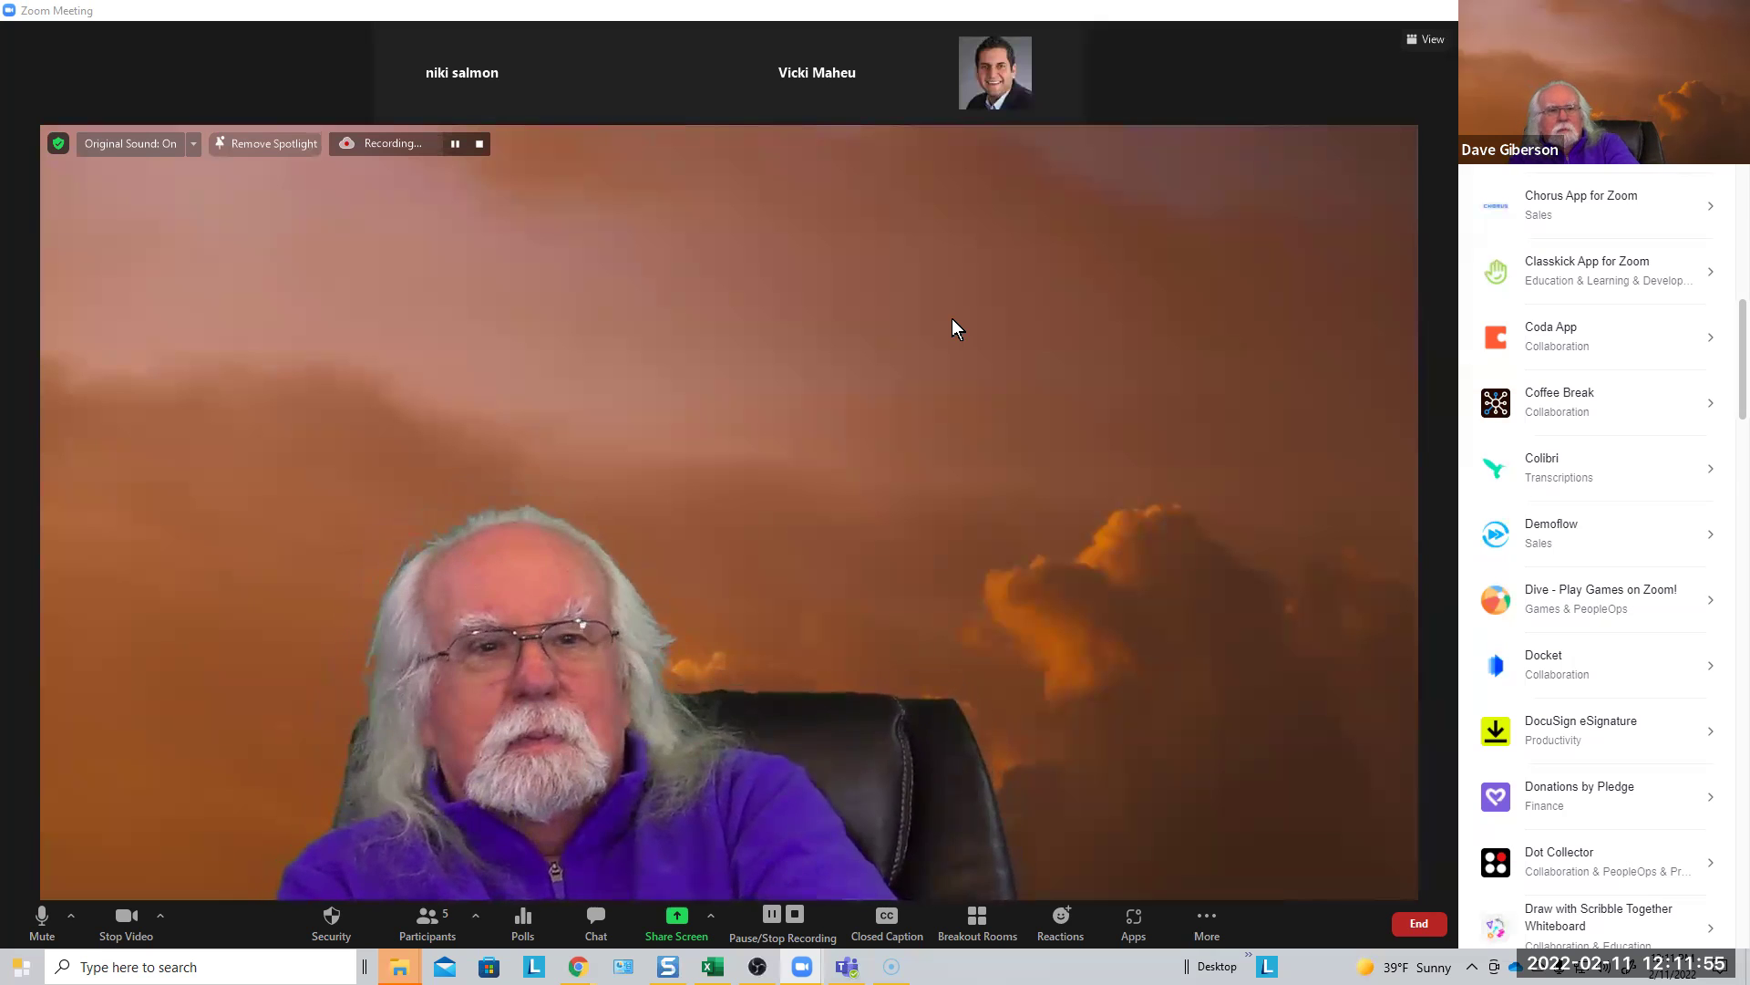
Switch to the Canvas browser window, maximize it and view the registered e-mail addresses in the account settings
{"action": "mouse_move", "coordinate": [577, 112]}
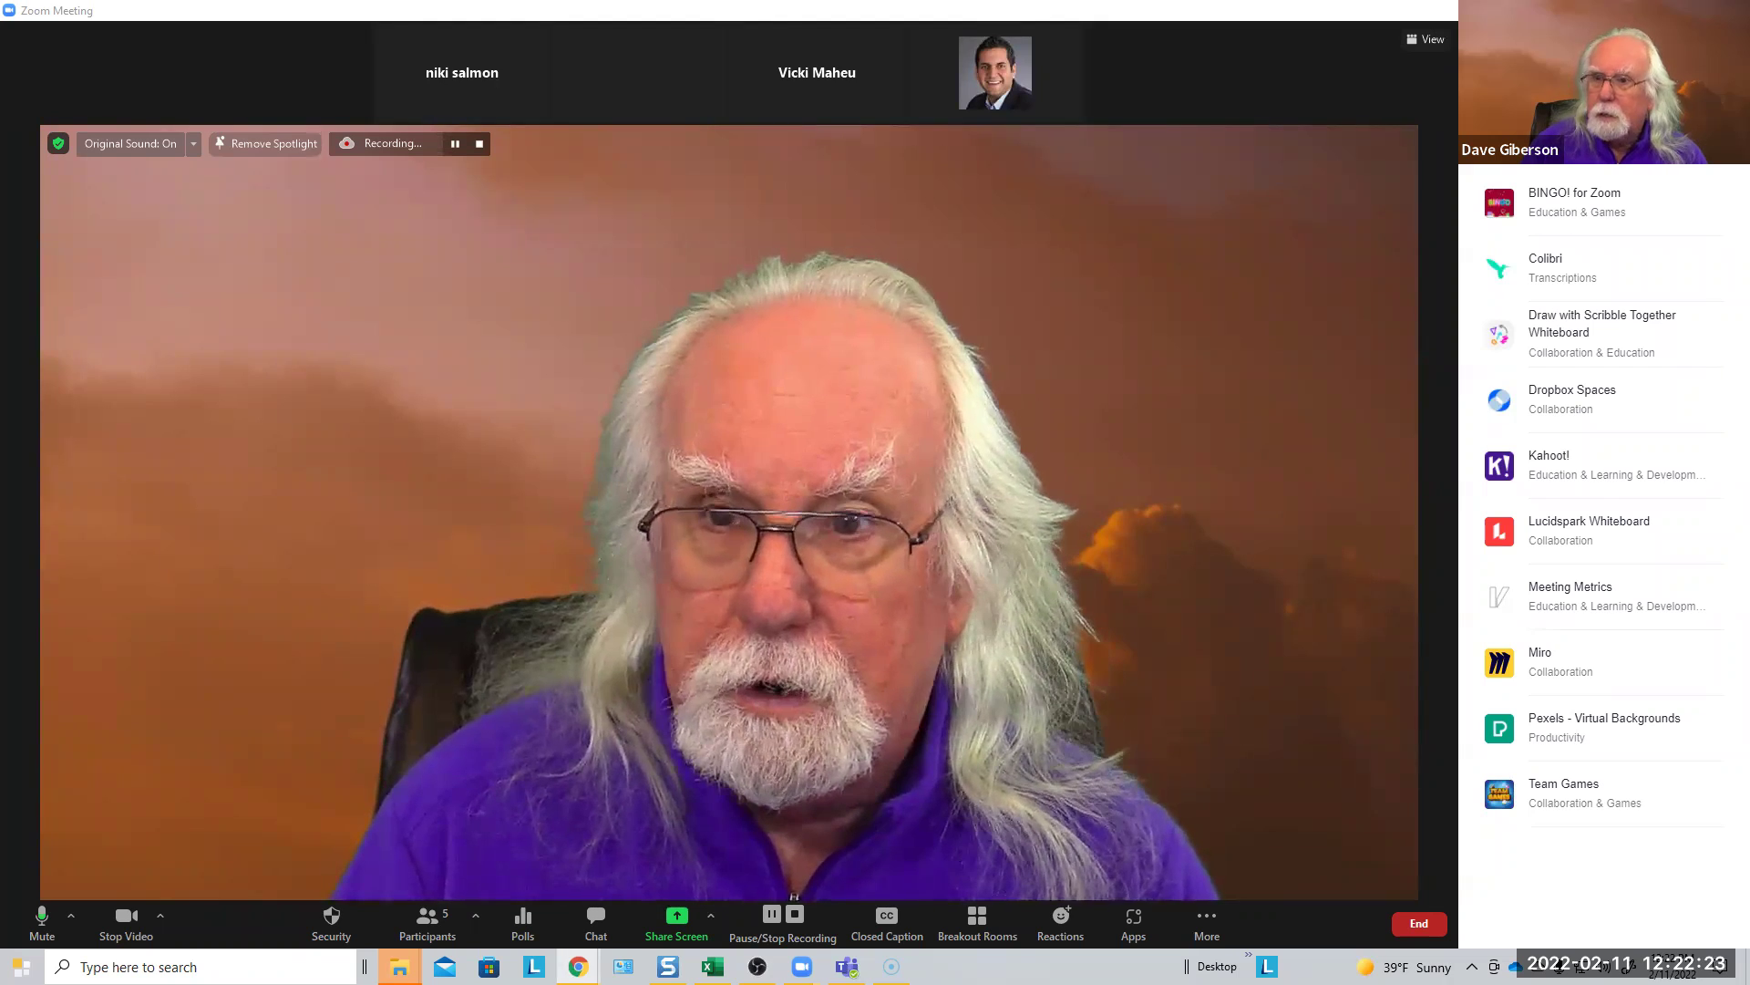
{"action": "key", "text": "alt+Tab"}
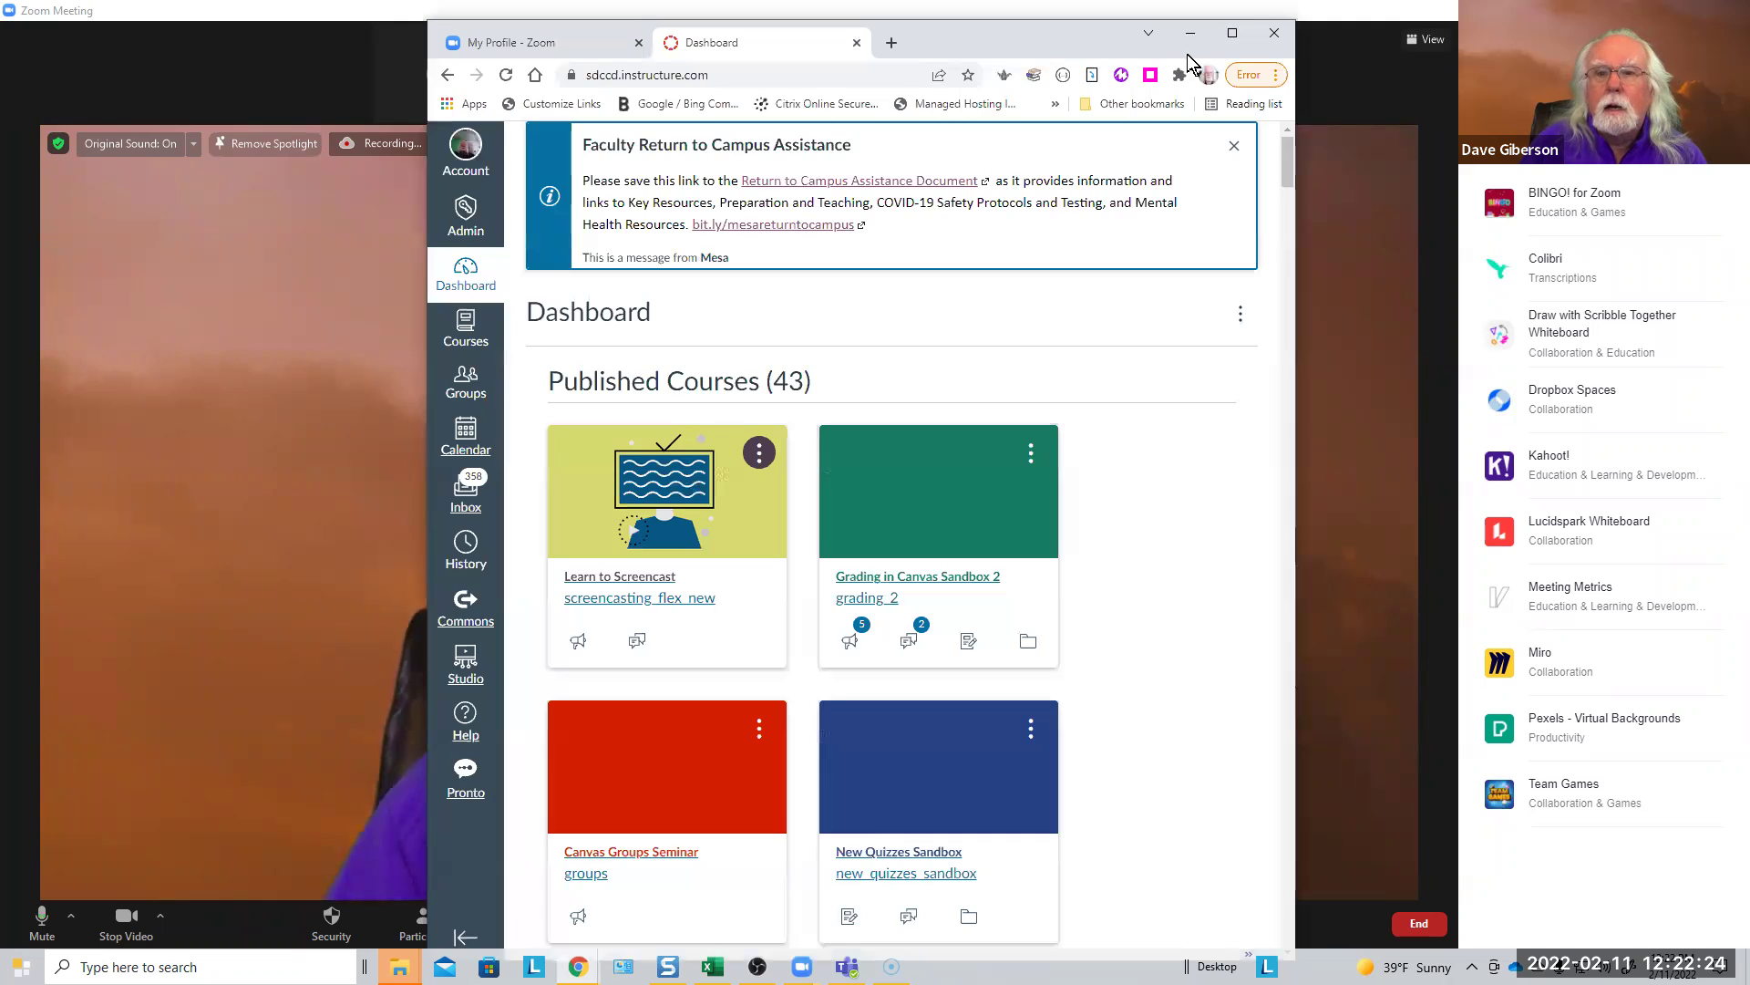
{"action": "left_click", "coordinate": [1242, 26]}
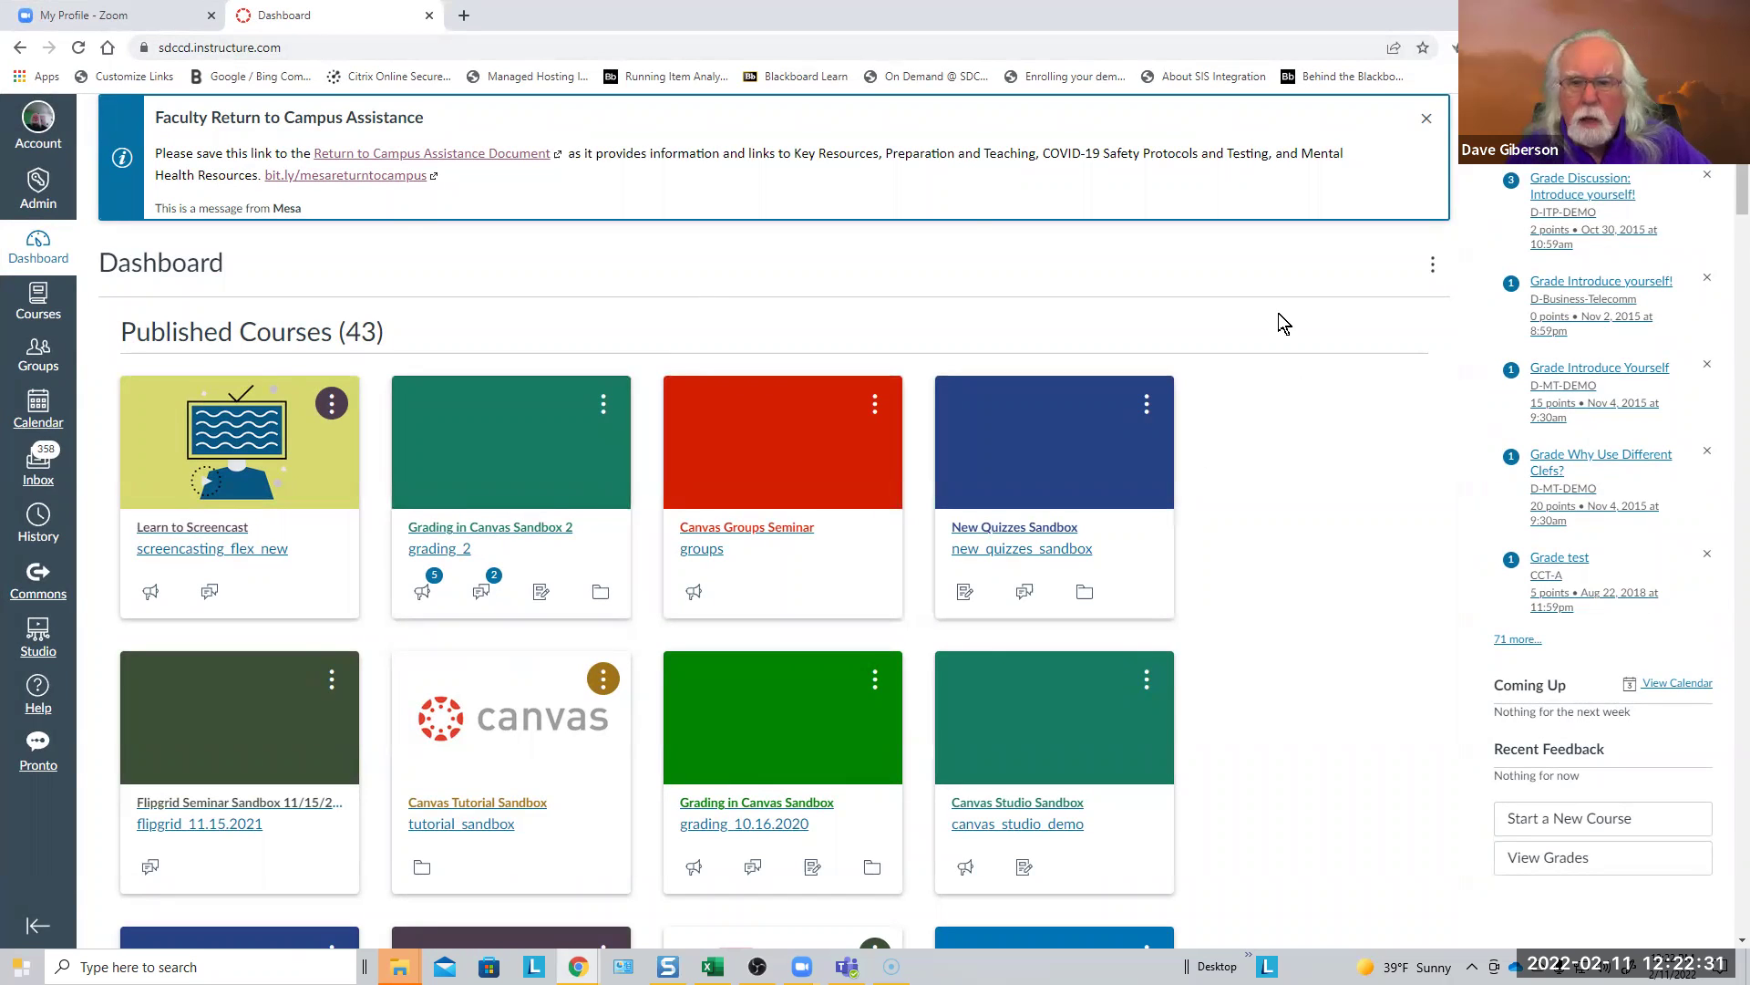
{"action": "left_click", "coordinate": [38, 122]}
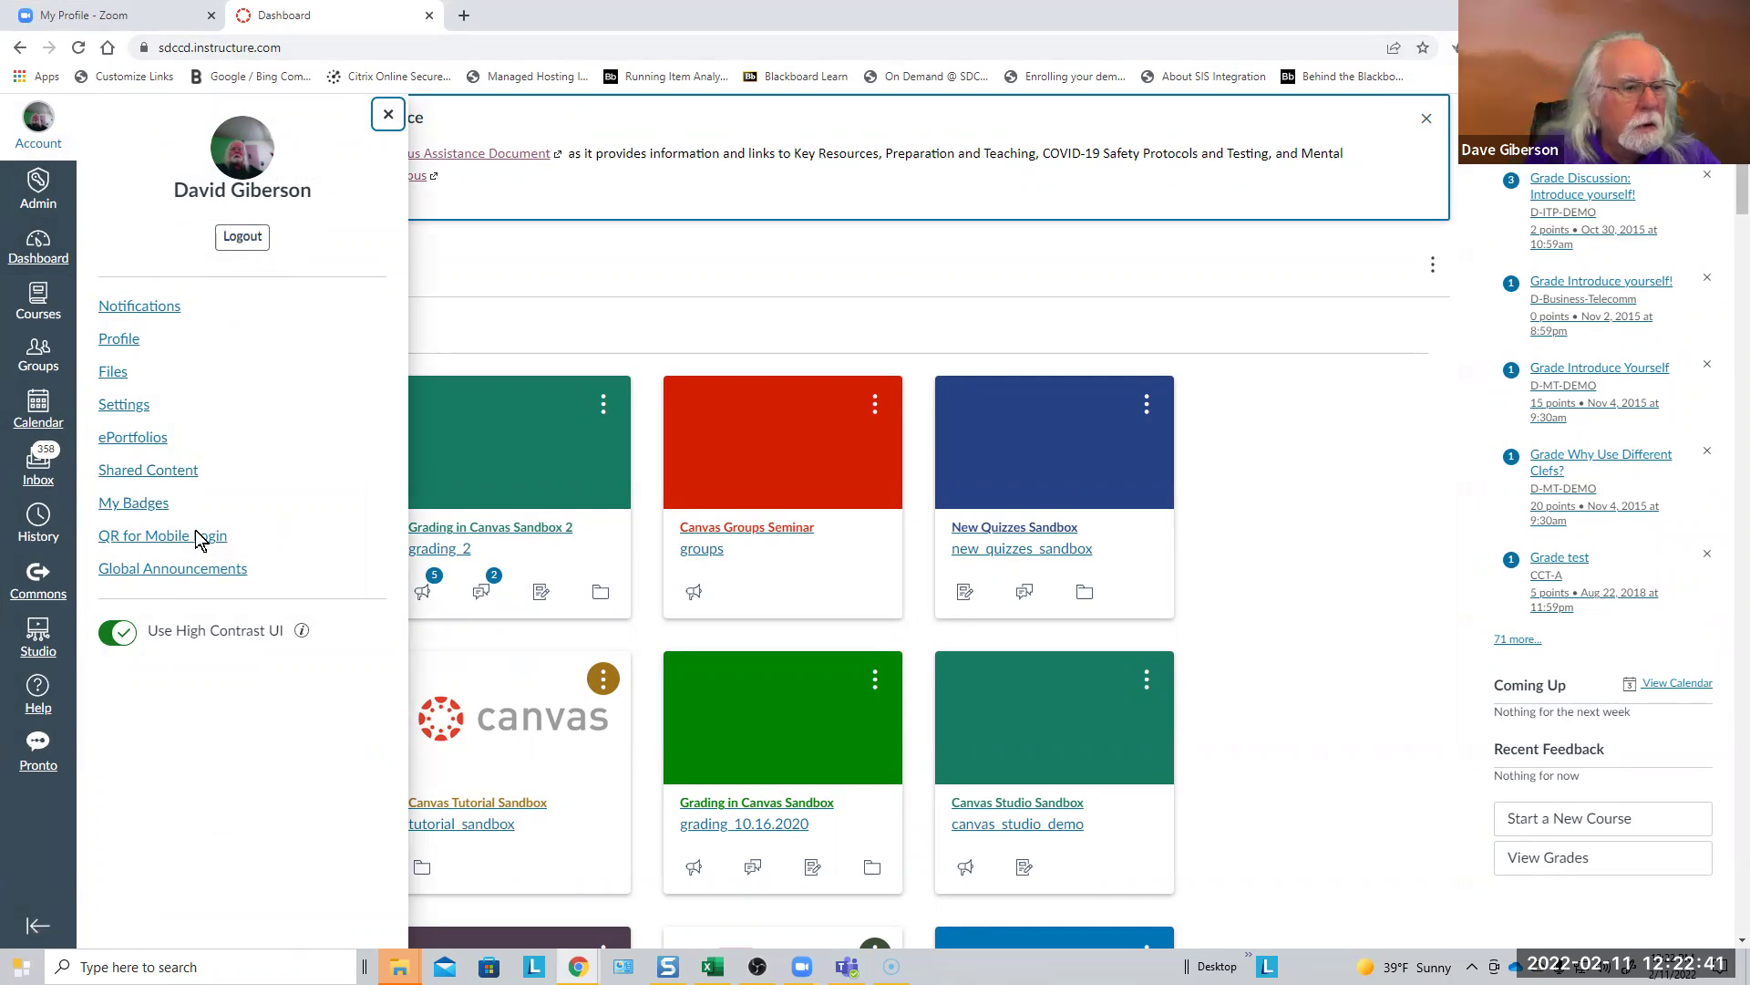
{"action": "left_click", "coordinate": [126, 406]}
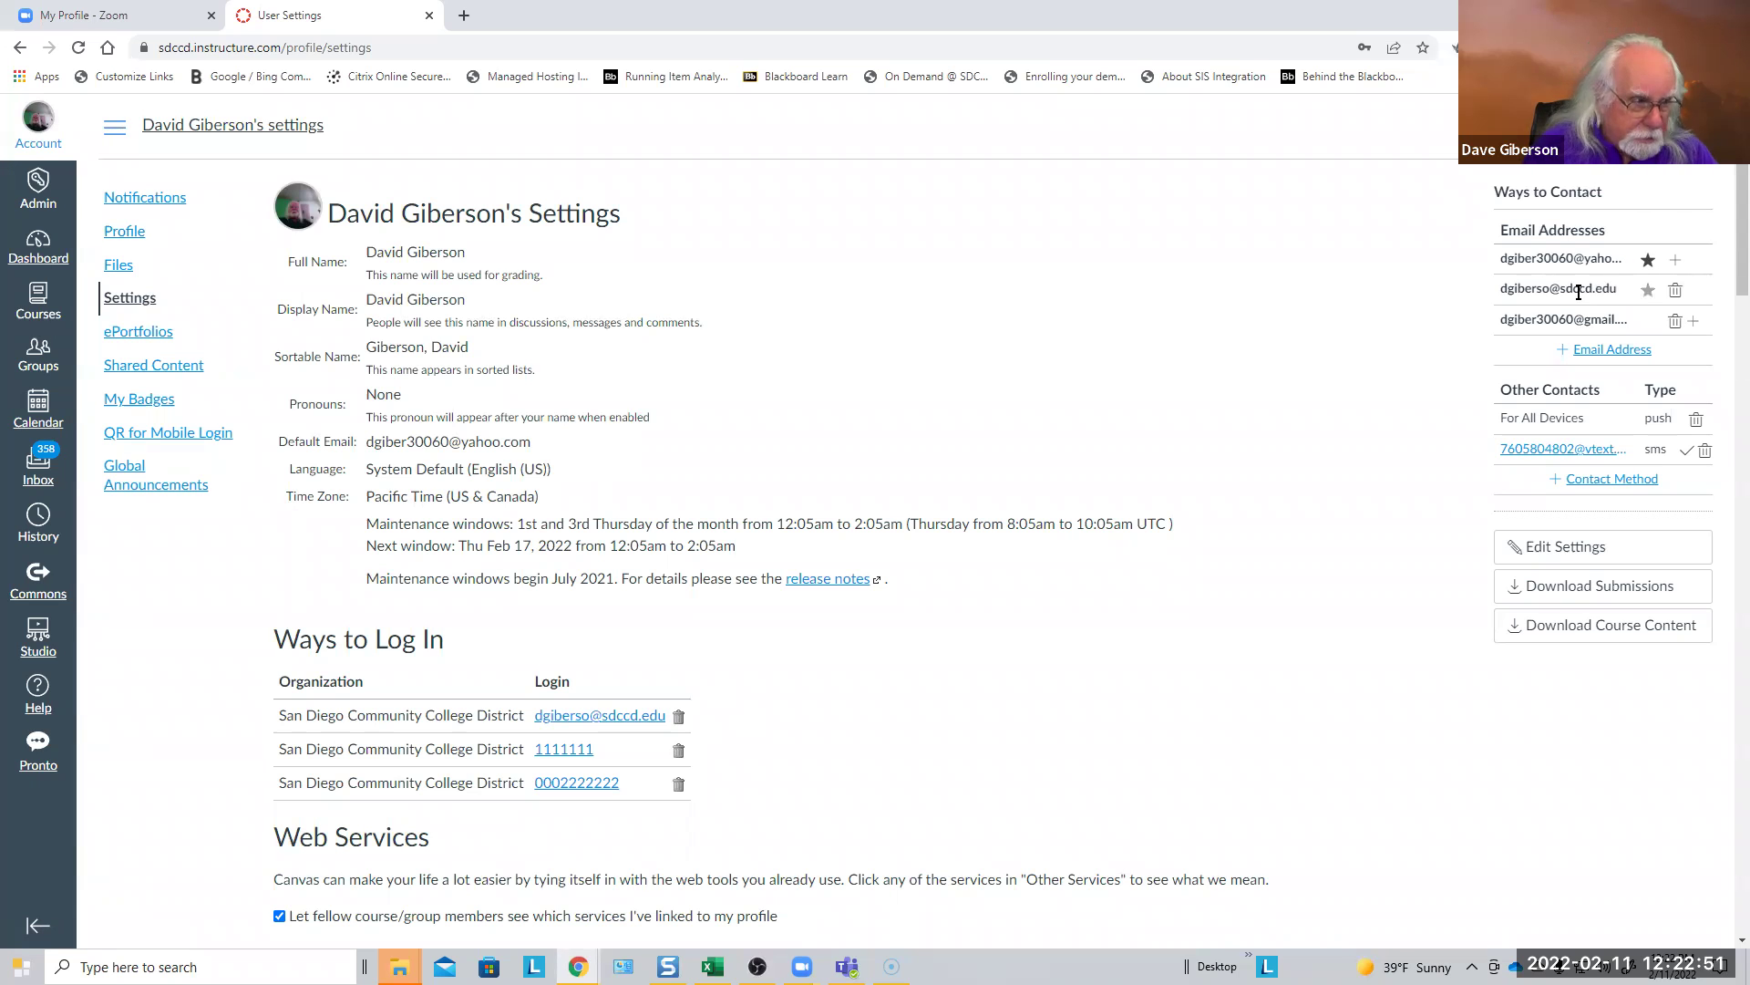
{"action": "mouse_move", "coordinate": [1615, 290]}
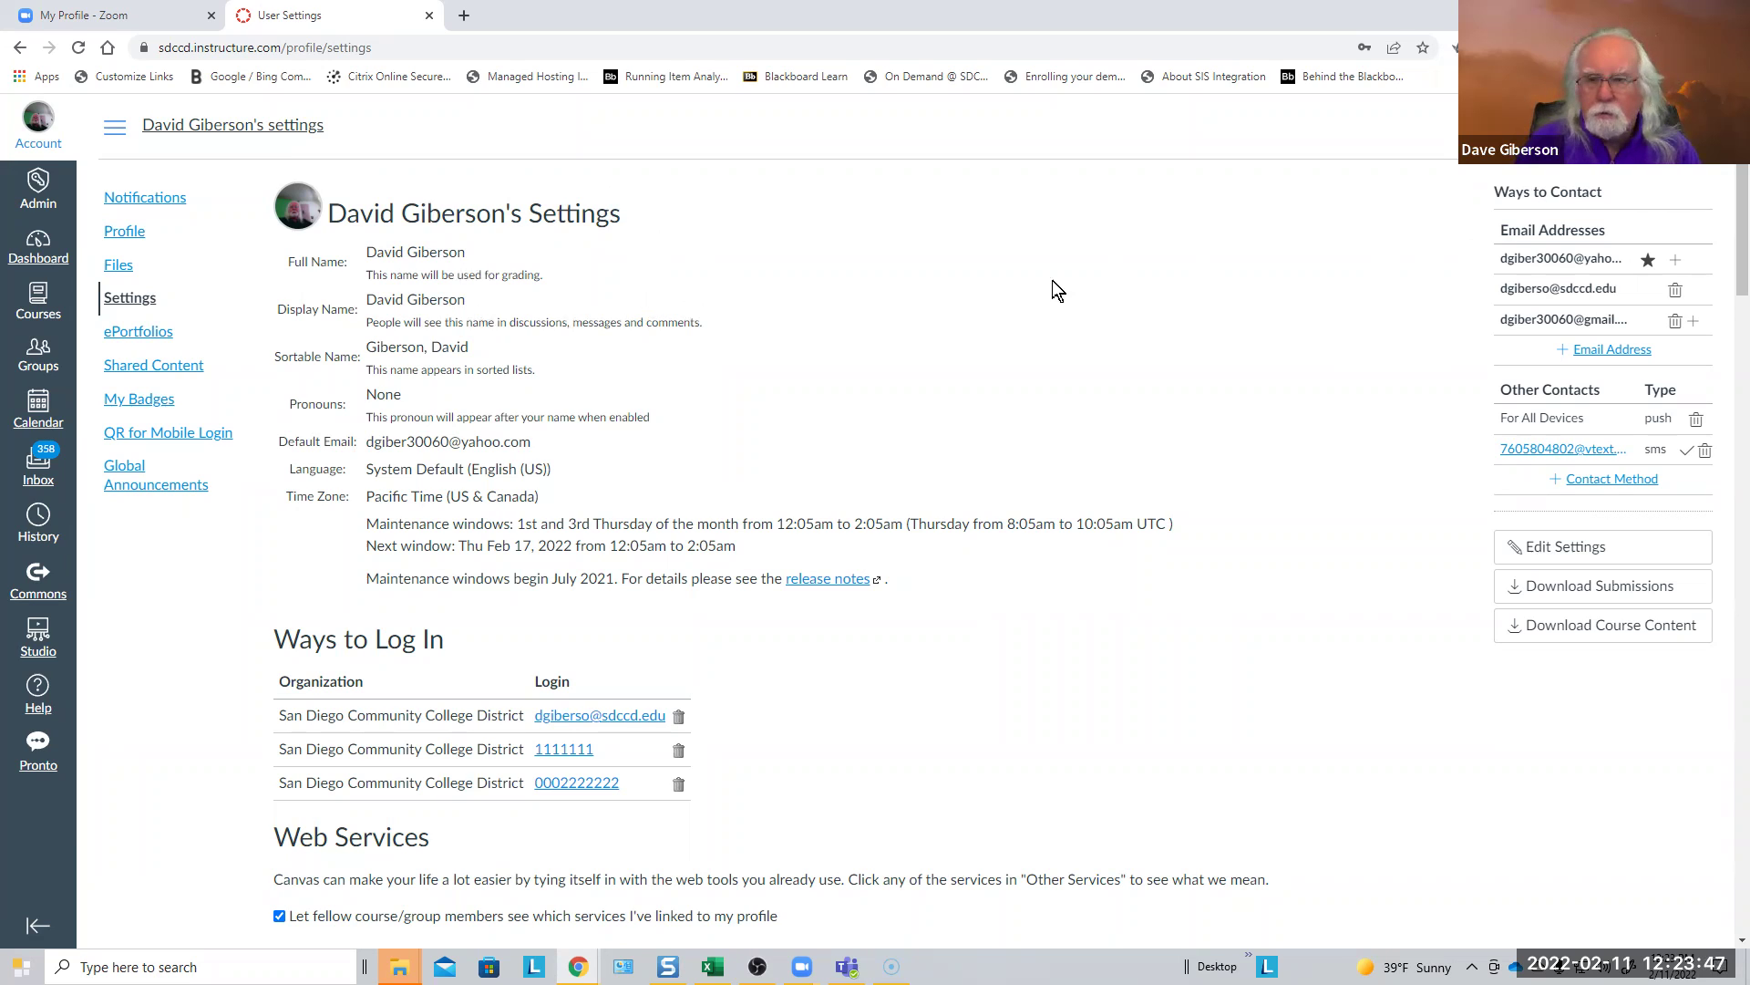
Go back to the dashboard and open the navigation settings of the Canvas Tutorial Sandbox course
{"action": "left_click", "coordinate": [38, 246]}
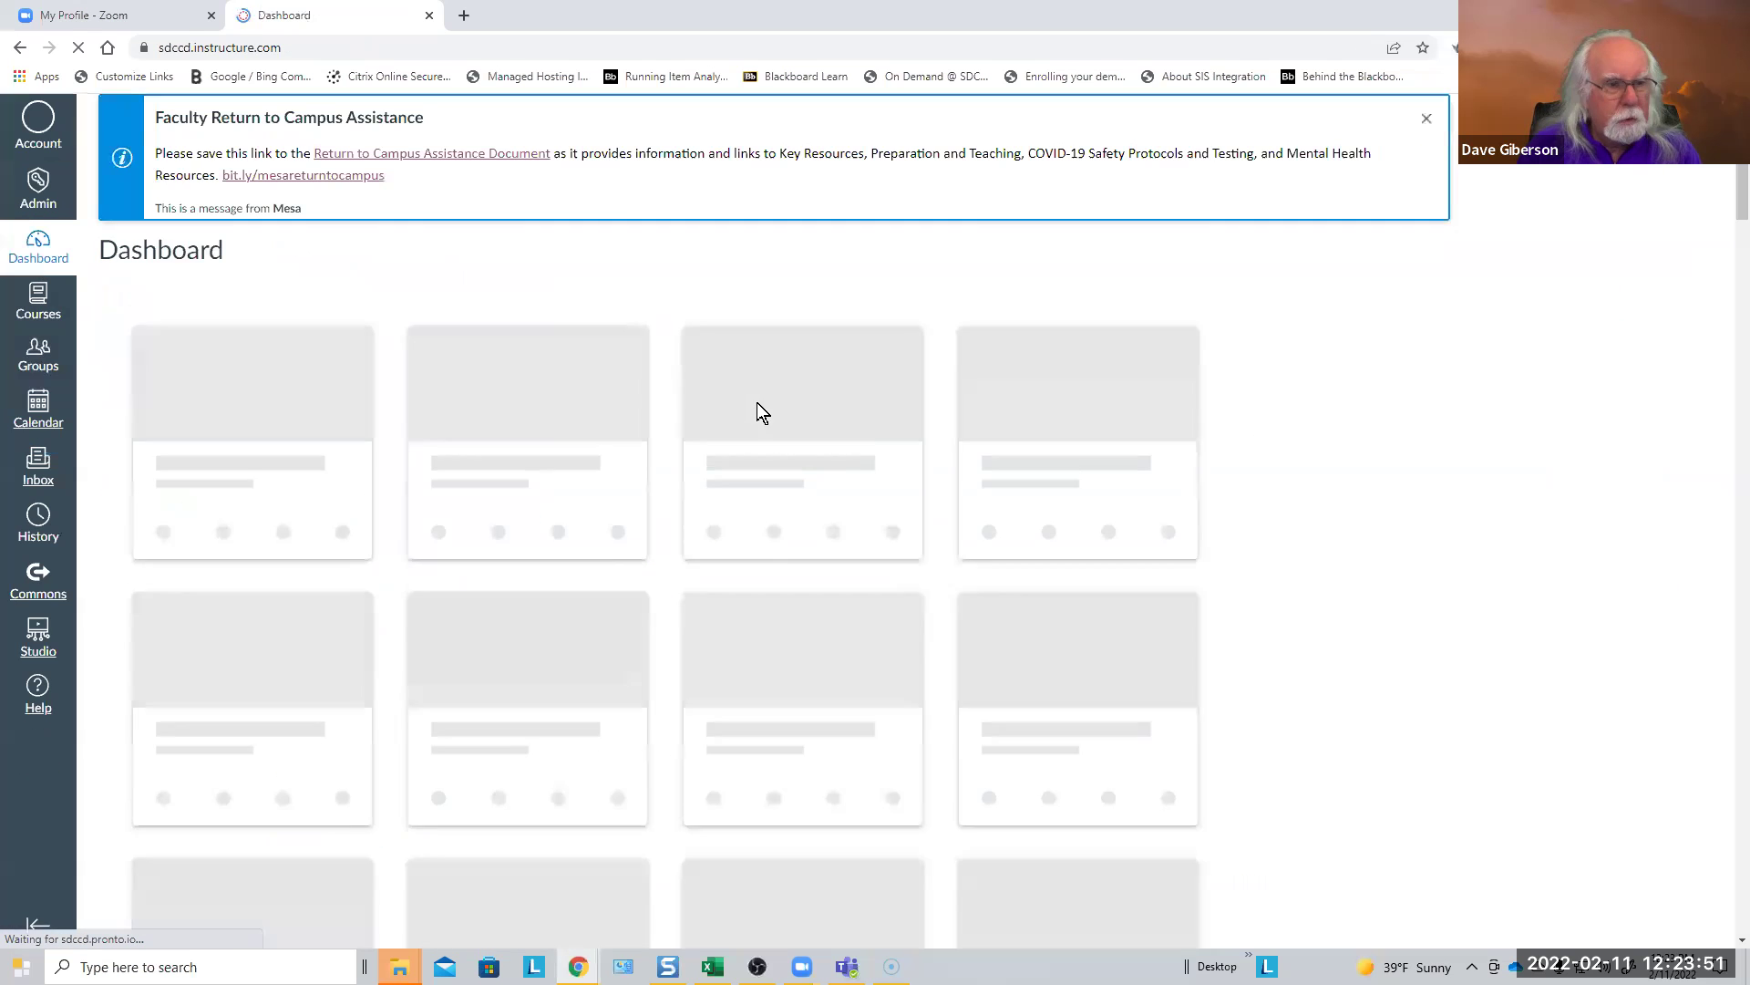
{"action": "scroll", "coordinate": [1184, 574], "scroll_direction": "down", "scroll_amount": 3}
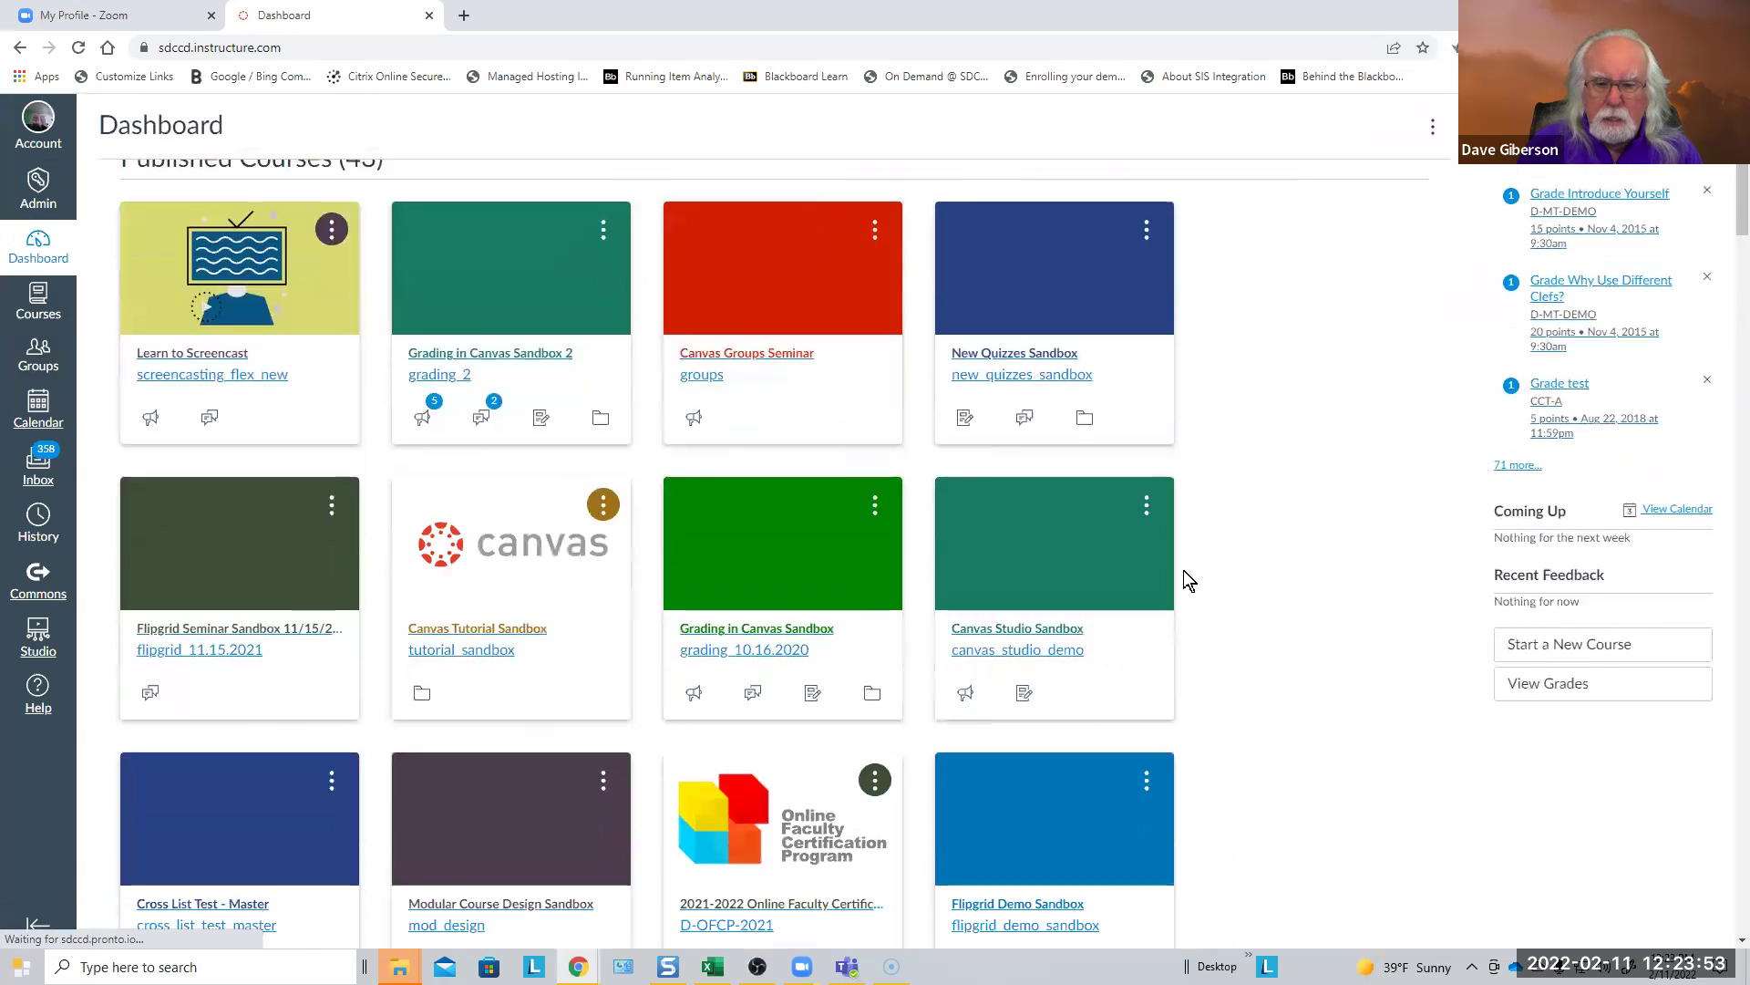
{"action": "scroll", "coordinate": [1191, 580], "scroll_direction": "down", "scroll_amount": 1}
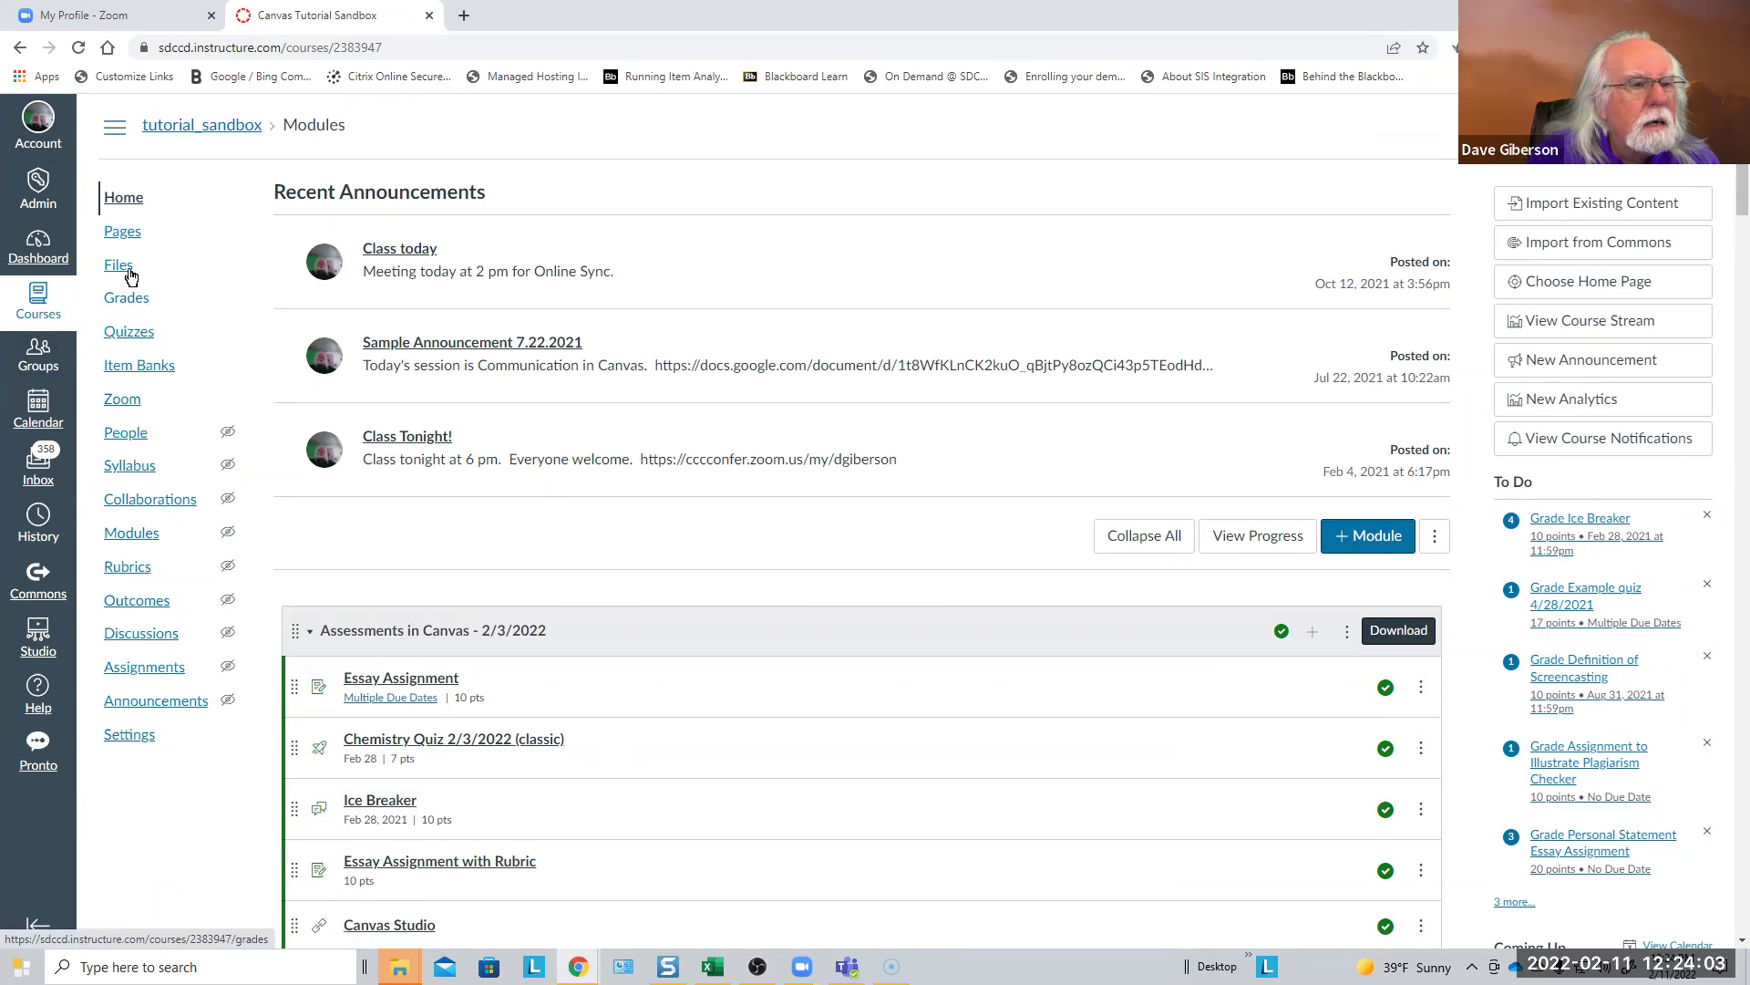
{"action": "left_click", "coordinate": [132, 736]}
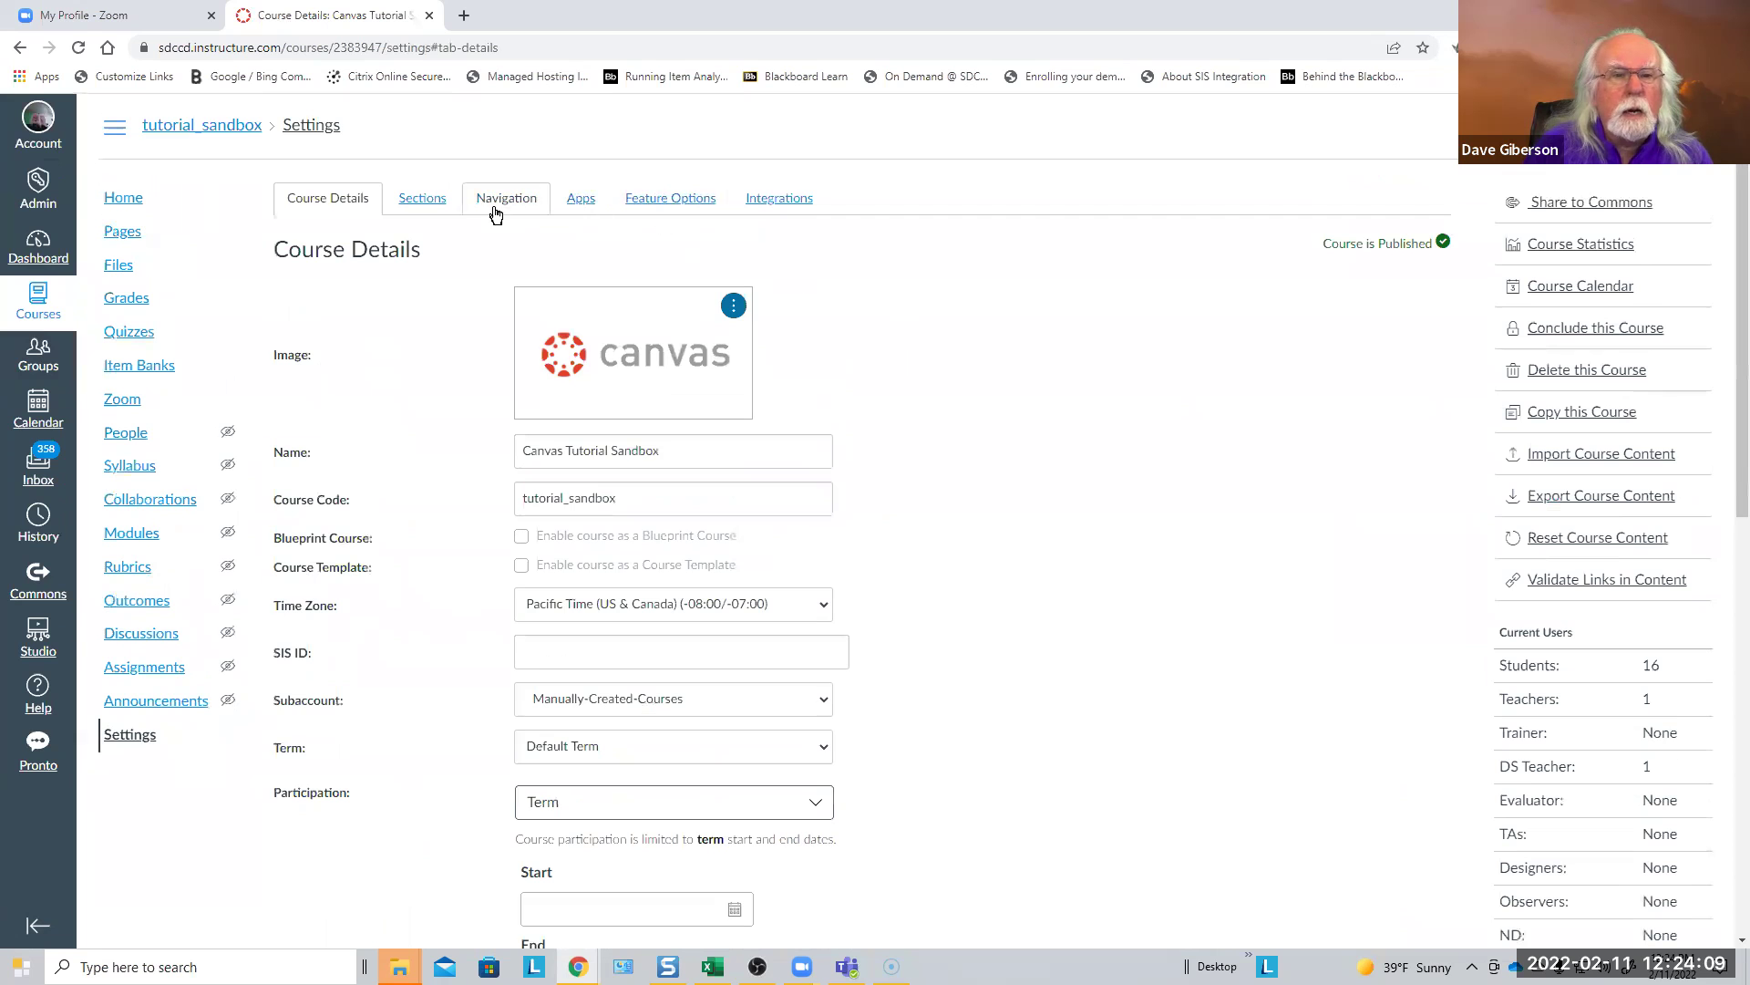
{"action": "left_click", "coordinate": [493, 209]}
Add the hidden ConferZoom item to the visible course navigation between Item Banks and Zoom, and save the change
{"action": "scroll", "coordinate": [584, 618], "scroll_direction": "down", "scroll_amount": 4}
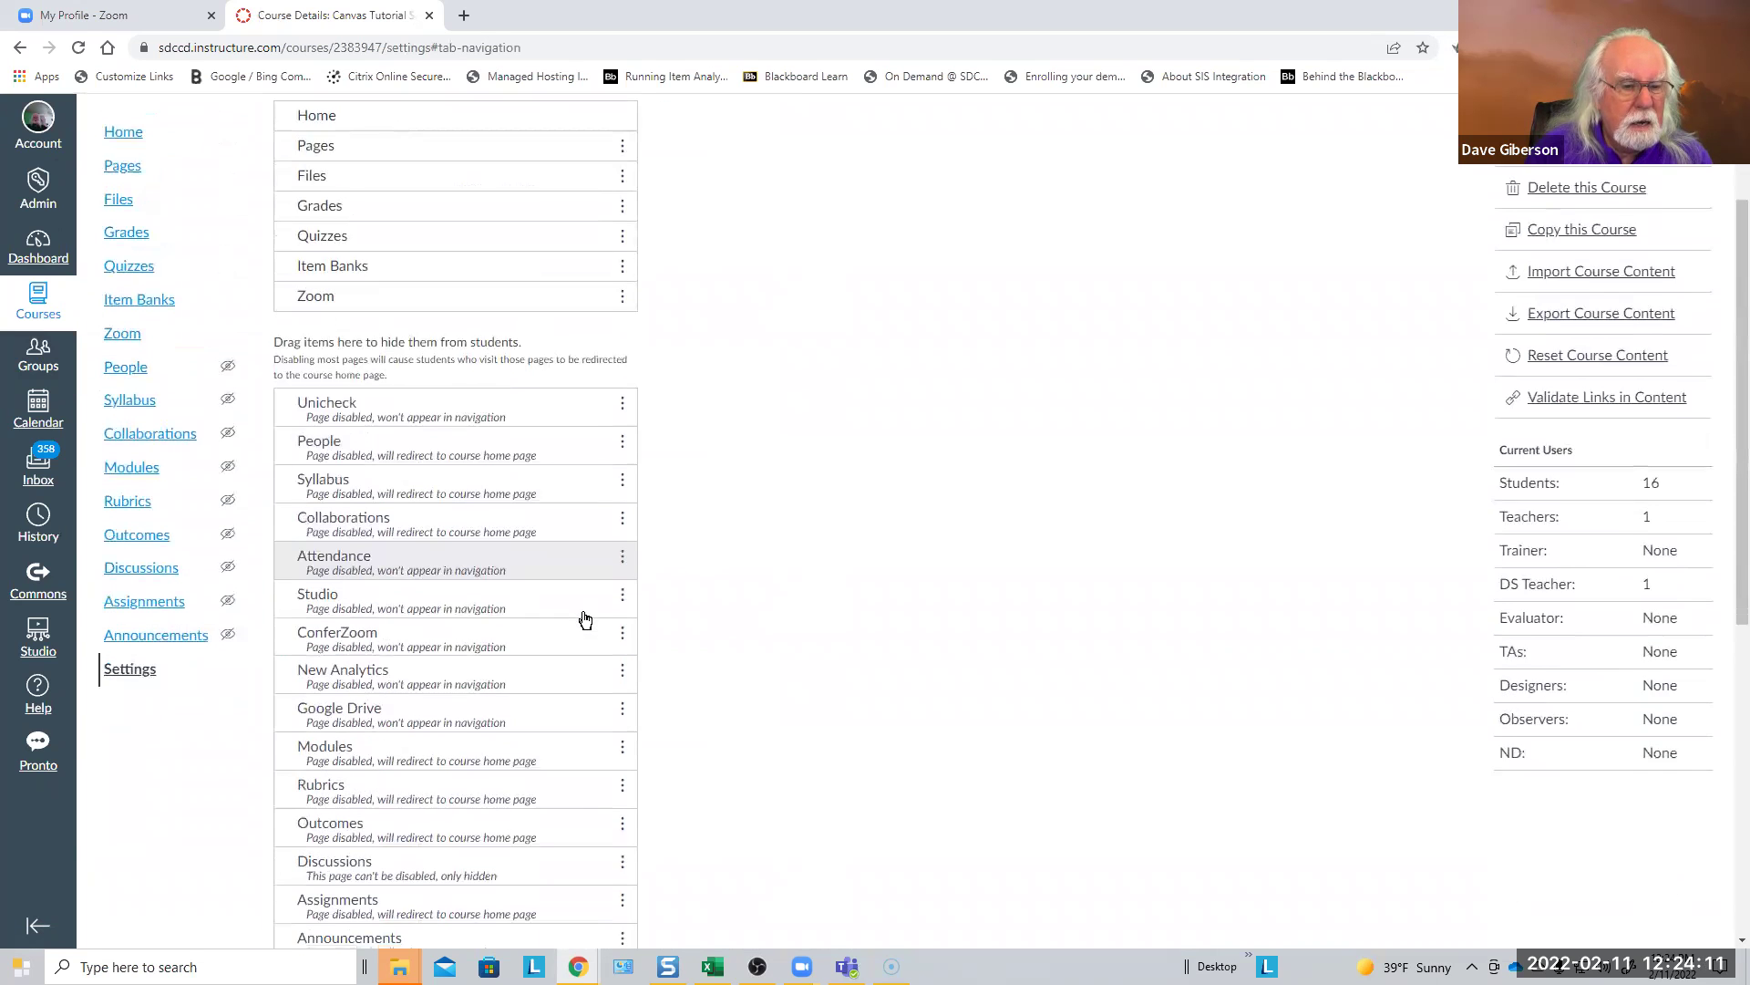
{"action": "scroll", "coordinate": [585, 620], "scroll_direction": "down", "scroll_amount": 5}
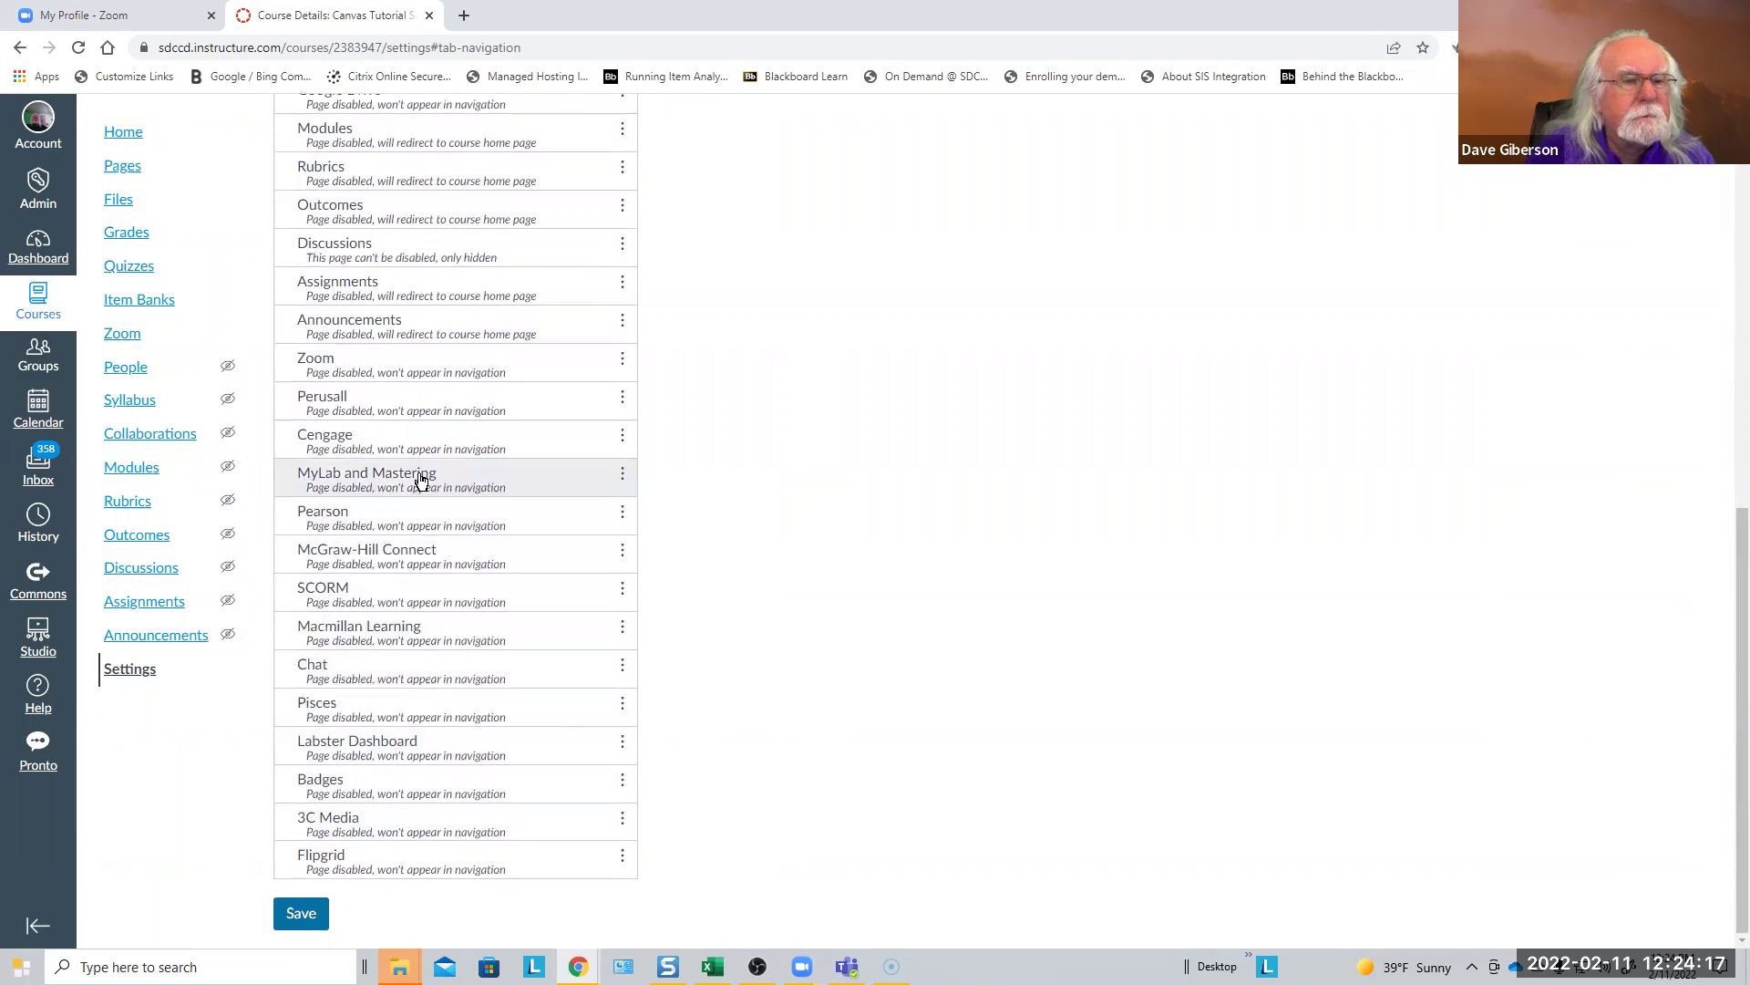
{"action": "scroll", "coordinate": [417, 479], "scroll_direction": "up", "scroll_amount": 1}
{"action": "scroll", "coordinate": [420, 480], "scroll_direction": "up", "scroll_amount": 2}
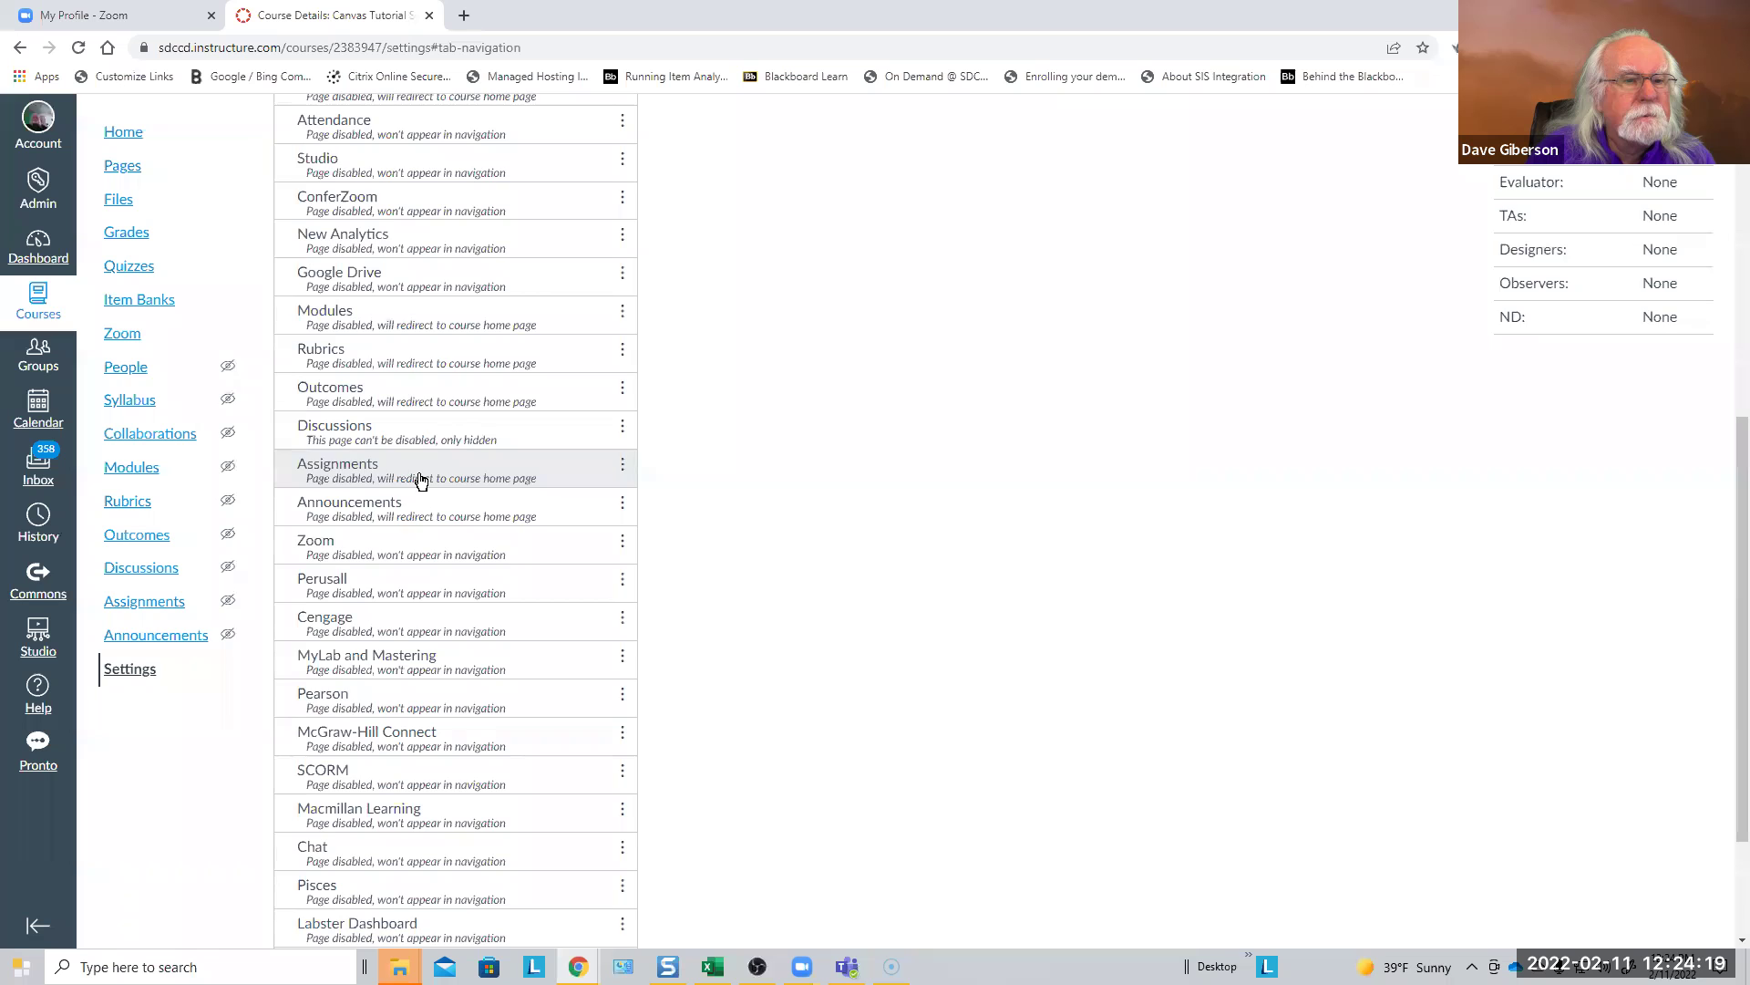
{"action": "scroll", "coordinate": [588, 381], "scroll_direction": "up", "scroll_amount": 4}
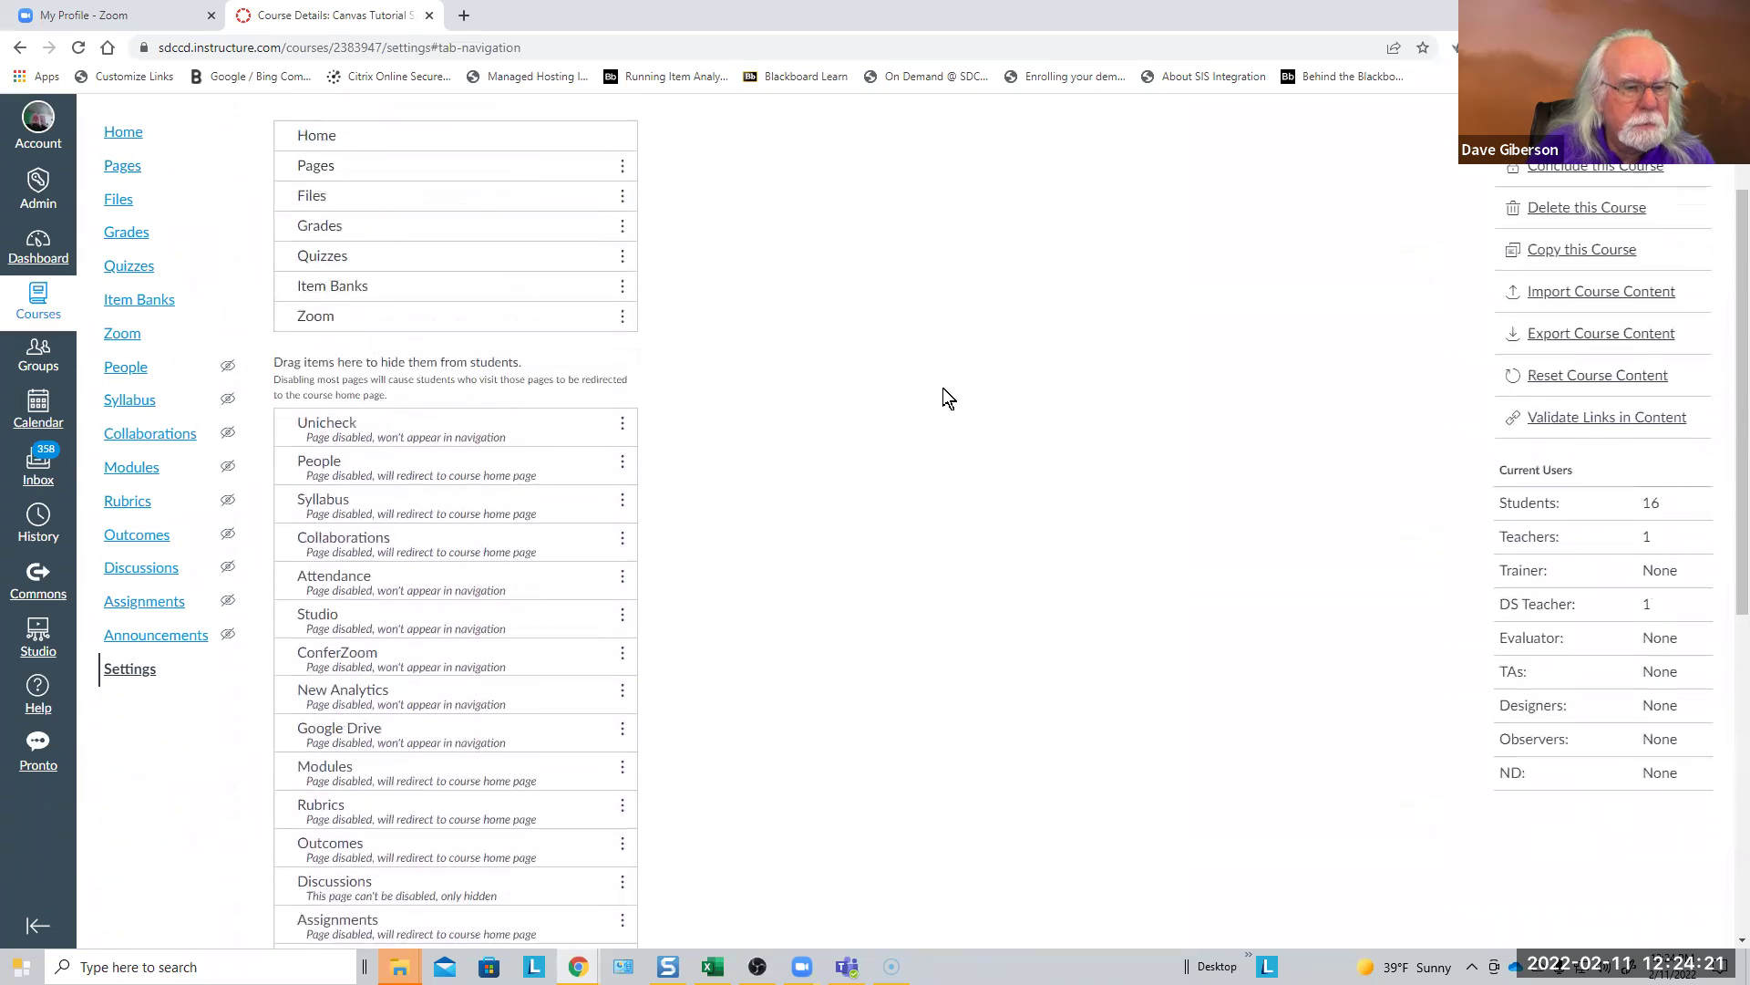
{"action": "left_click_drag", "start_coordinate": [404, 663], "coordinate": [425, 325]}
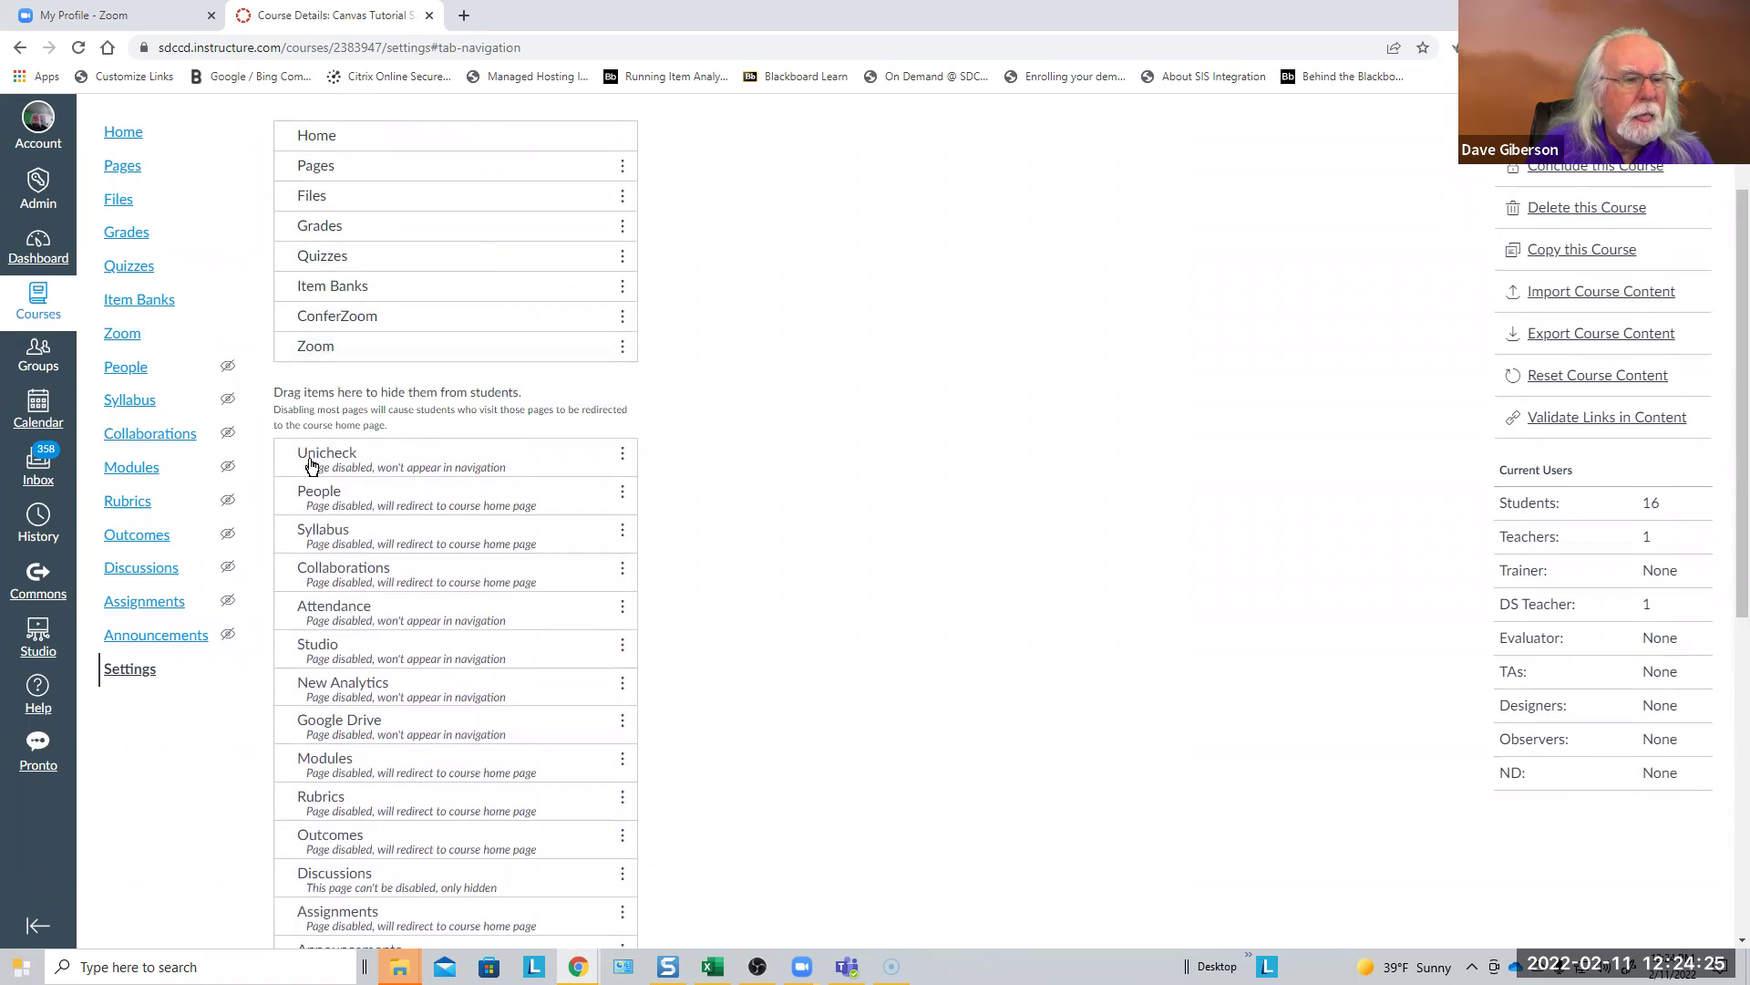
{"action": "scroll", "coordinate": [740, 567], "scroll_direction": "down", "scroll_amount": 7}
{"action": "left_click", "coordinate": [304, 917]}
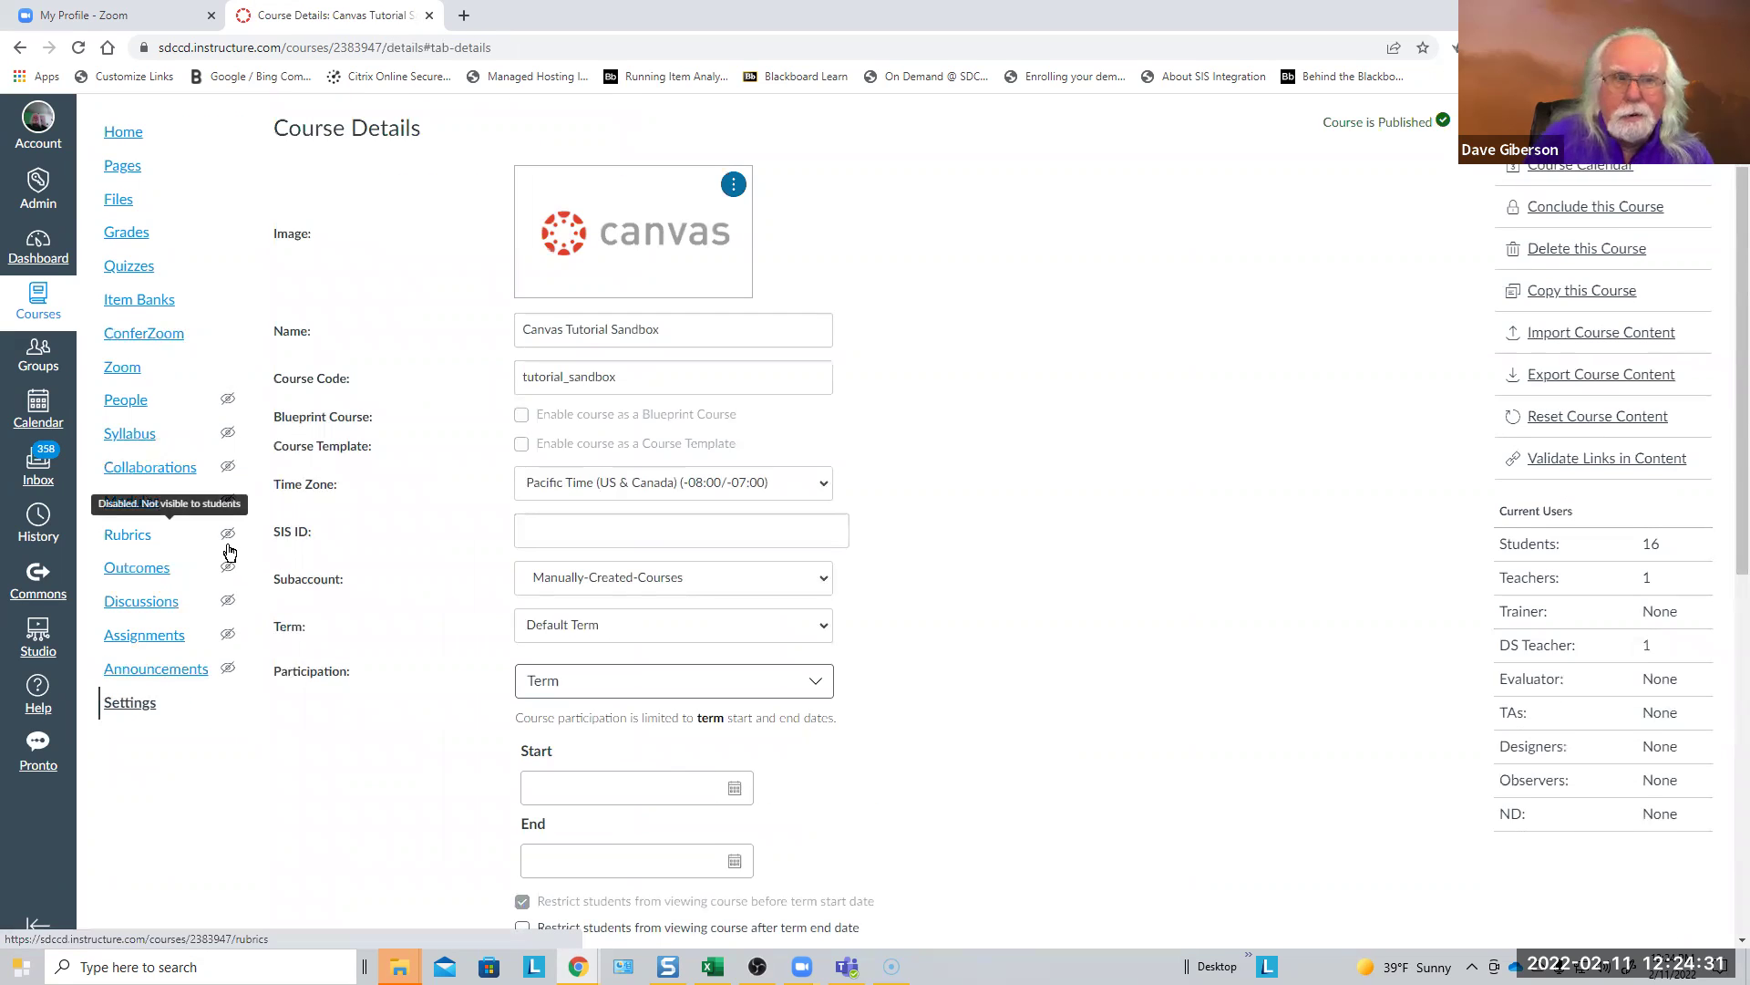
Open ConferZoom in the course and view its event attendance, user list and appointment booking choices
{"action": "left_click", "coordinate": [146, 334]}
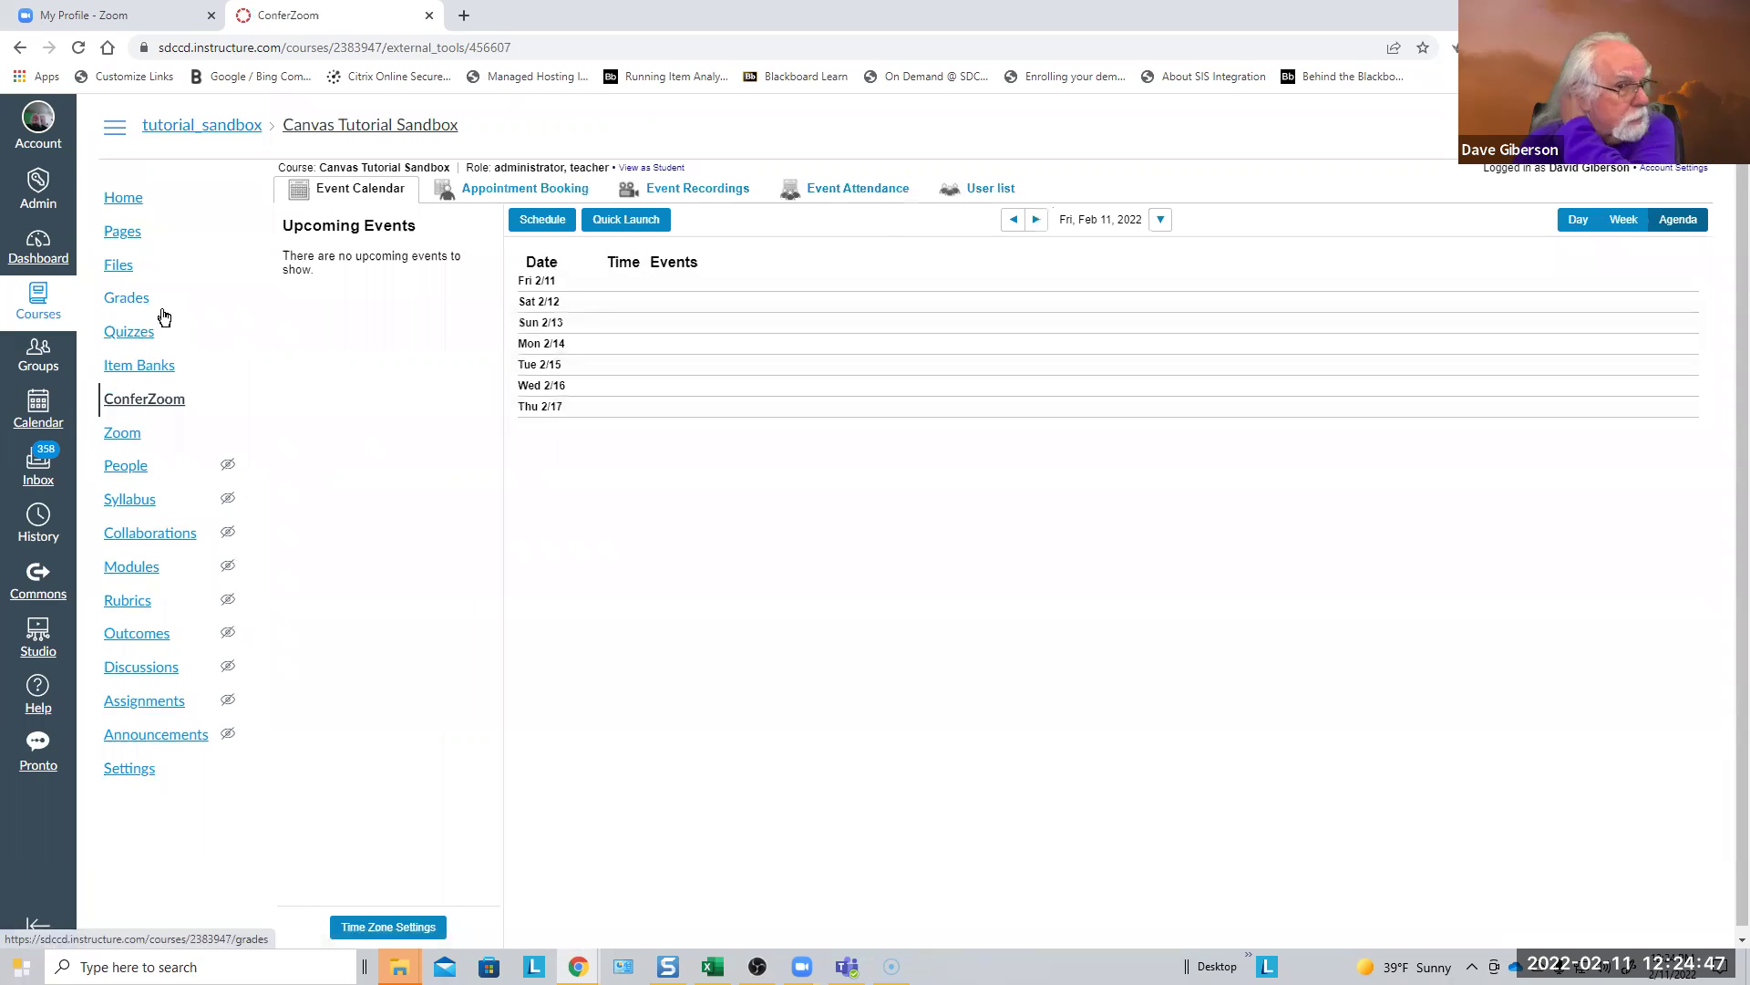
{"action": "left_click", "coordinate": [840, 196]}
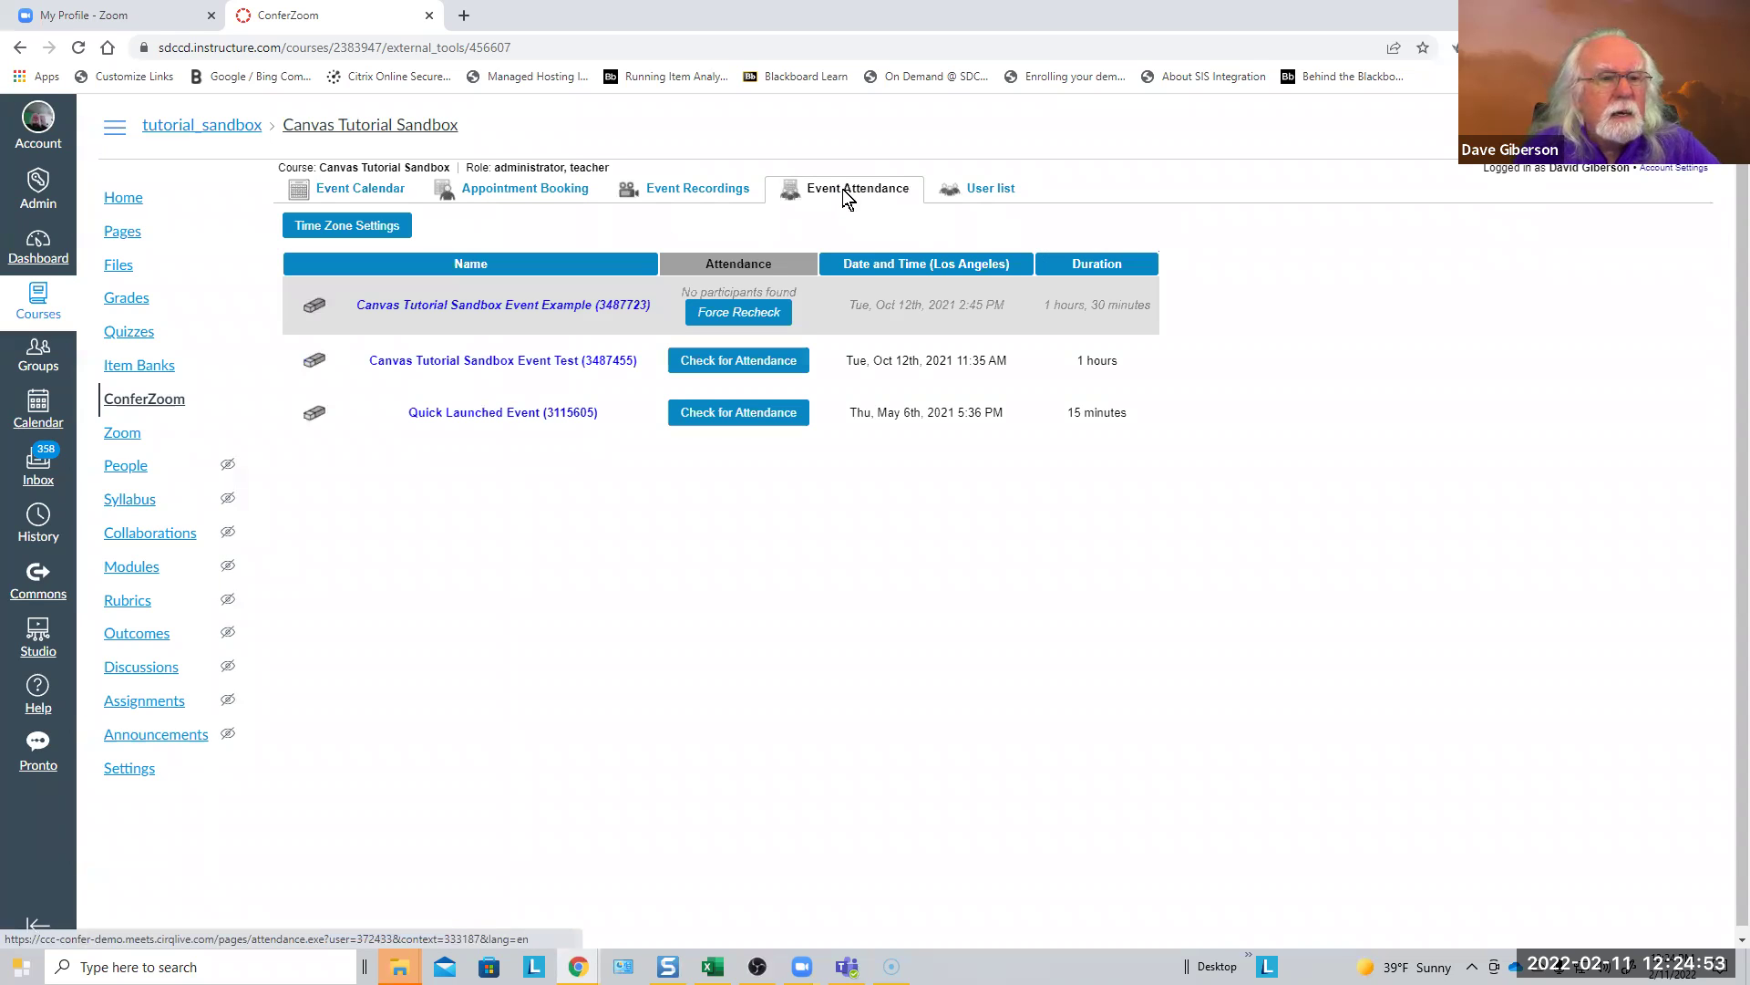
{"action": "left_click", "coordinate": [985, 190]}
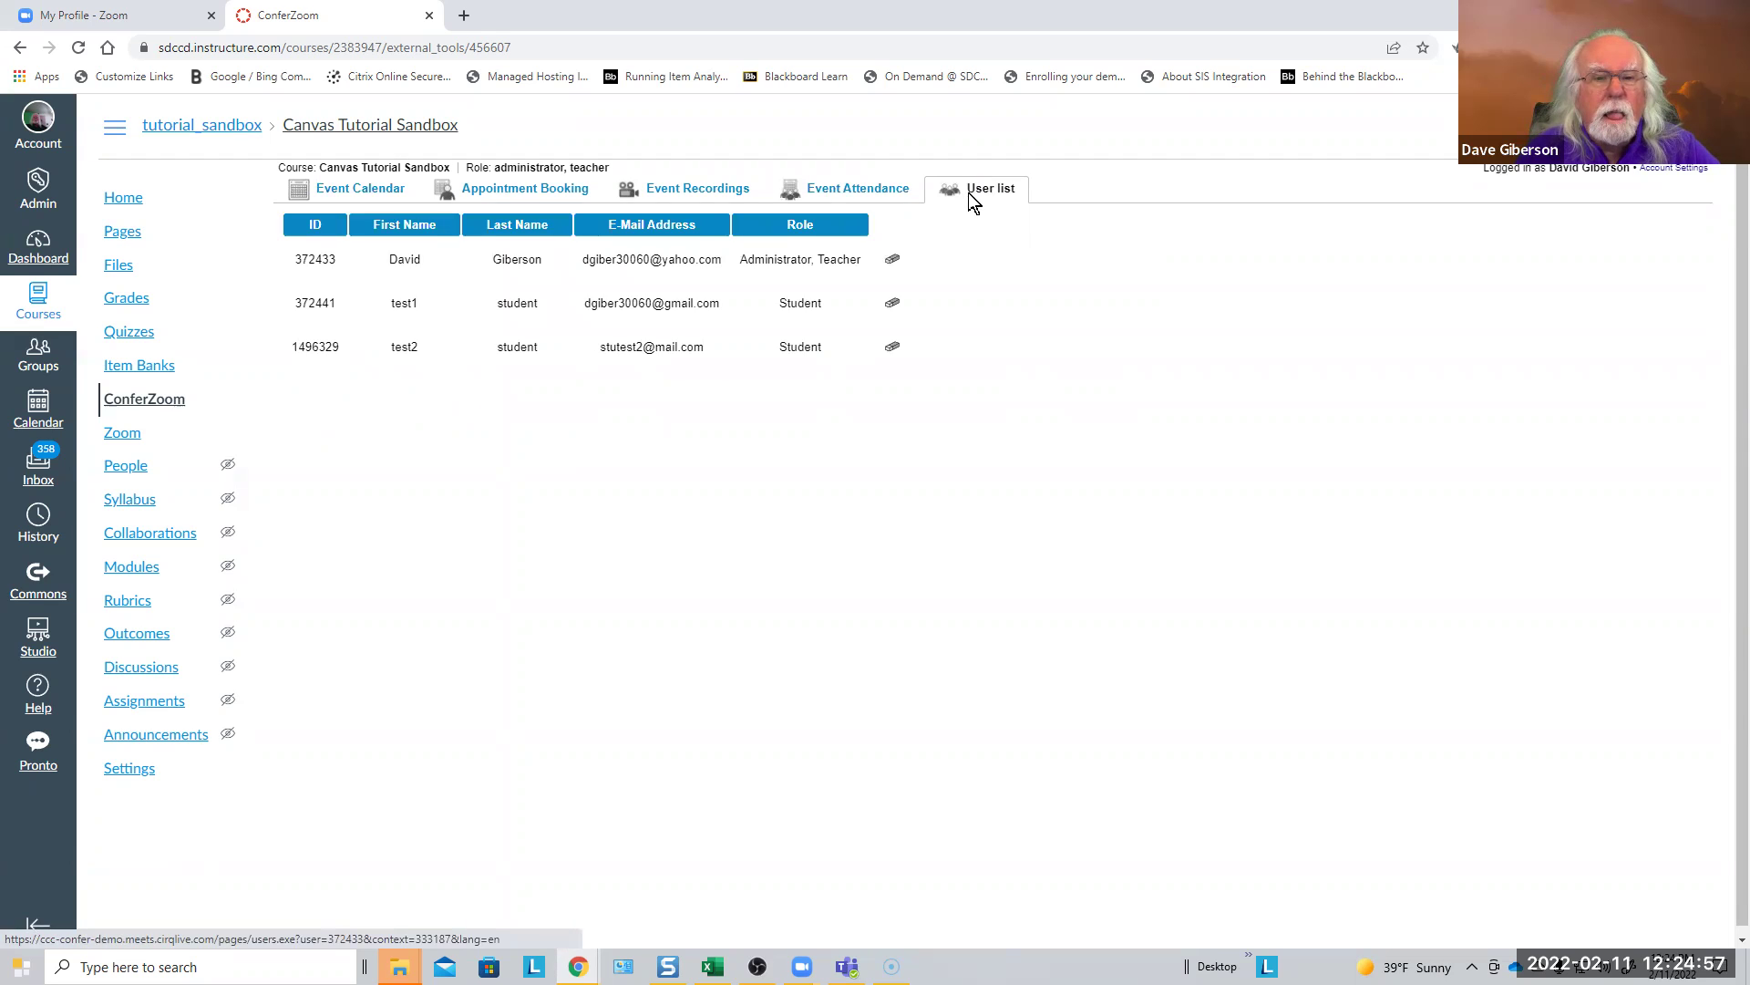
{"action": "left_click", "coordinate": [544, 194]}
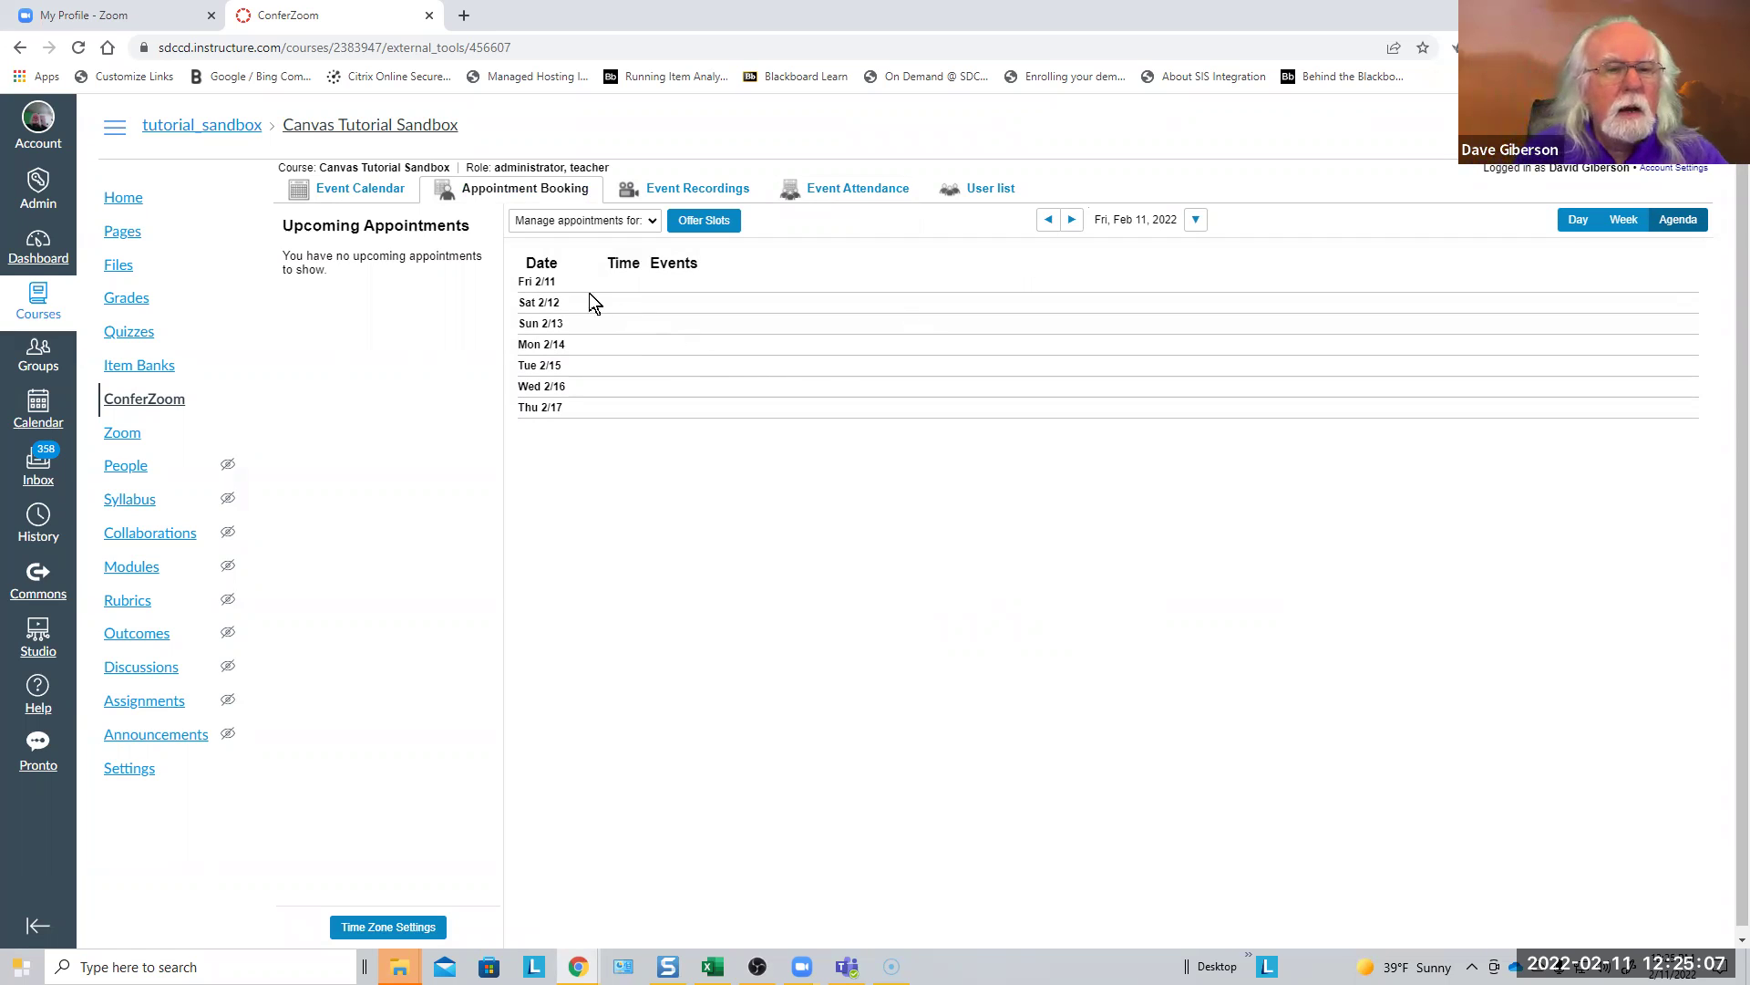
{"action": "left_click", "coordinate": [652, 223]}
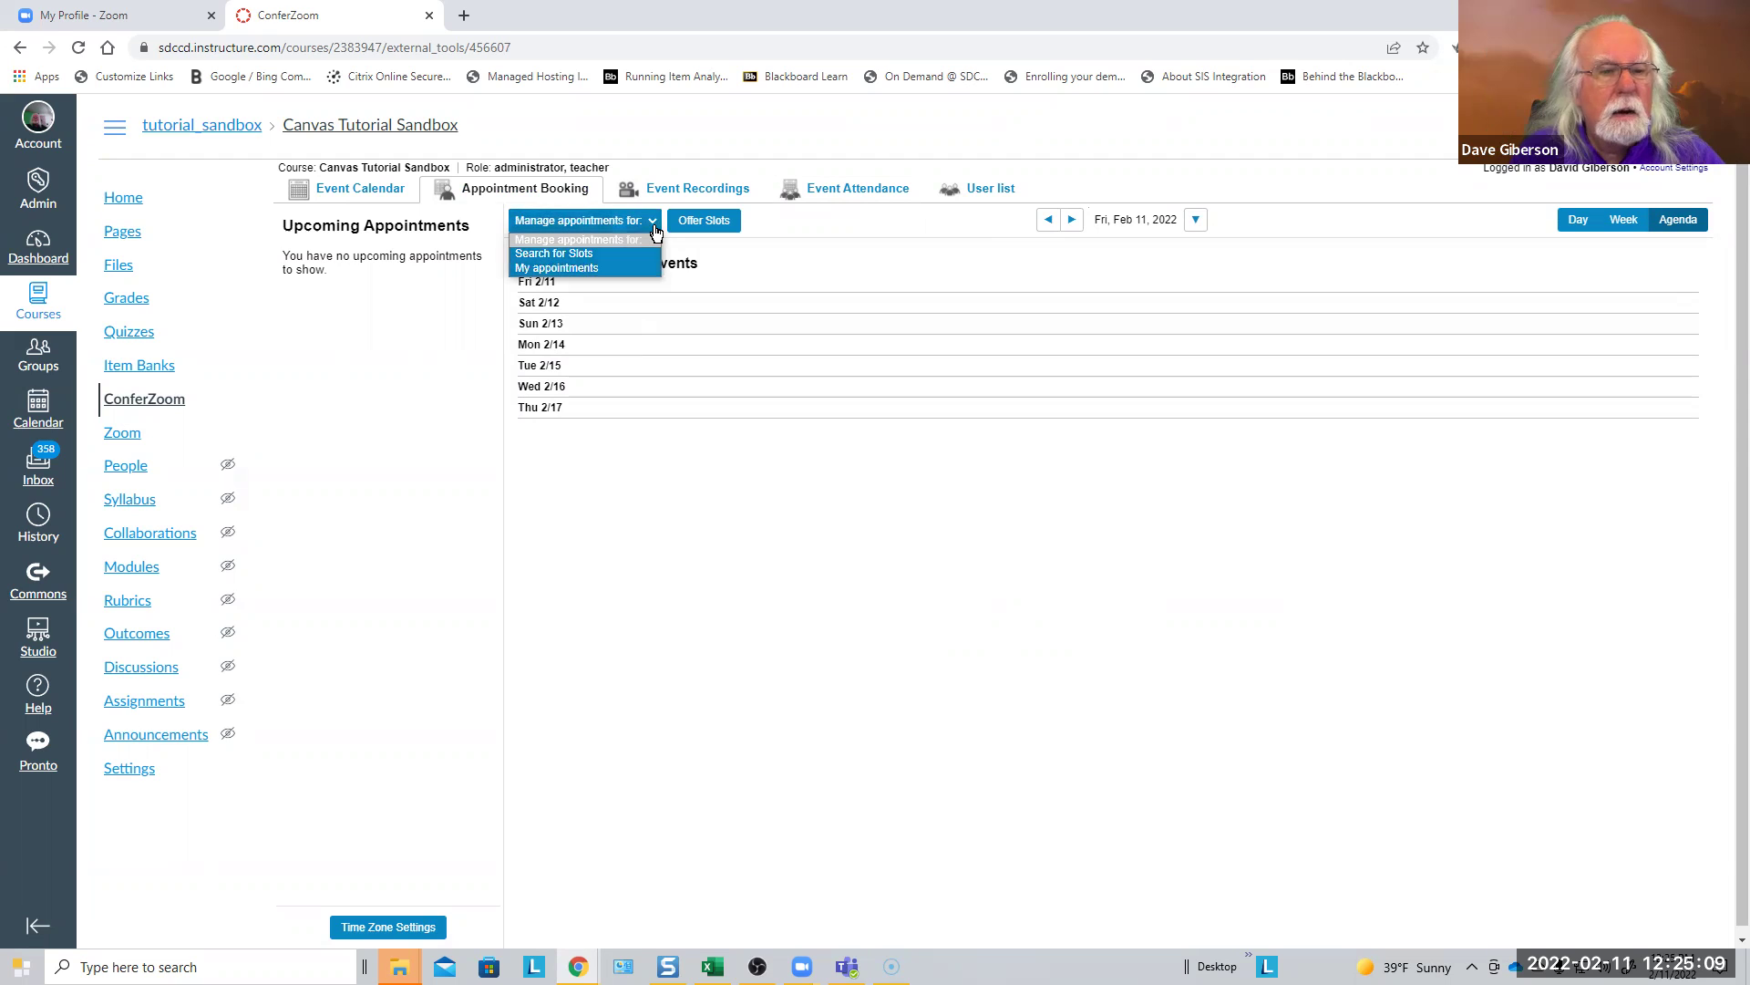
{"action": "left_click", "coordinate": [620, 265]}
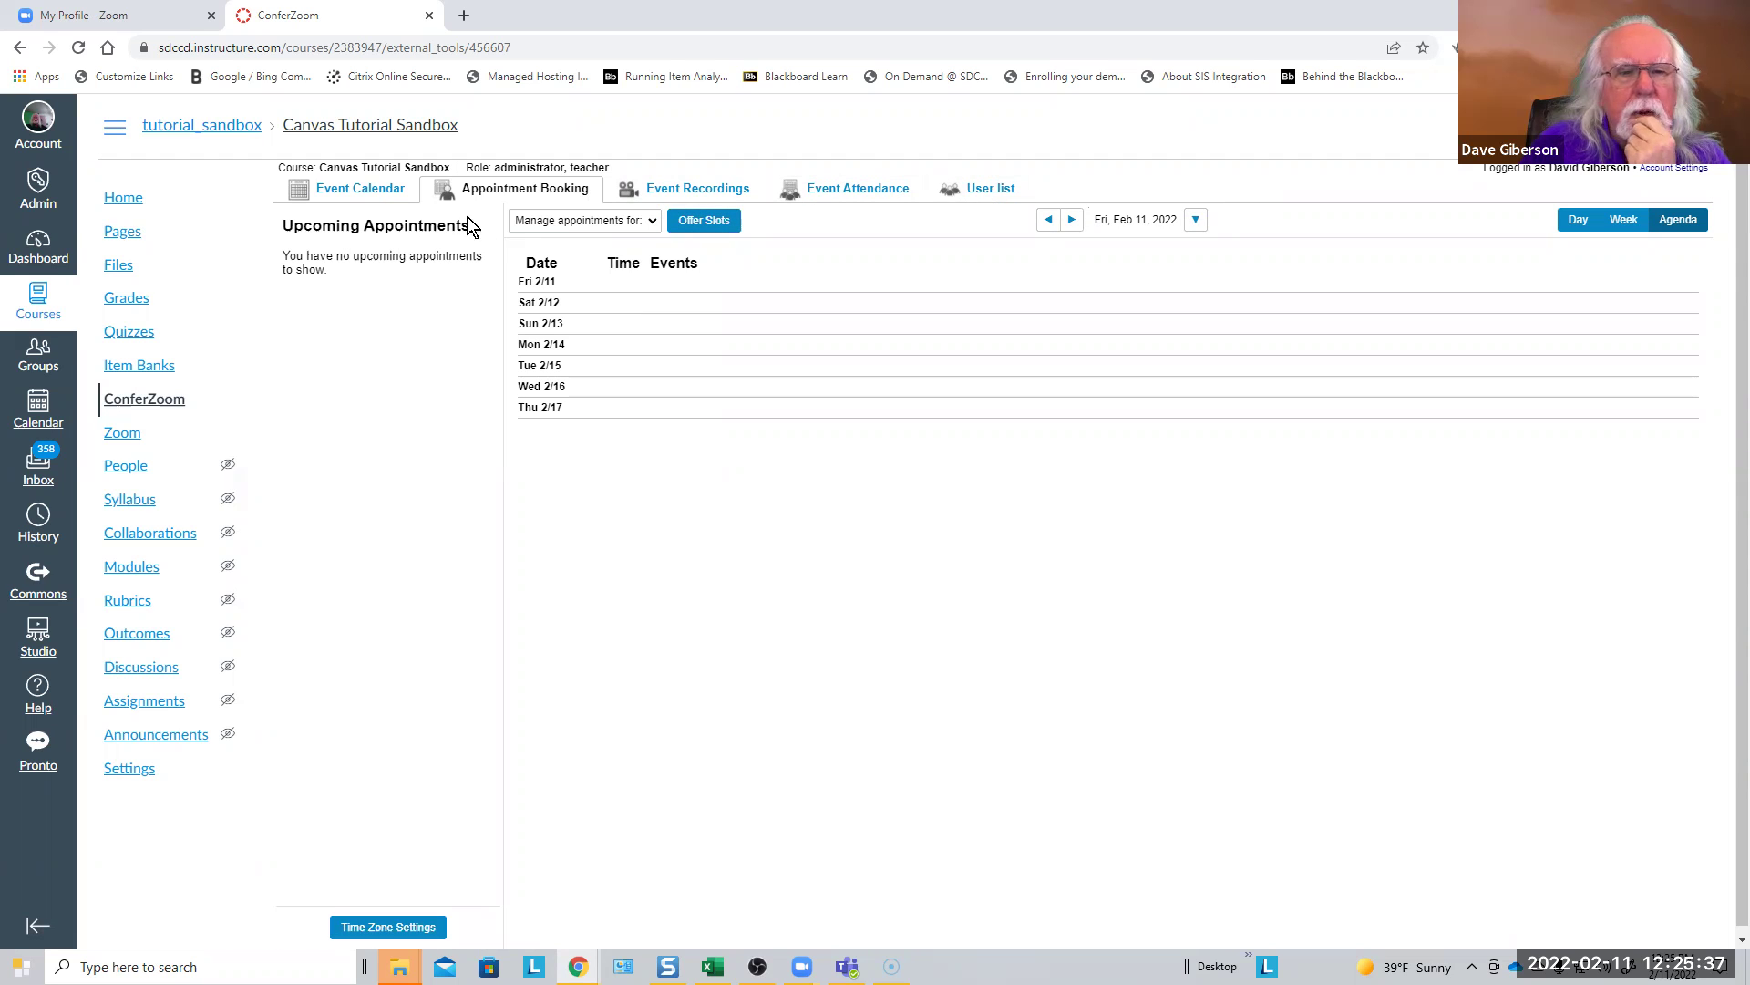
Return to the ConferZoom event calendar and open the form for scheduling a new event
{"action": "left_click", "coordinate": [366, 194]}
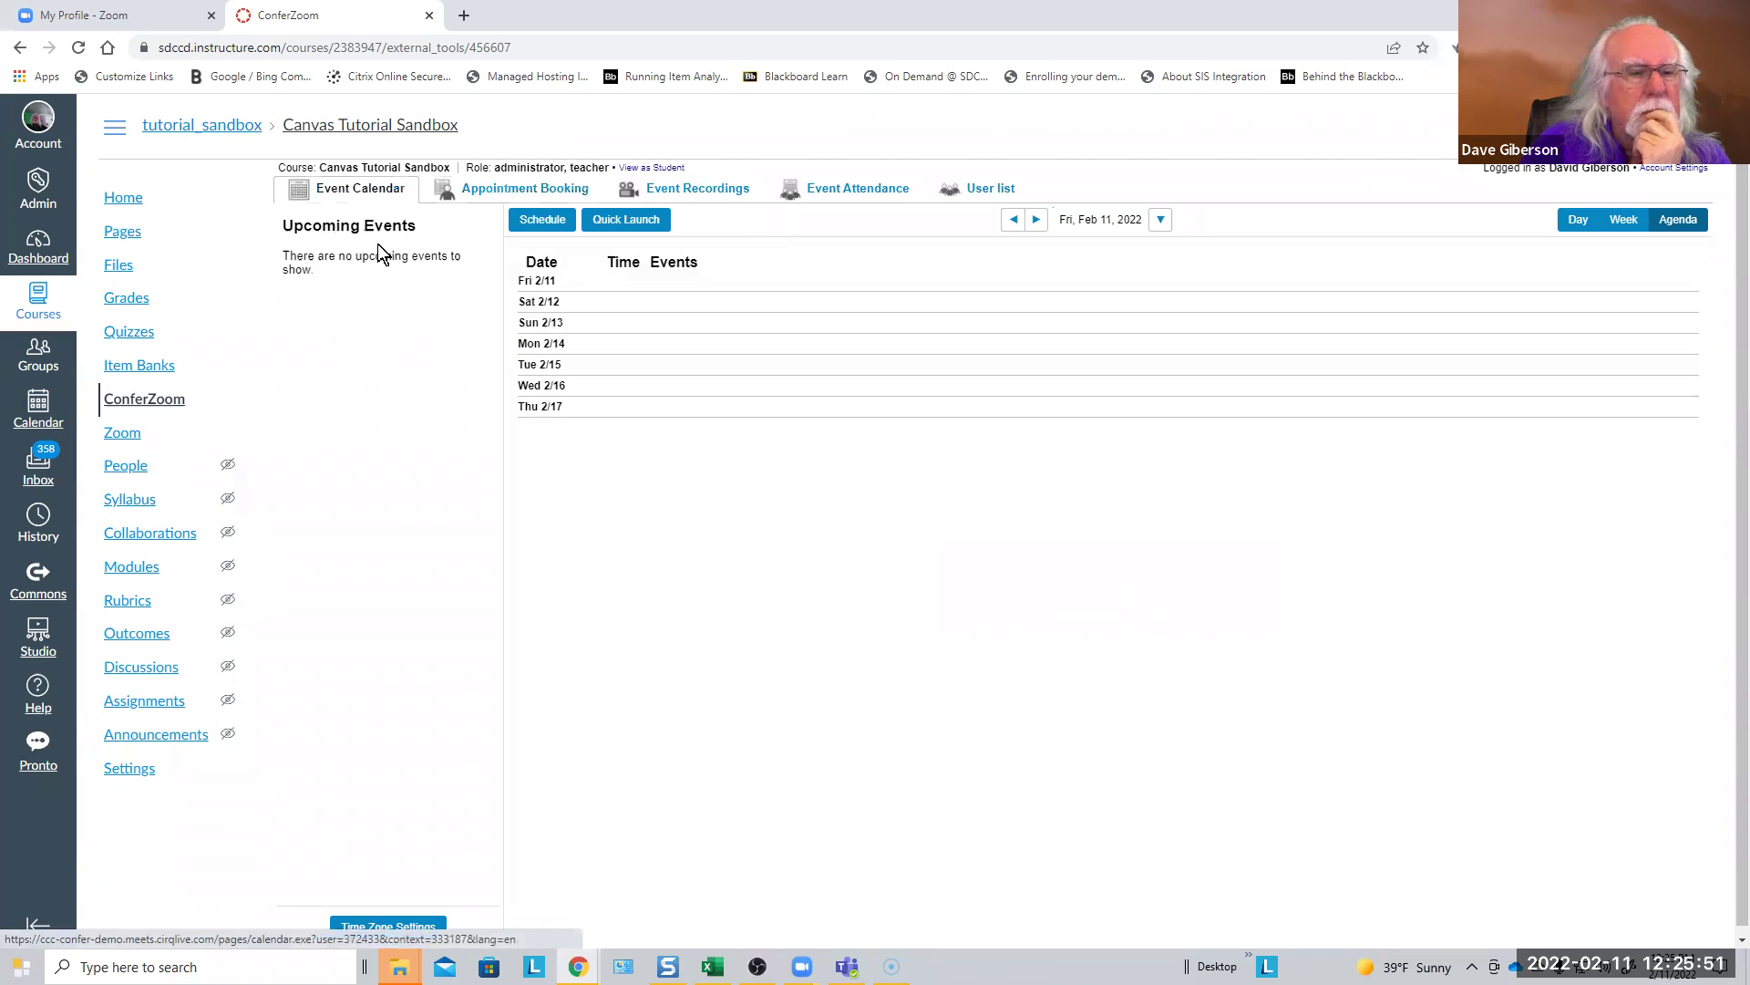
{"action": "left_click", "coordinate": [542, 221]}
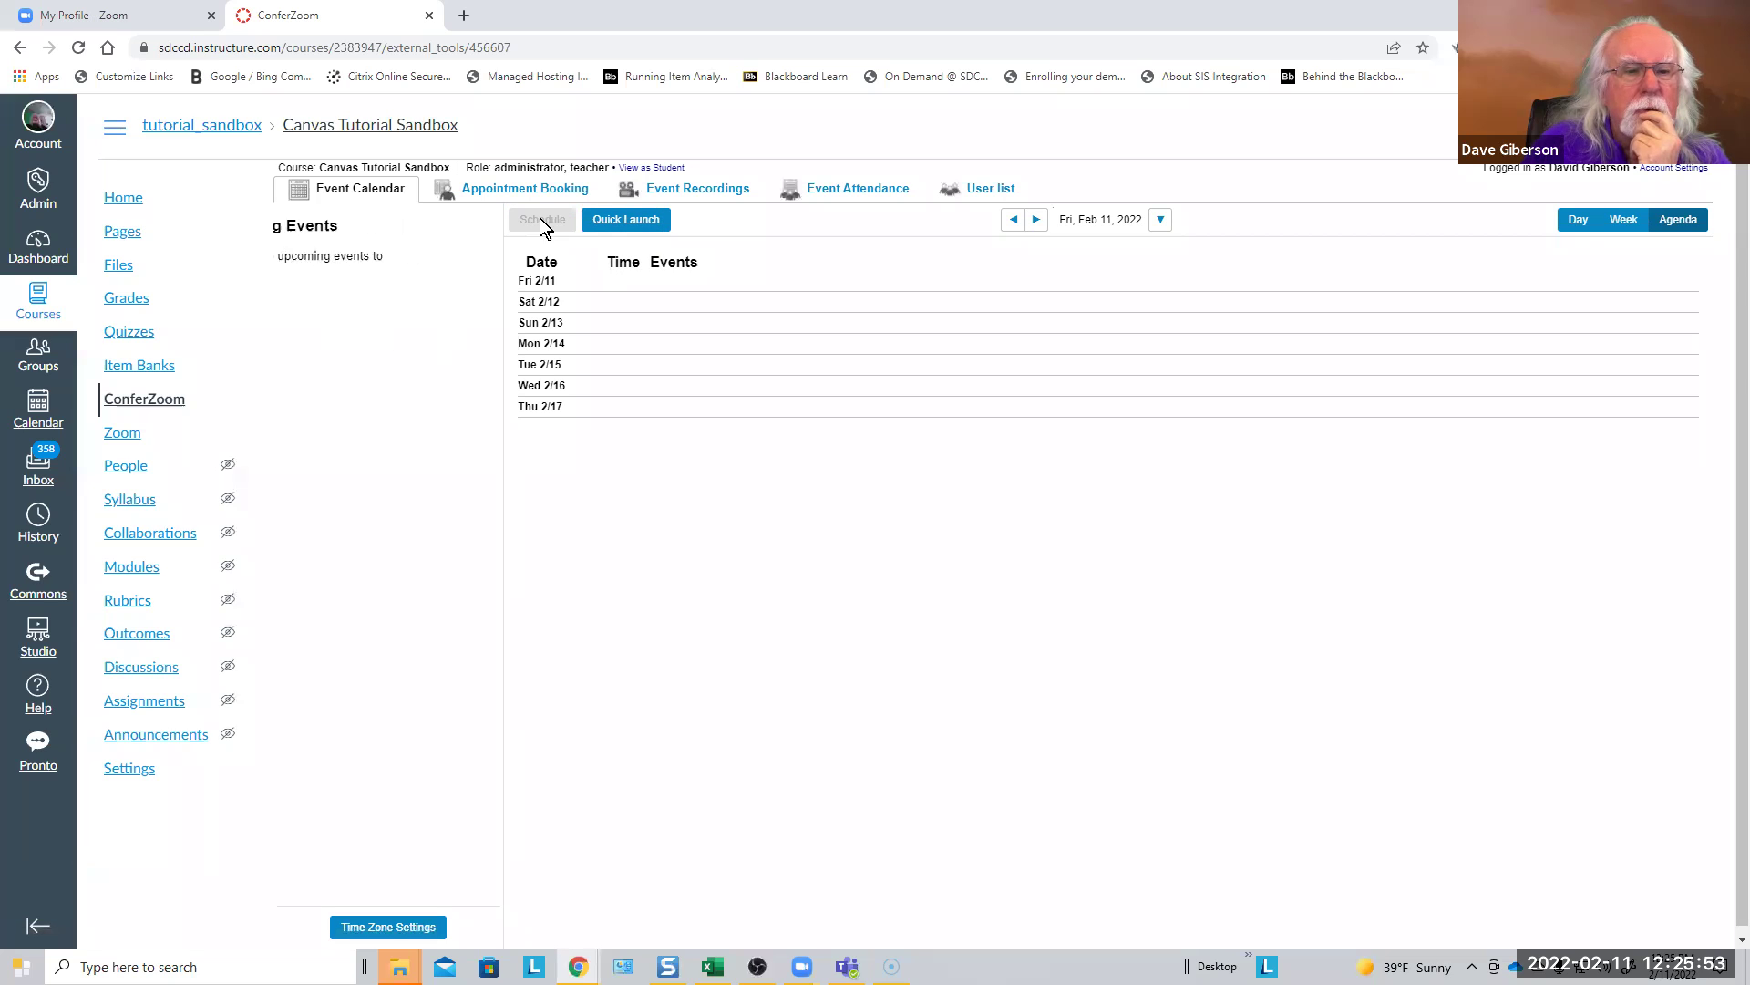
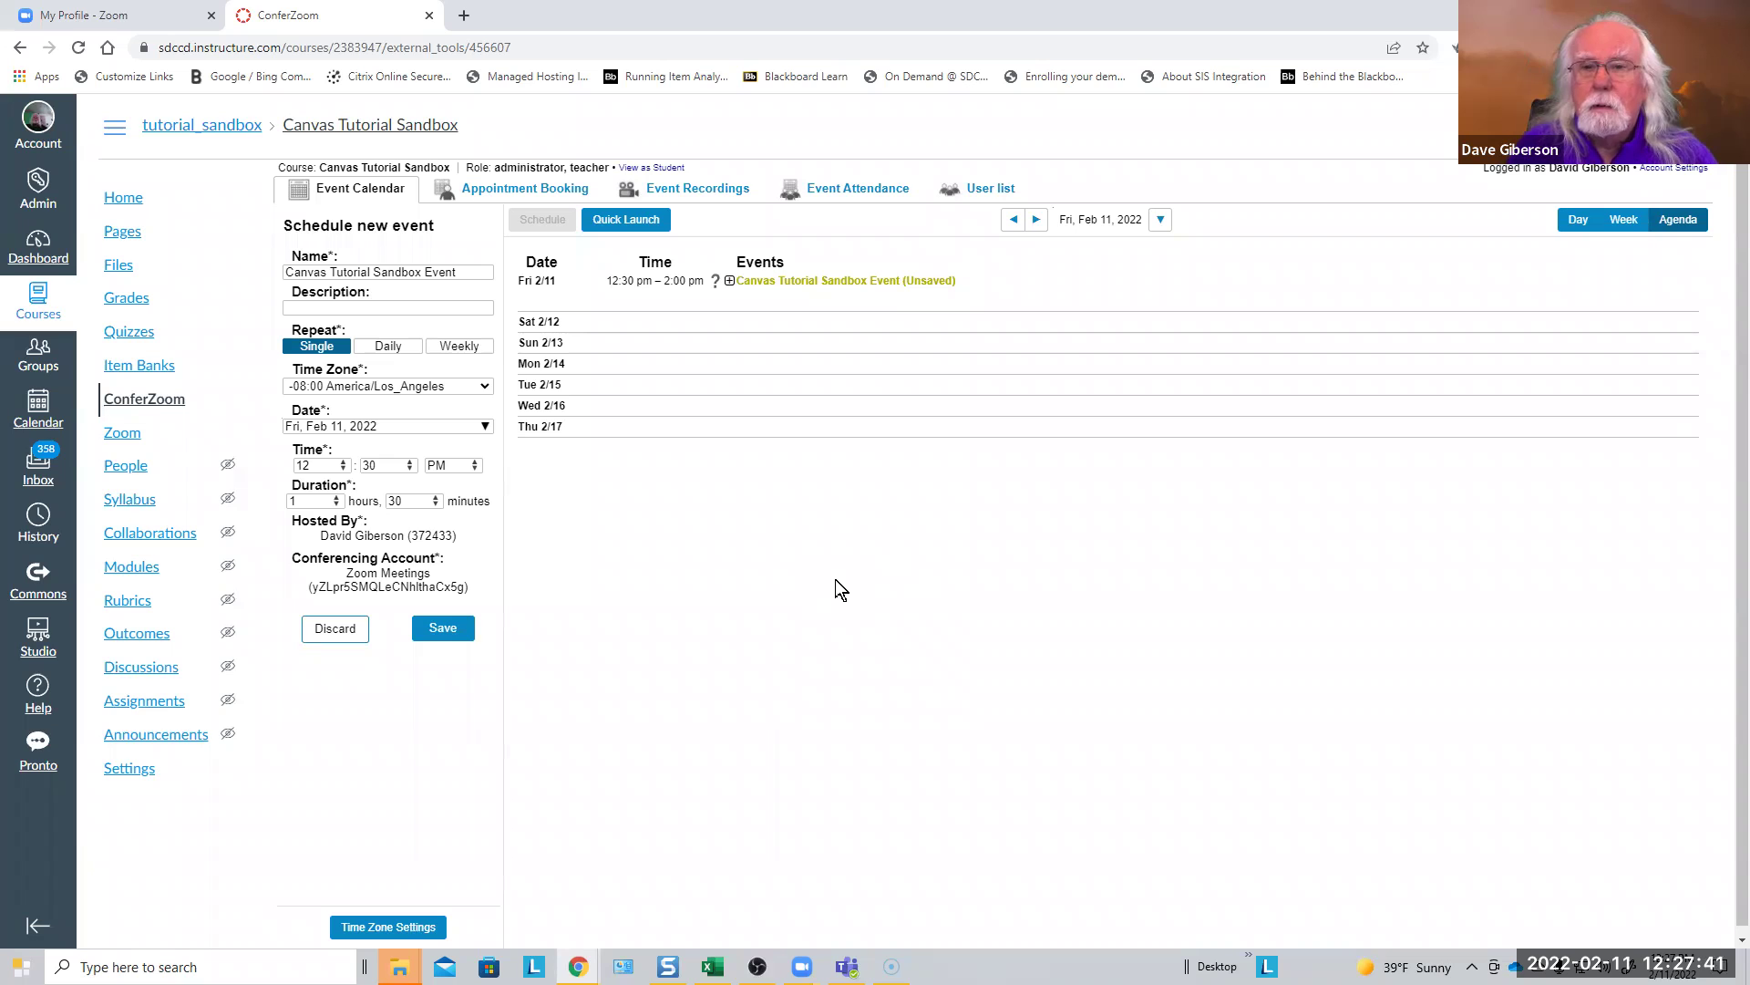
Open the Pronto chat, try its video call option in a private conversation and close the chat
{"action": "left_click", "coordinate": [38, 746]}
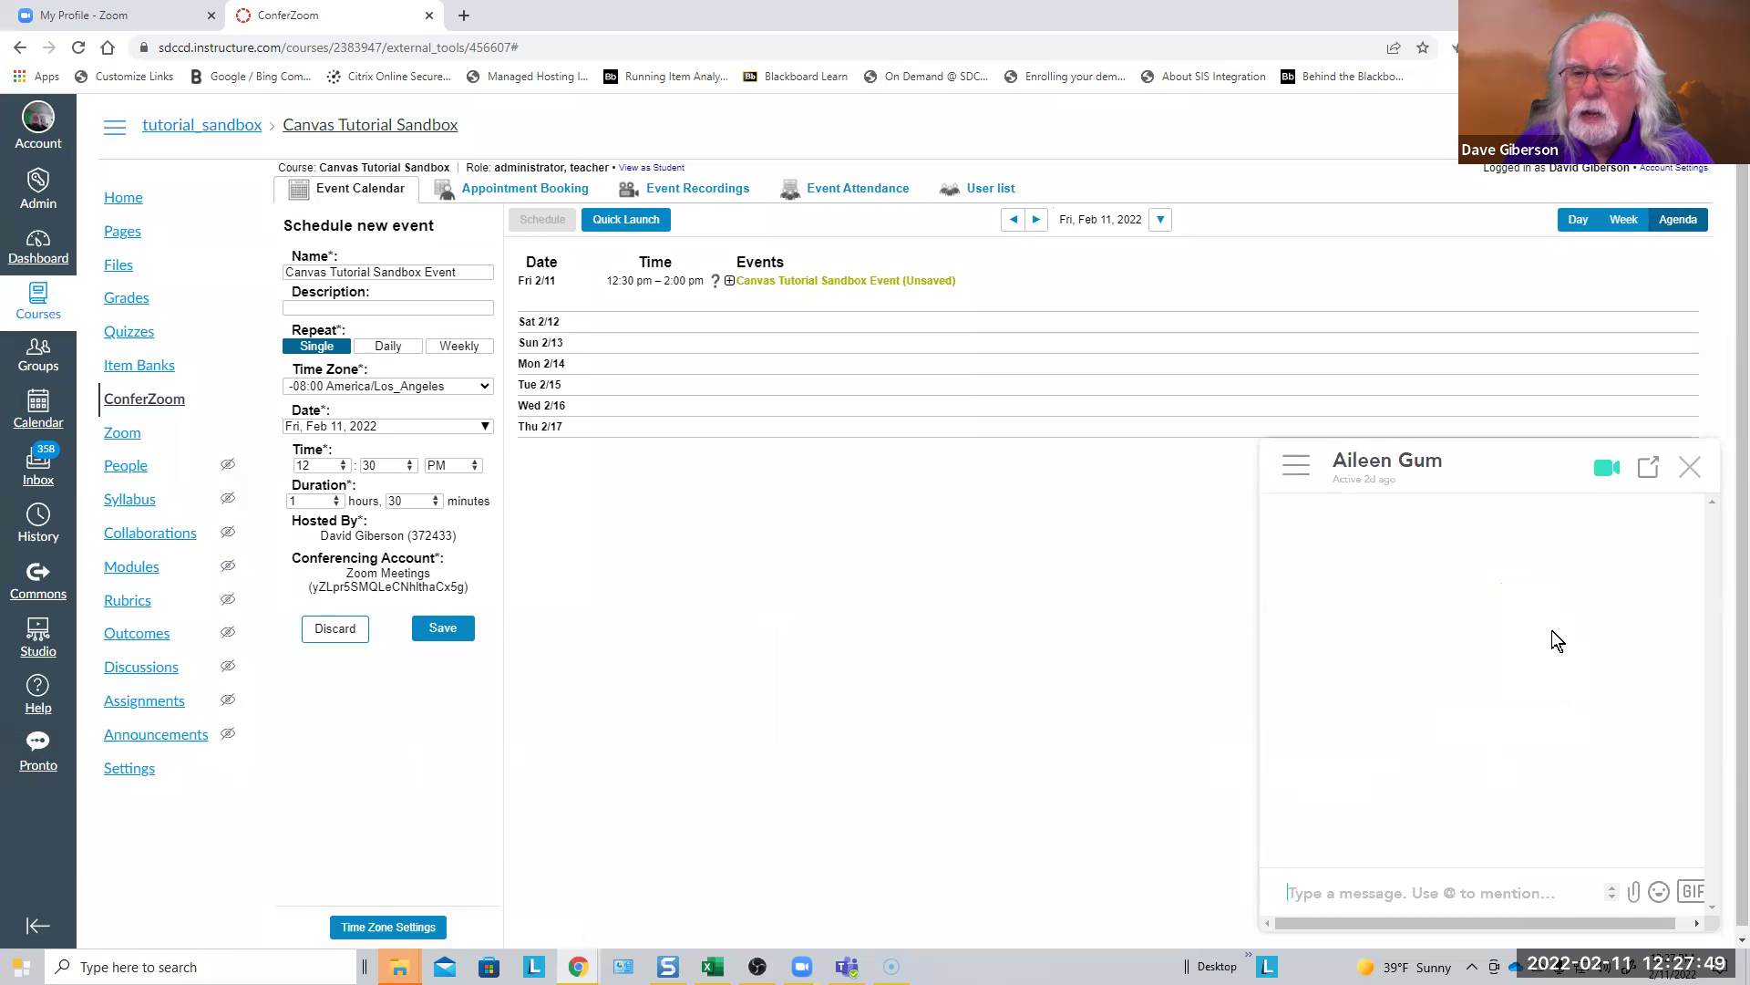
{"action": "left_click", "coordinate": [1607, 469]}
{"action": "left_click", "coordinate": [1635, 554]}
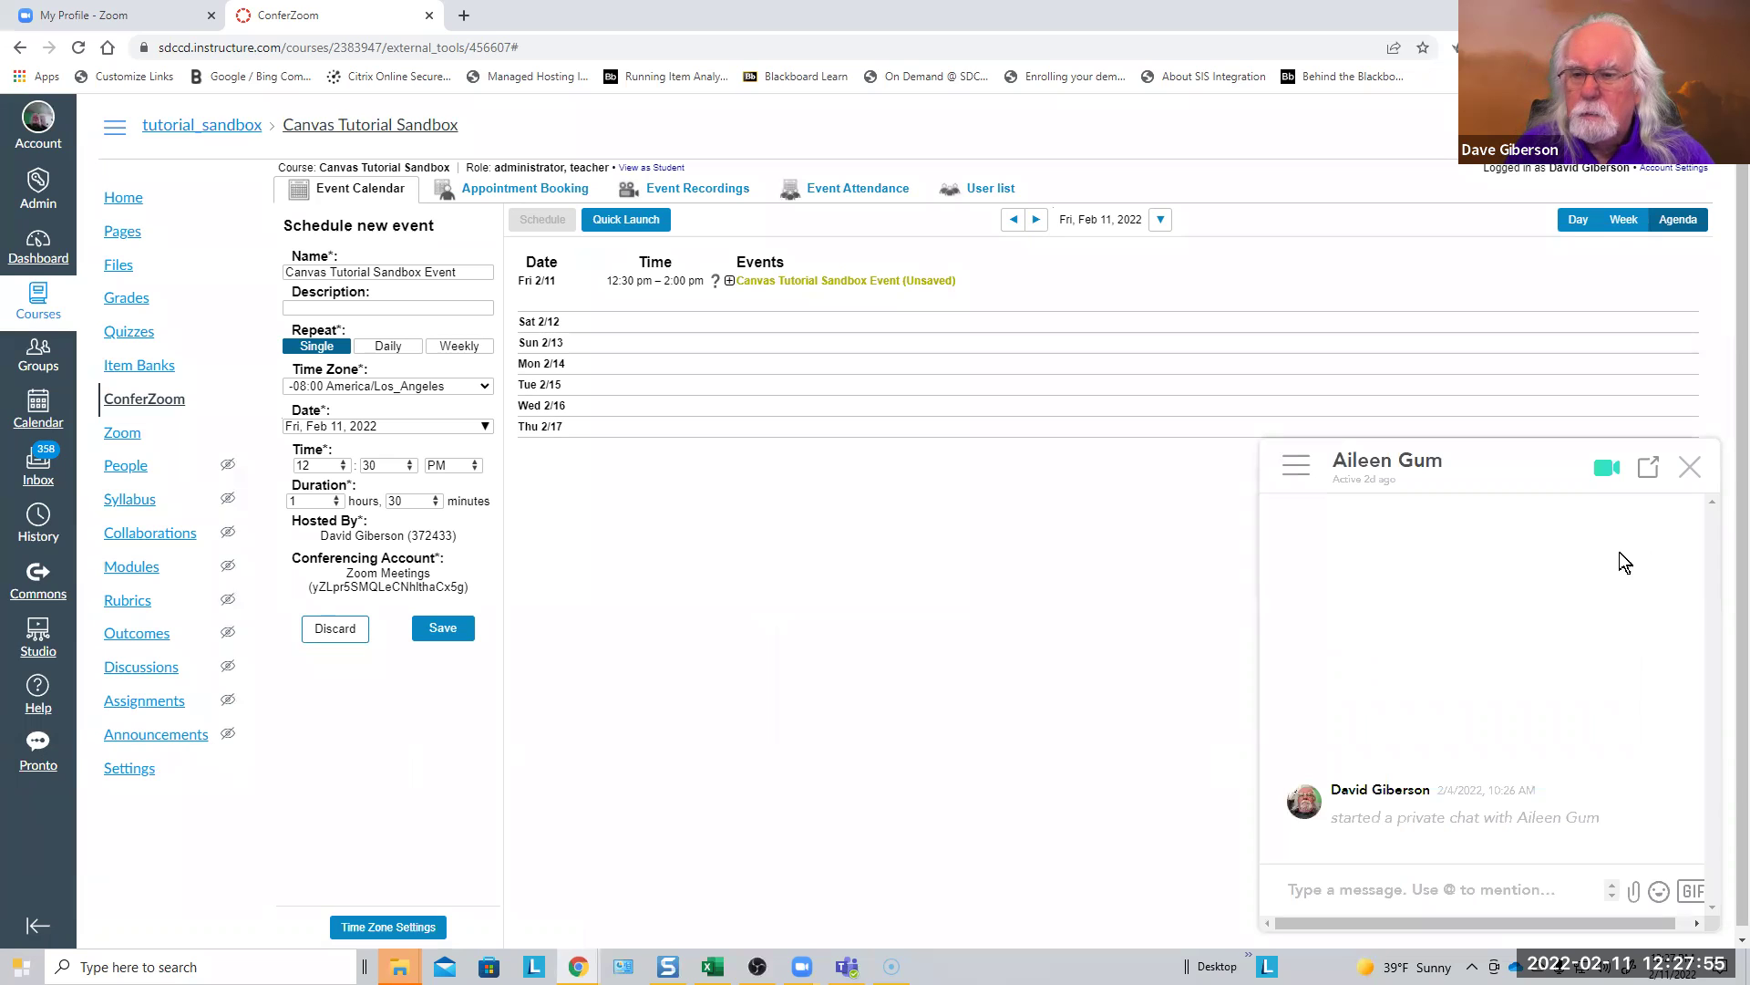
{"action": "left_click", "coordinate": [1691, 470]}
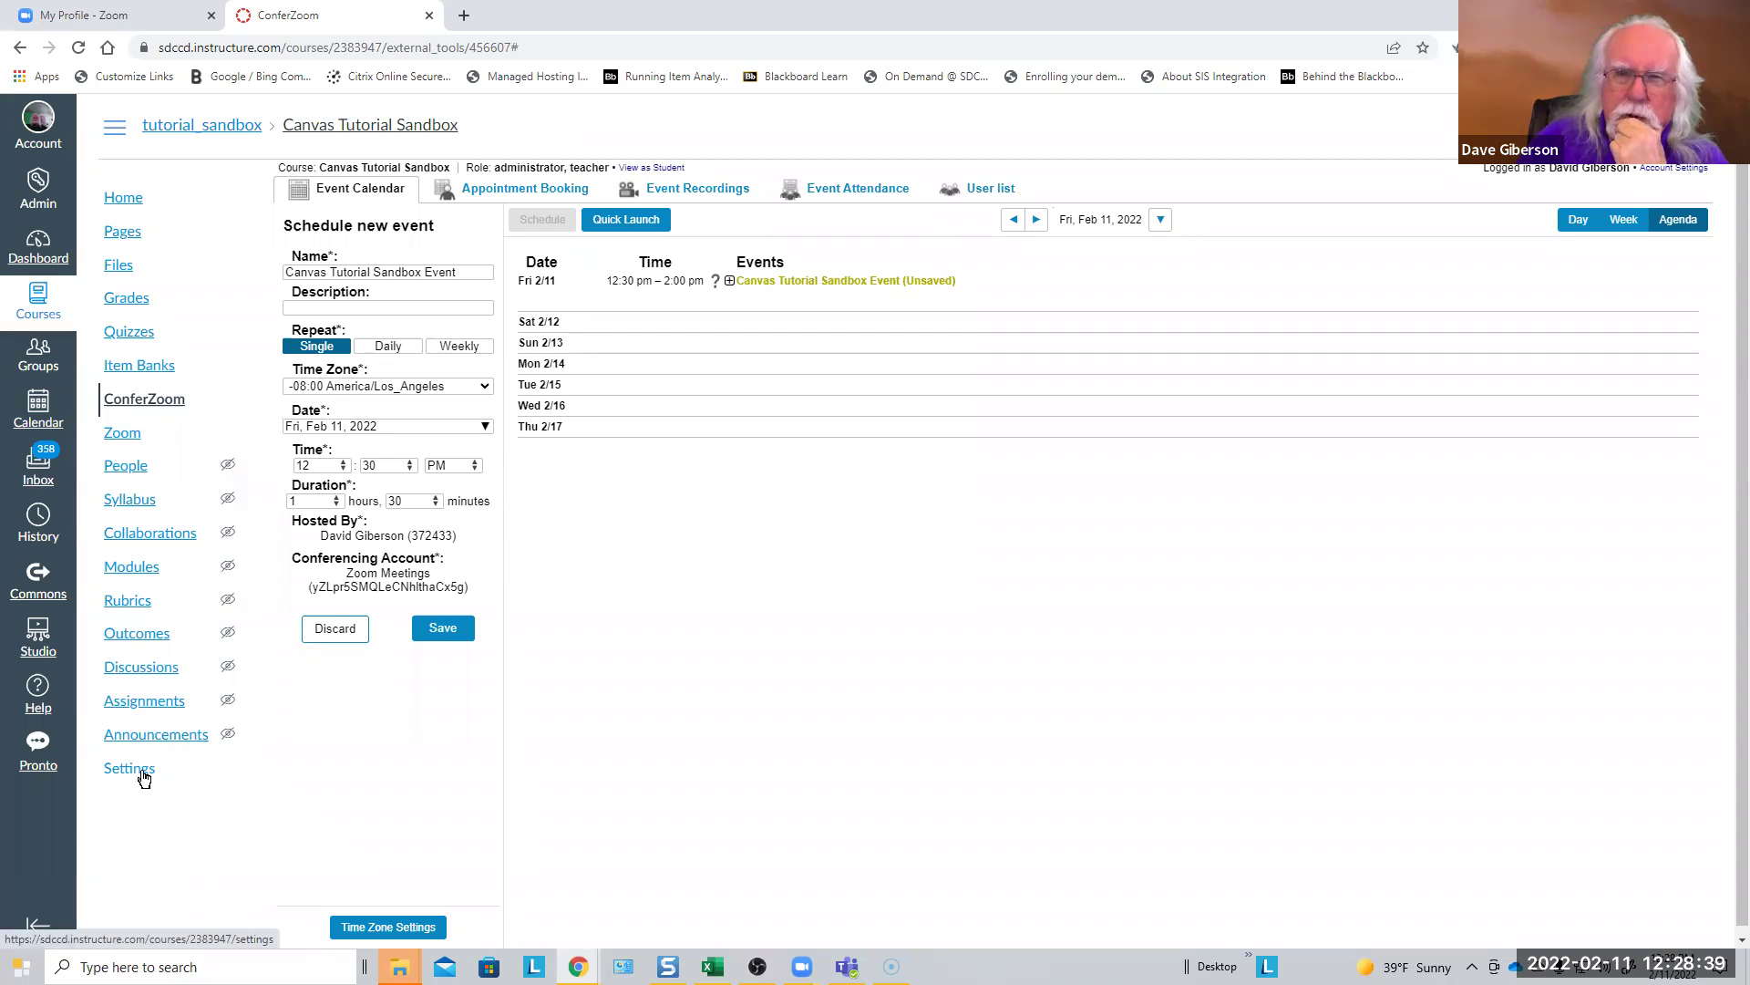
Open the course's Zoom link in a new tab, decline launching Zoom Meetings, and return to the Canvas course
{"action": "left_click", "coordinate": [124, 434]}
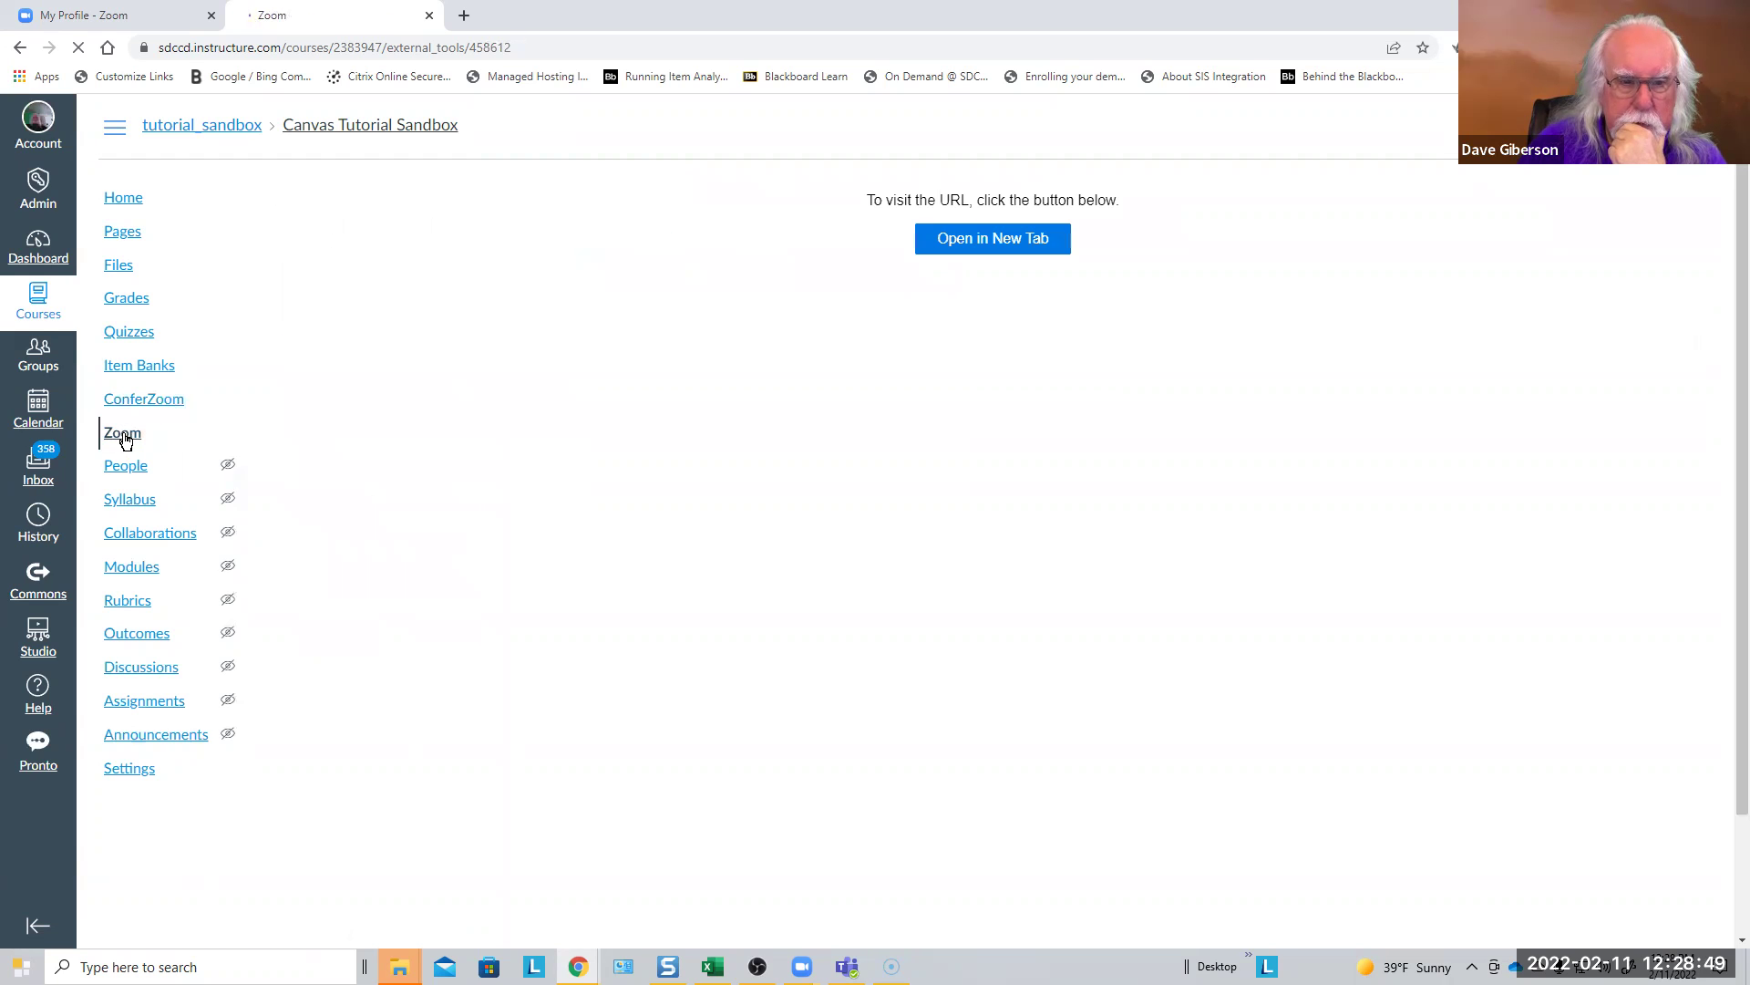
{"action": "left_click", "coordinate": [984, 242]}
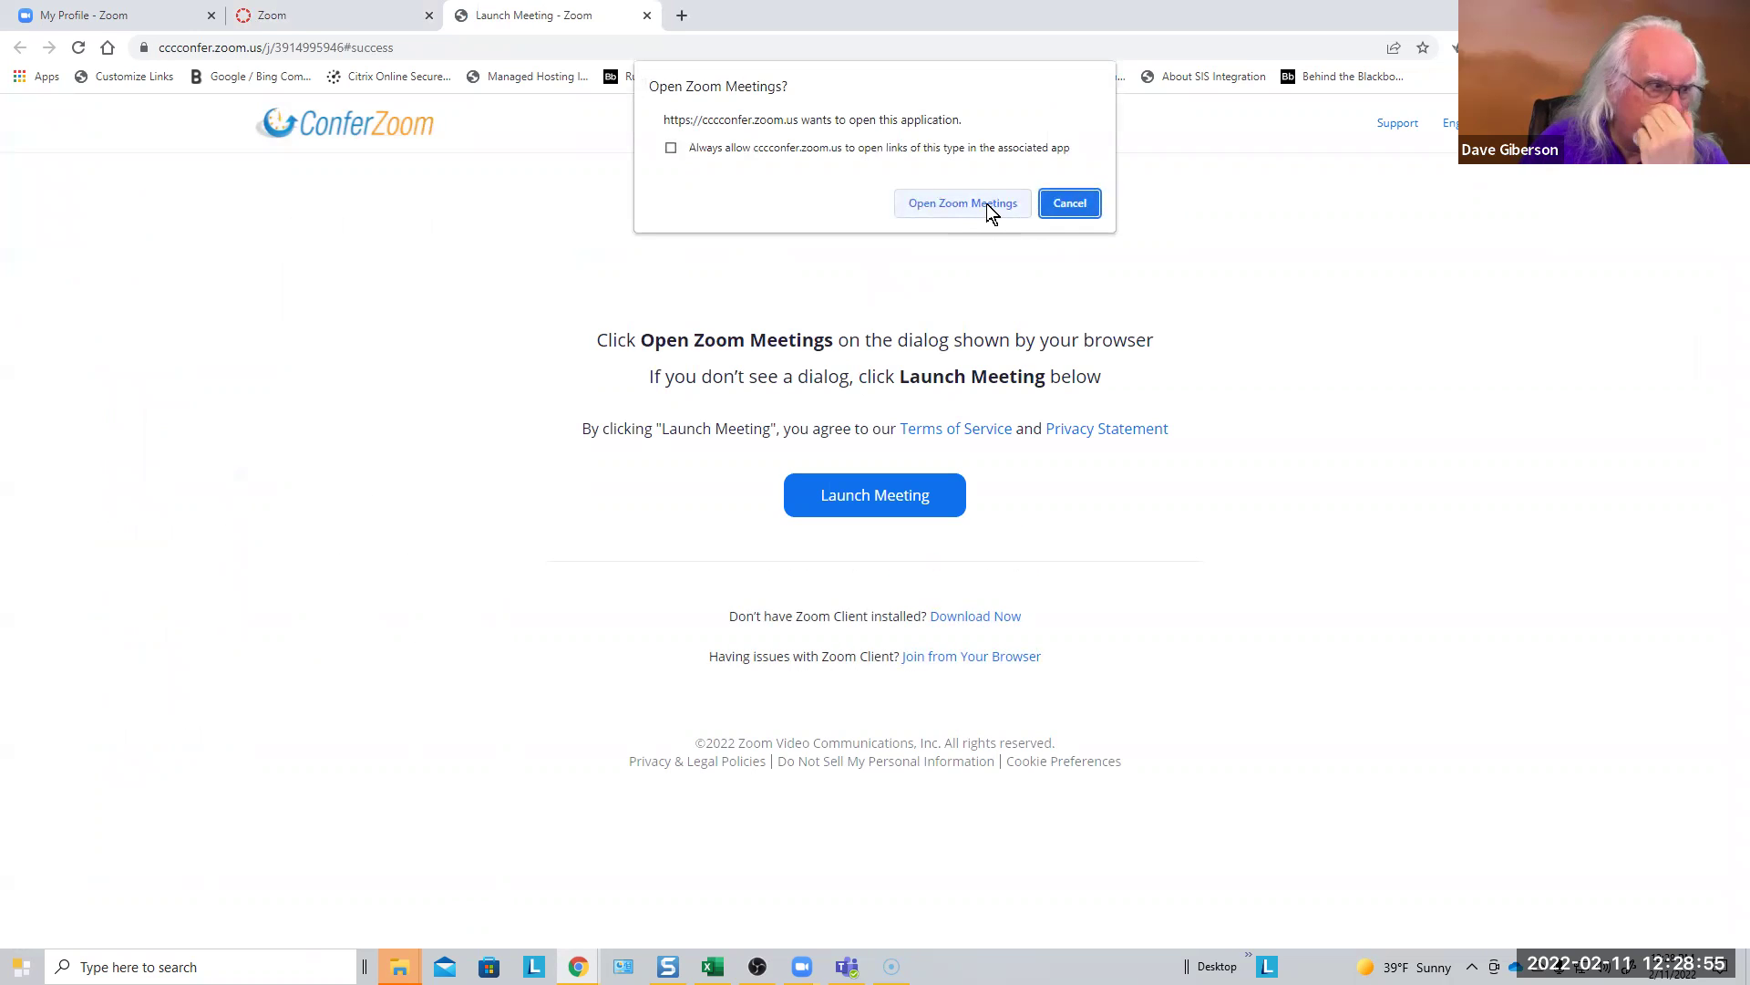
{"action": "left_click", "coordinate": [1071, 204]}
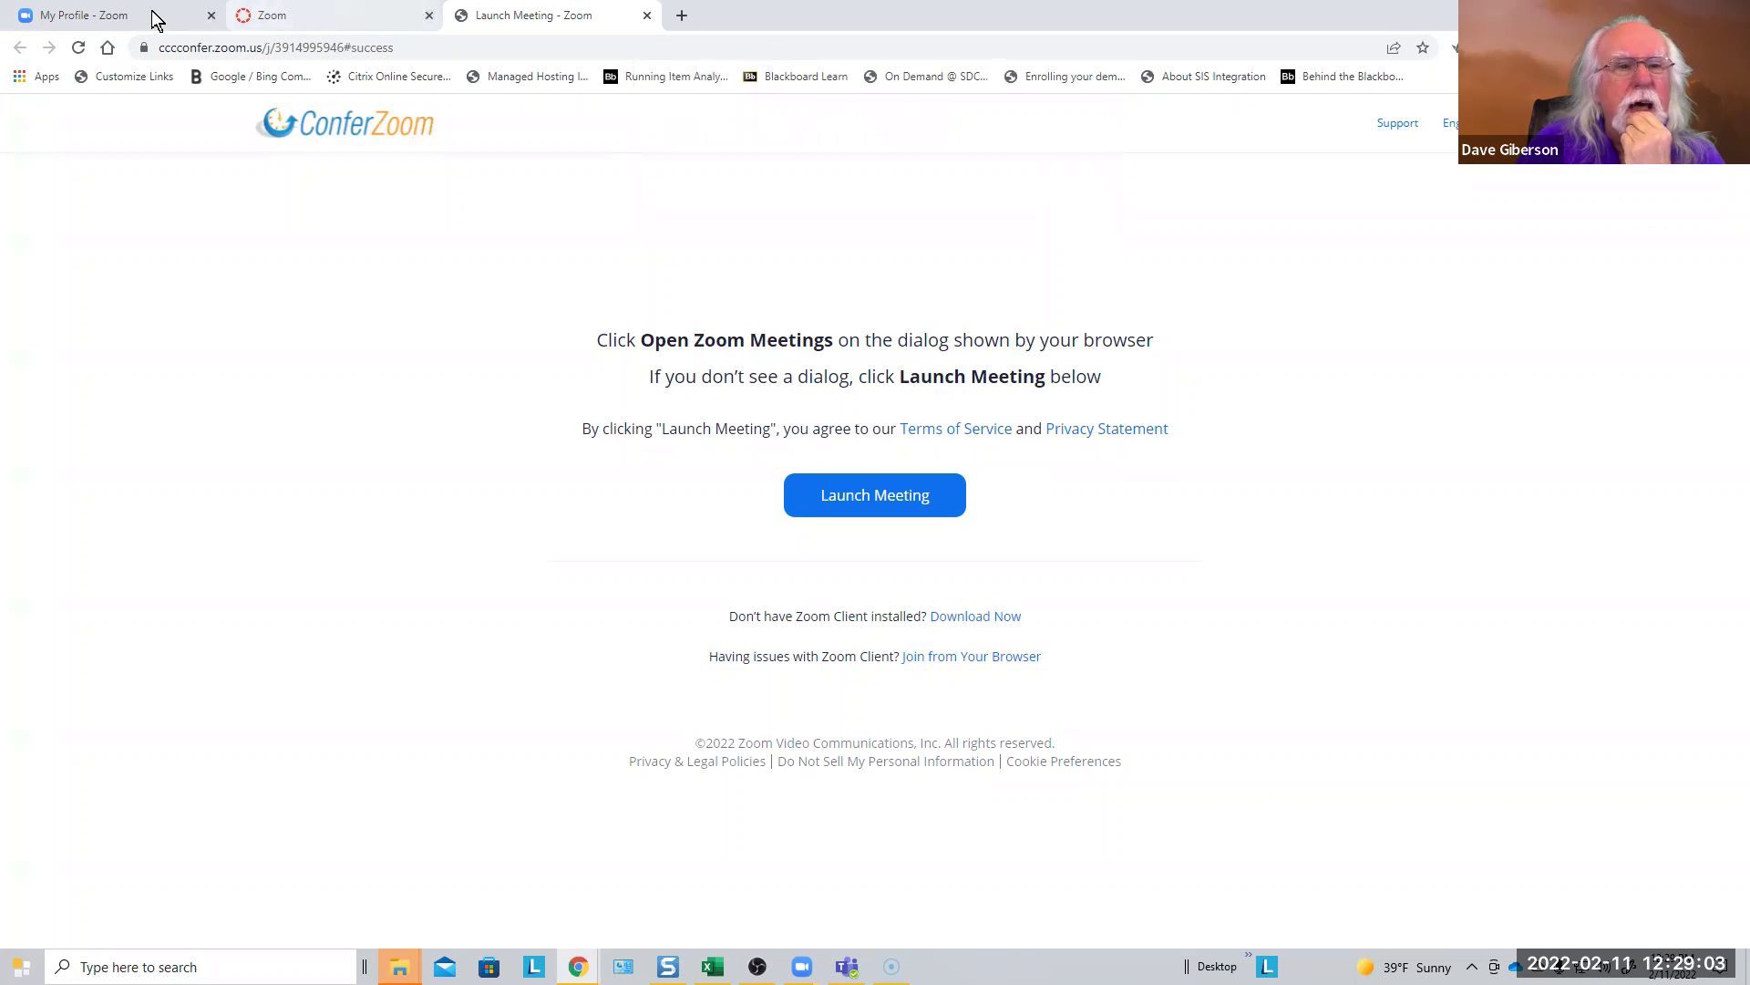
{"action": "left_click", "coordinate": [105, 15]}
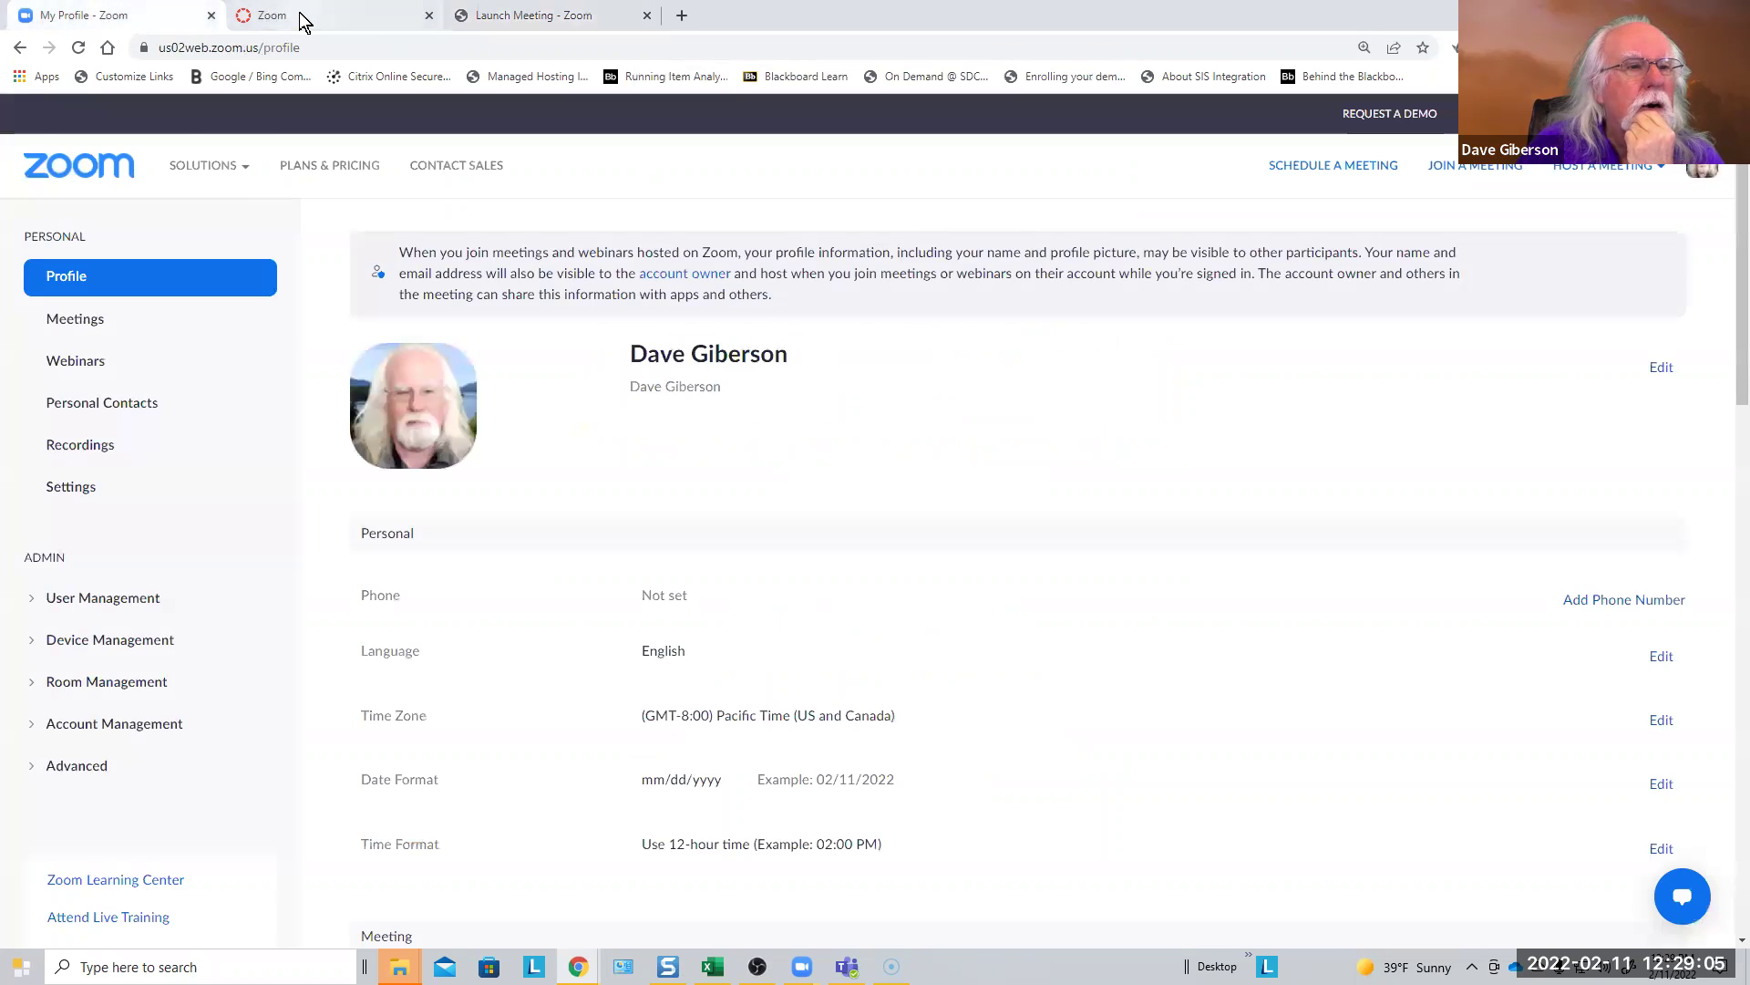
{"action": "left_click", "coordinate": [302, 18]}
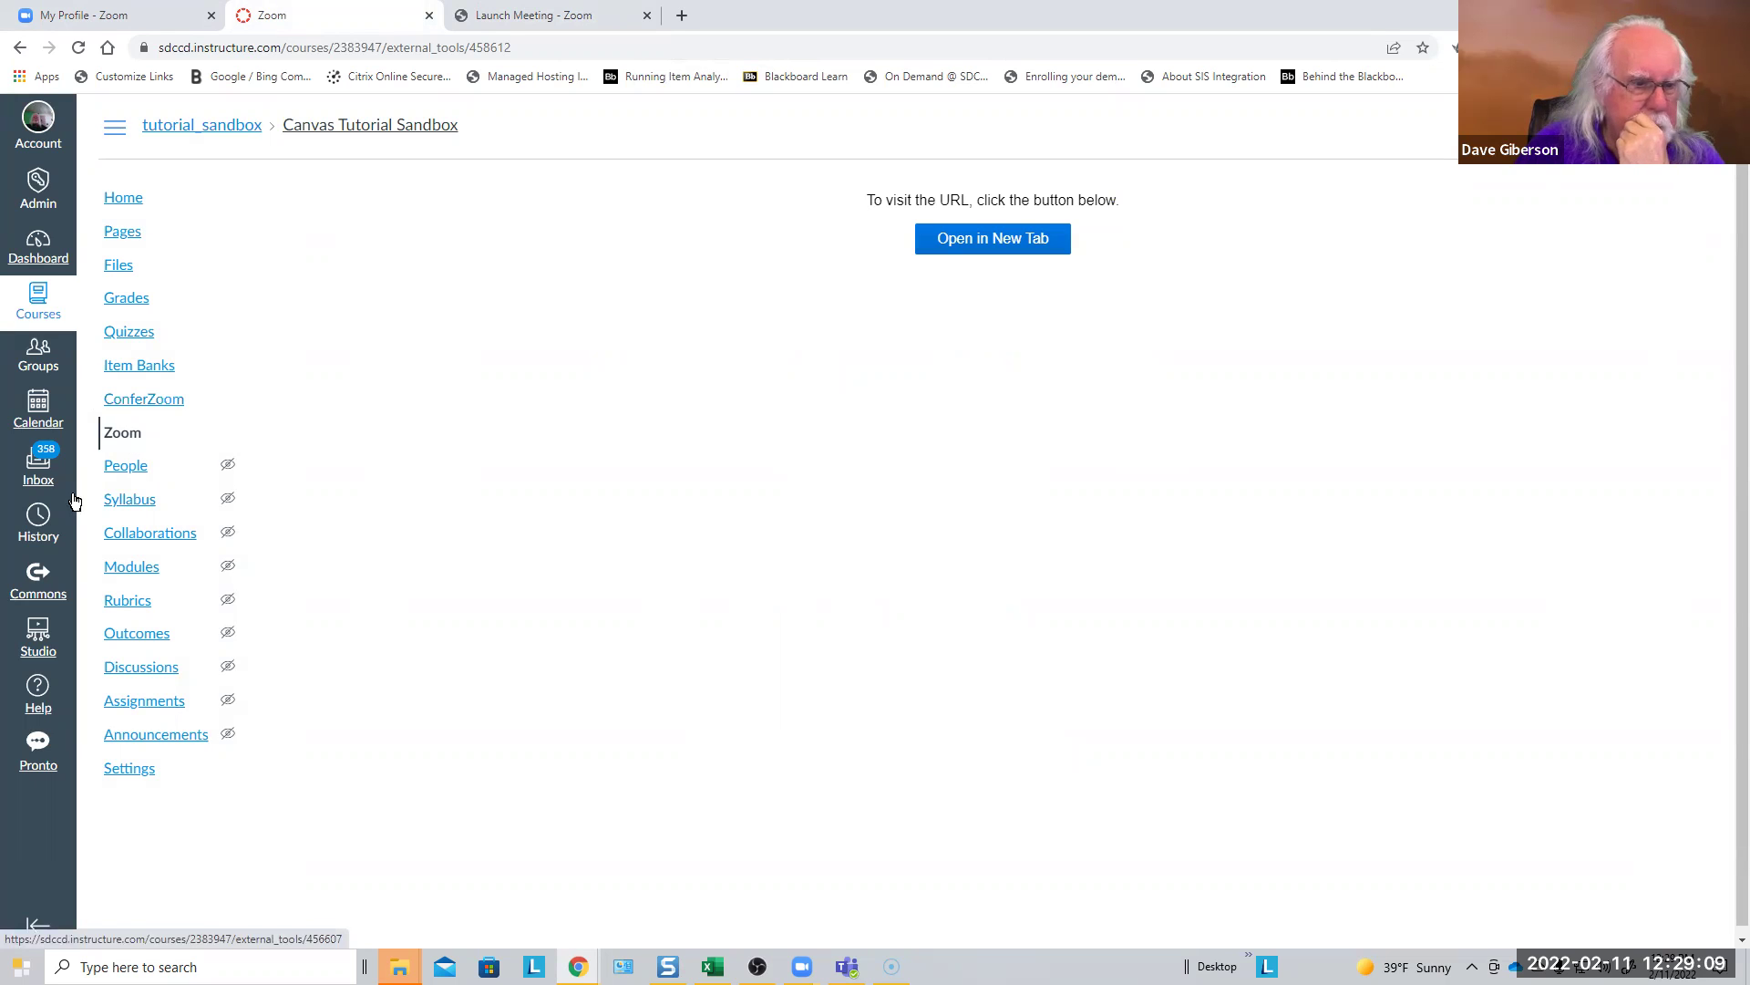
Find the Redirect Tool among the course's installed external apps and open the form for adding it
{"action": "left_click", "coordinate": [140, 771]}
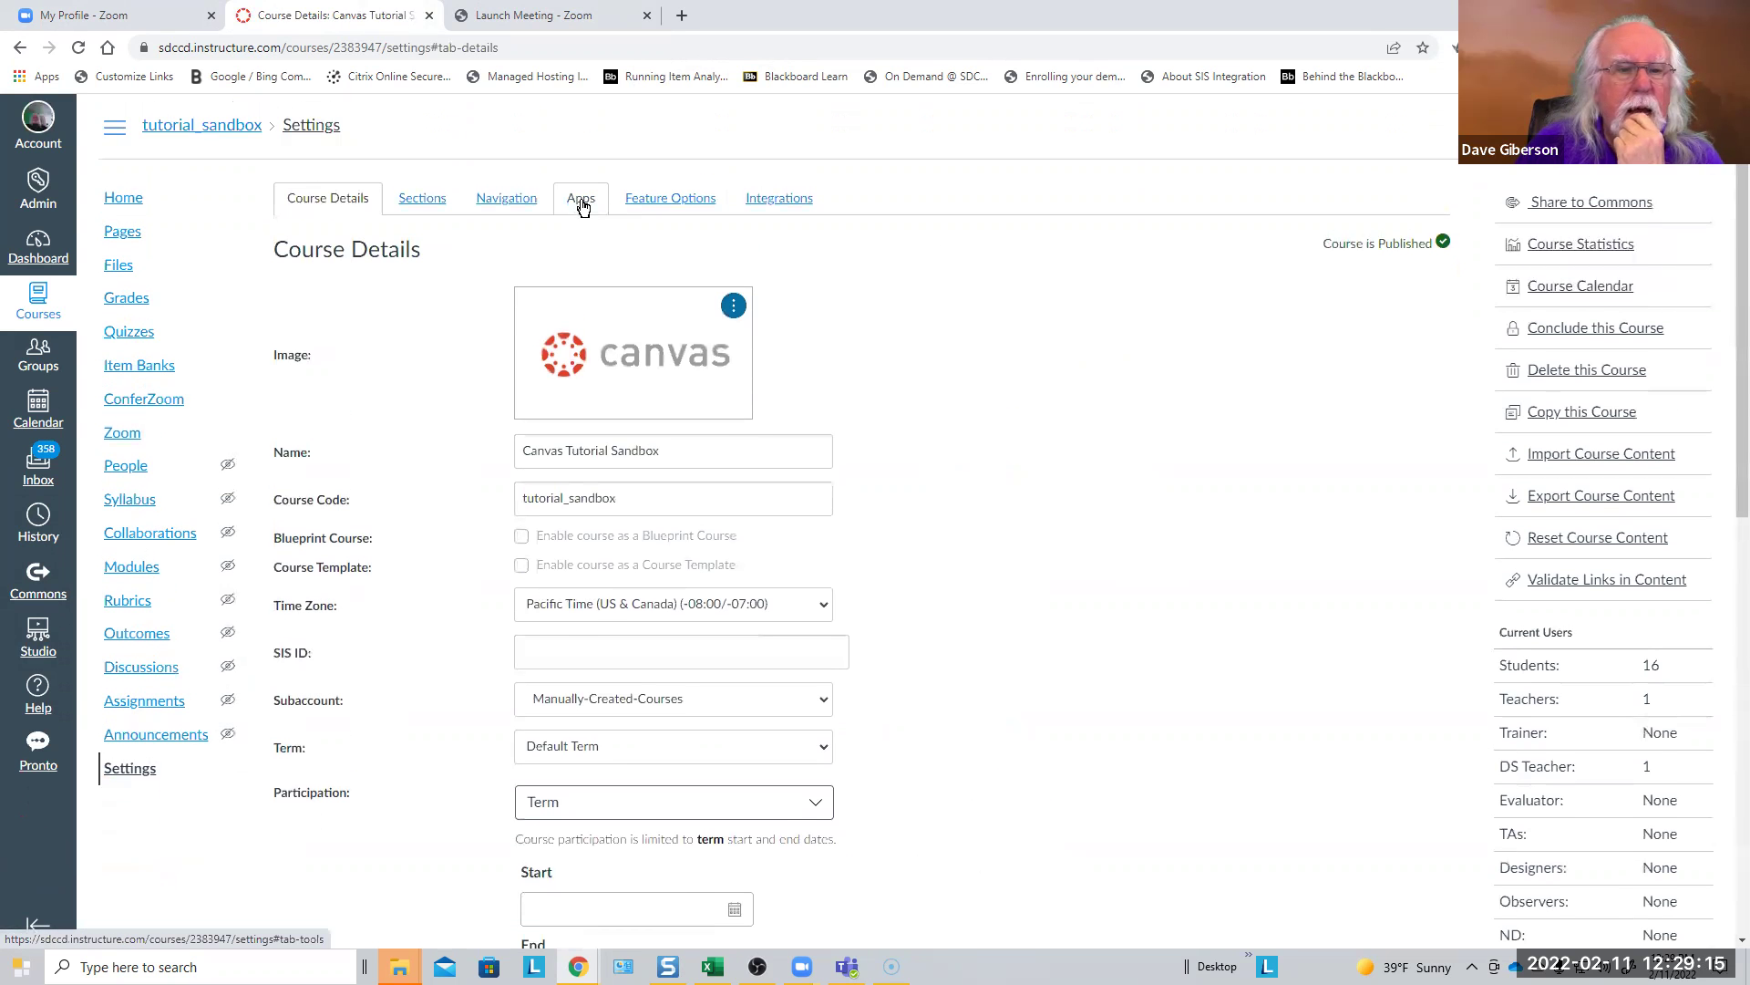
{"action": "left_click", "coordinate": [582, 200]}
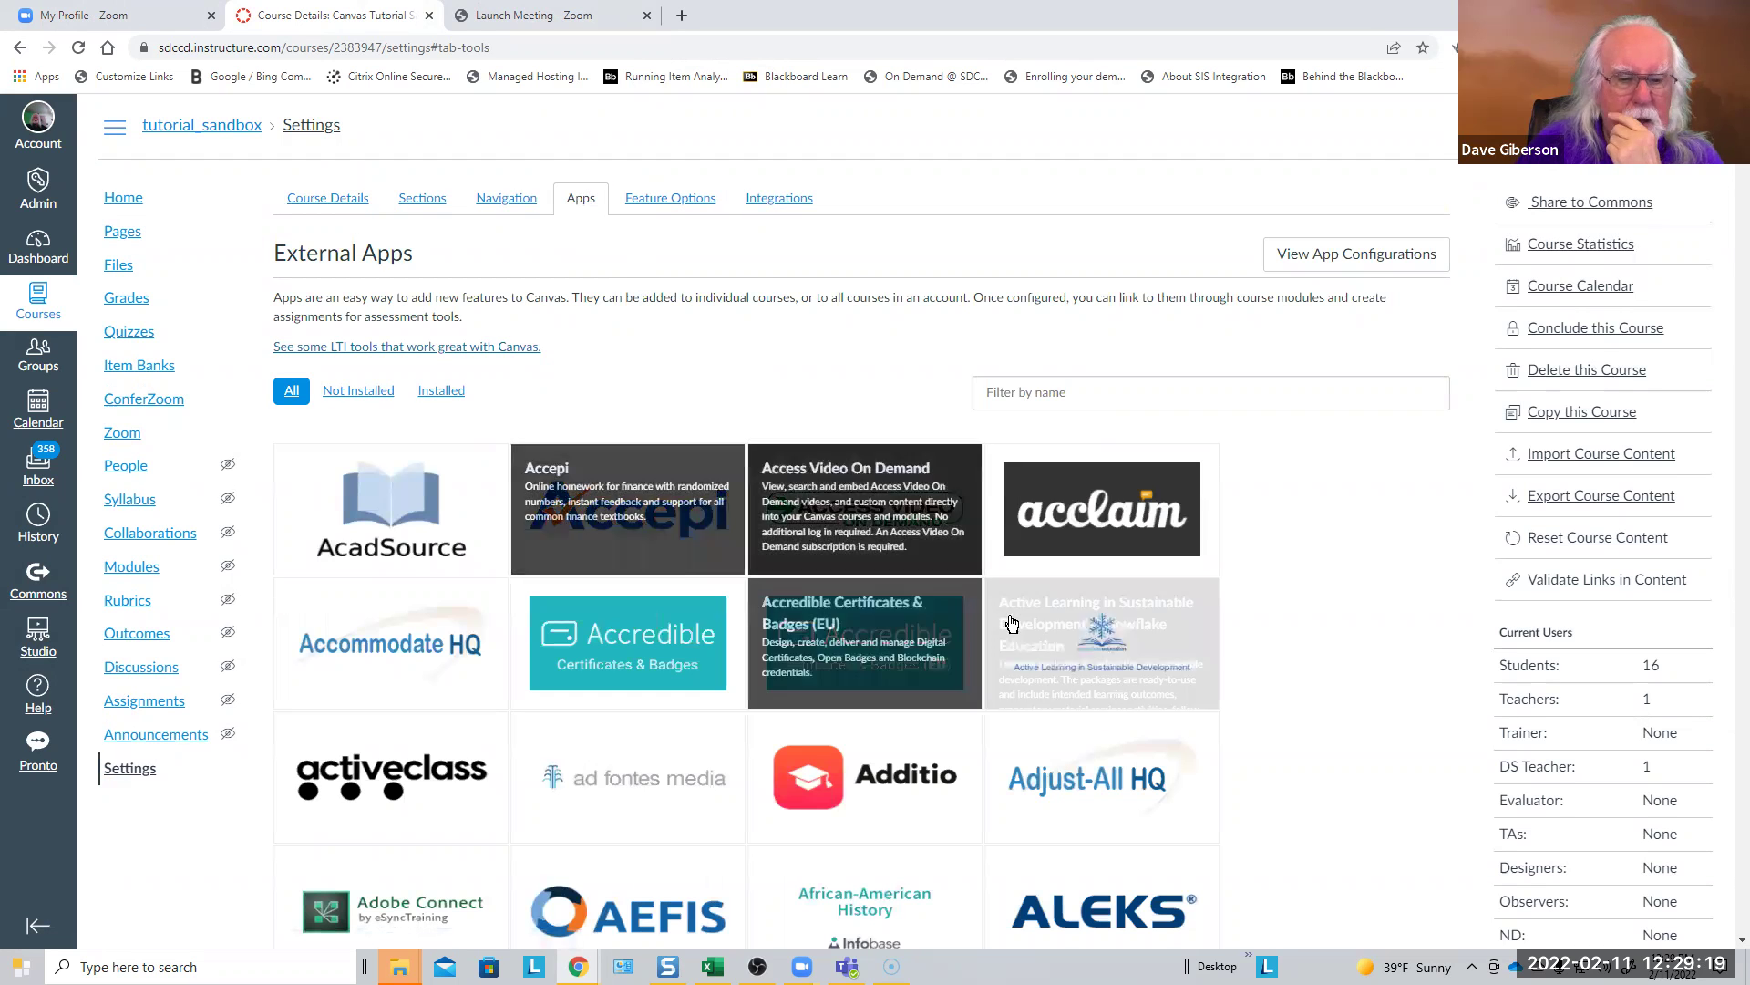
{"action": "left_click", "coordinate": [441, 392]}
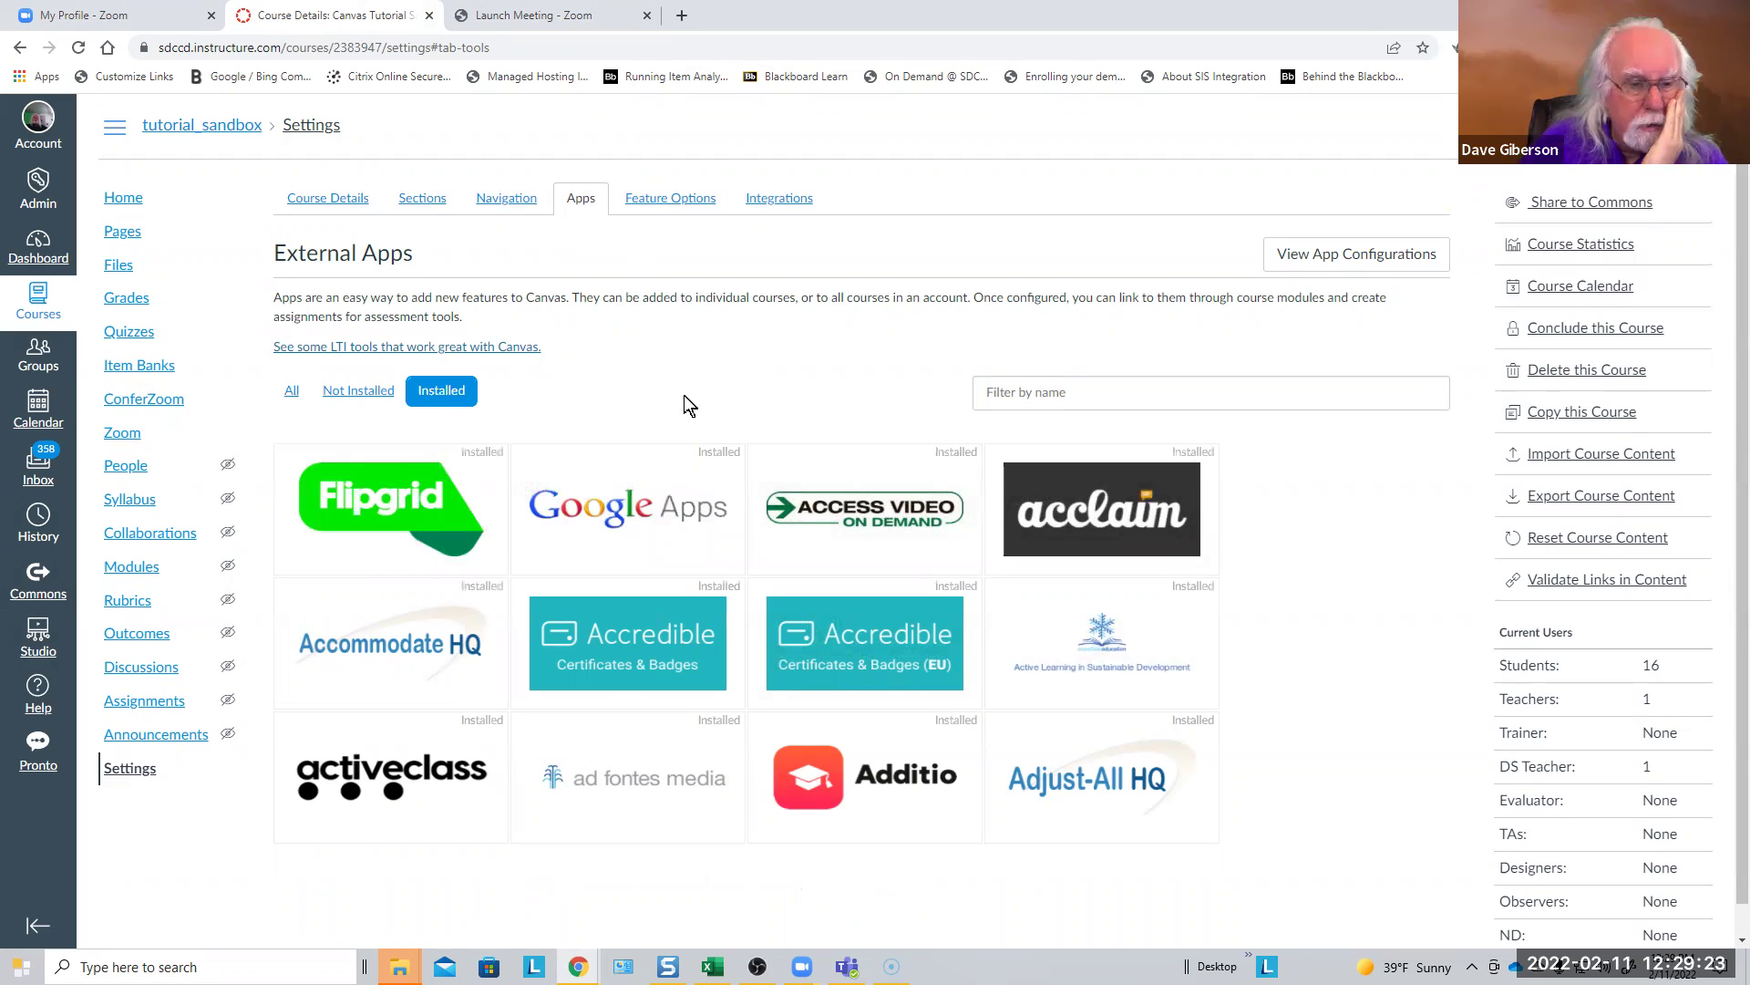
{"action": "scroll", "coordinate": [1322, 552], "scroll_direction": "down", "scroll_amount": 1}
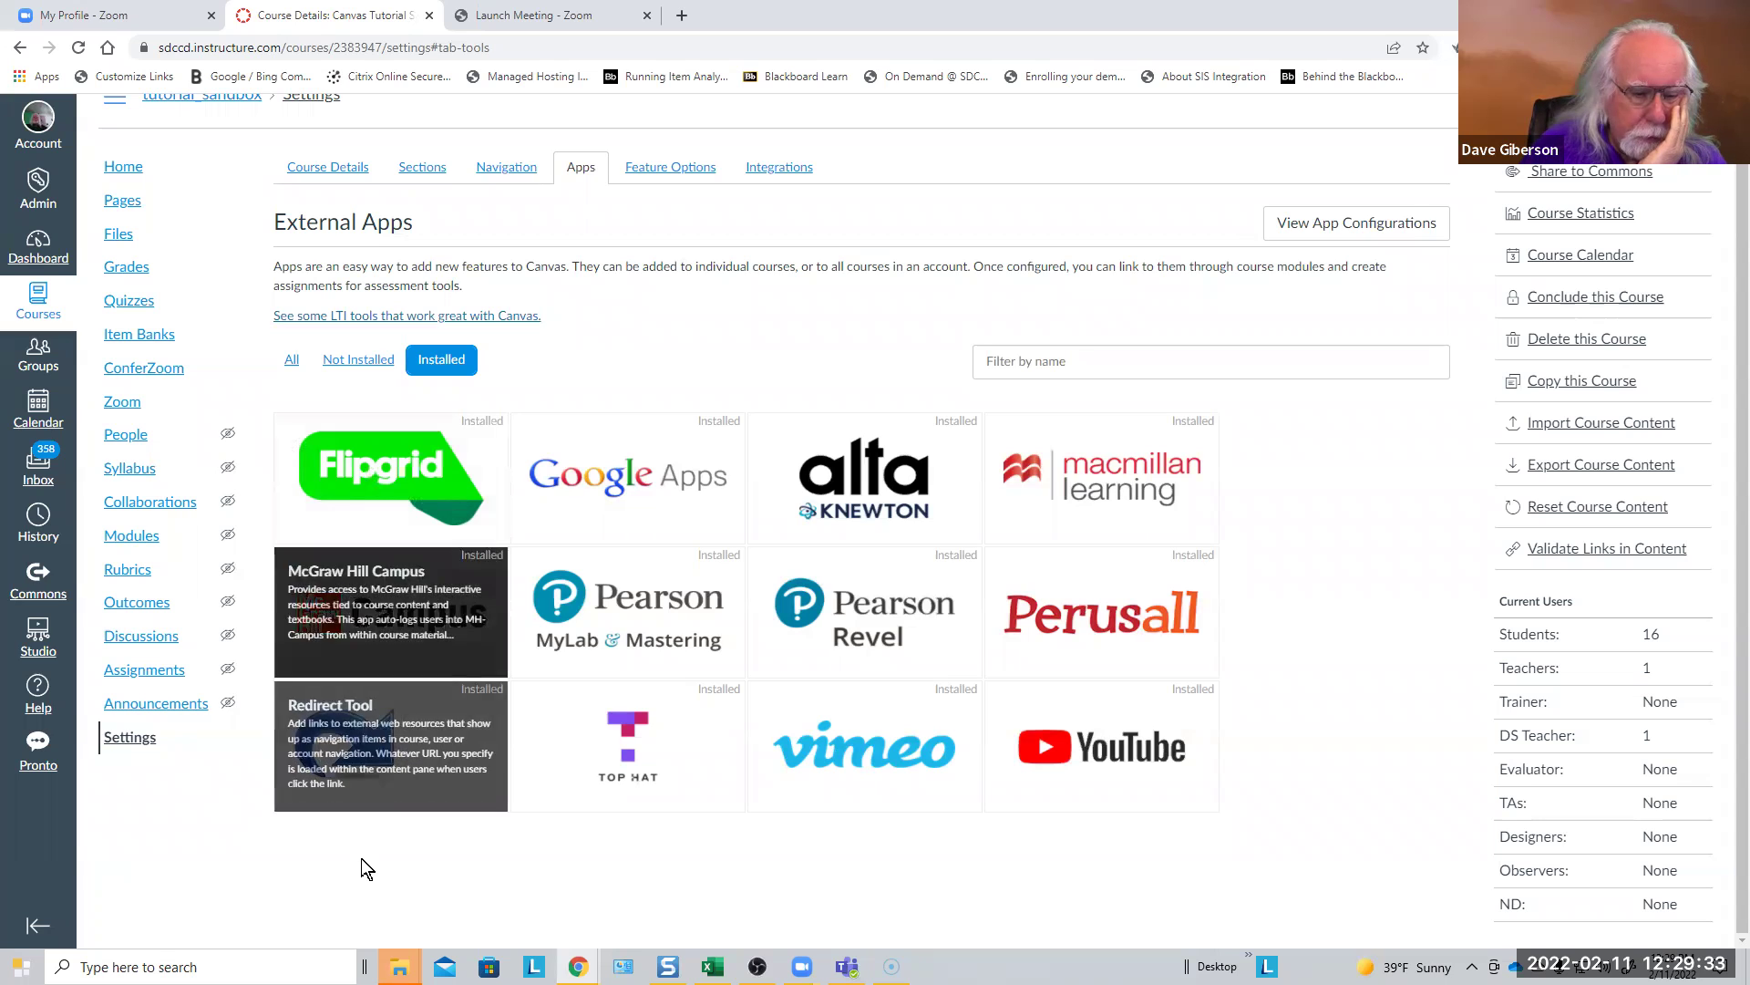
{"action": "left_click", "coordinate": [370, 739]}
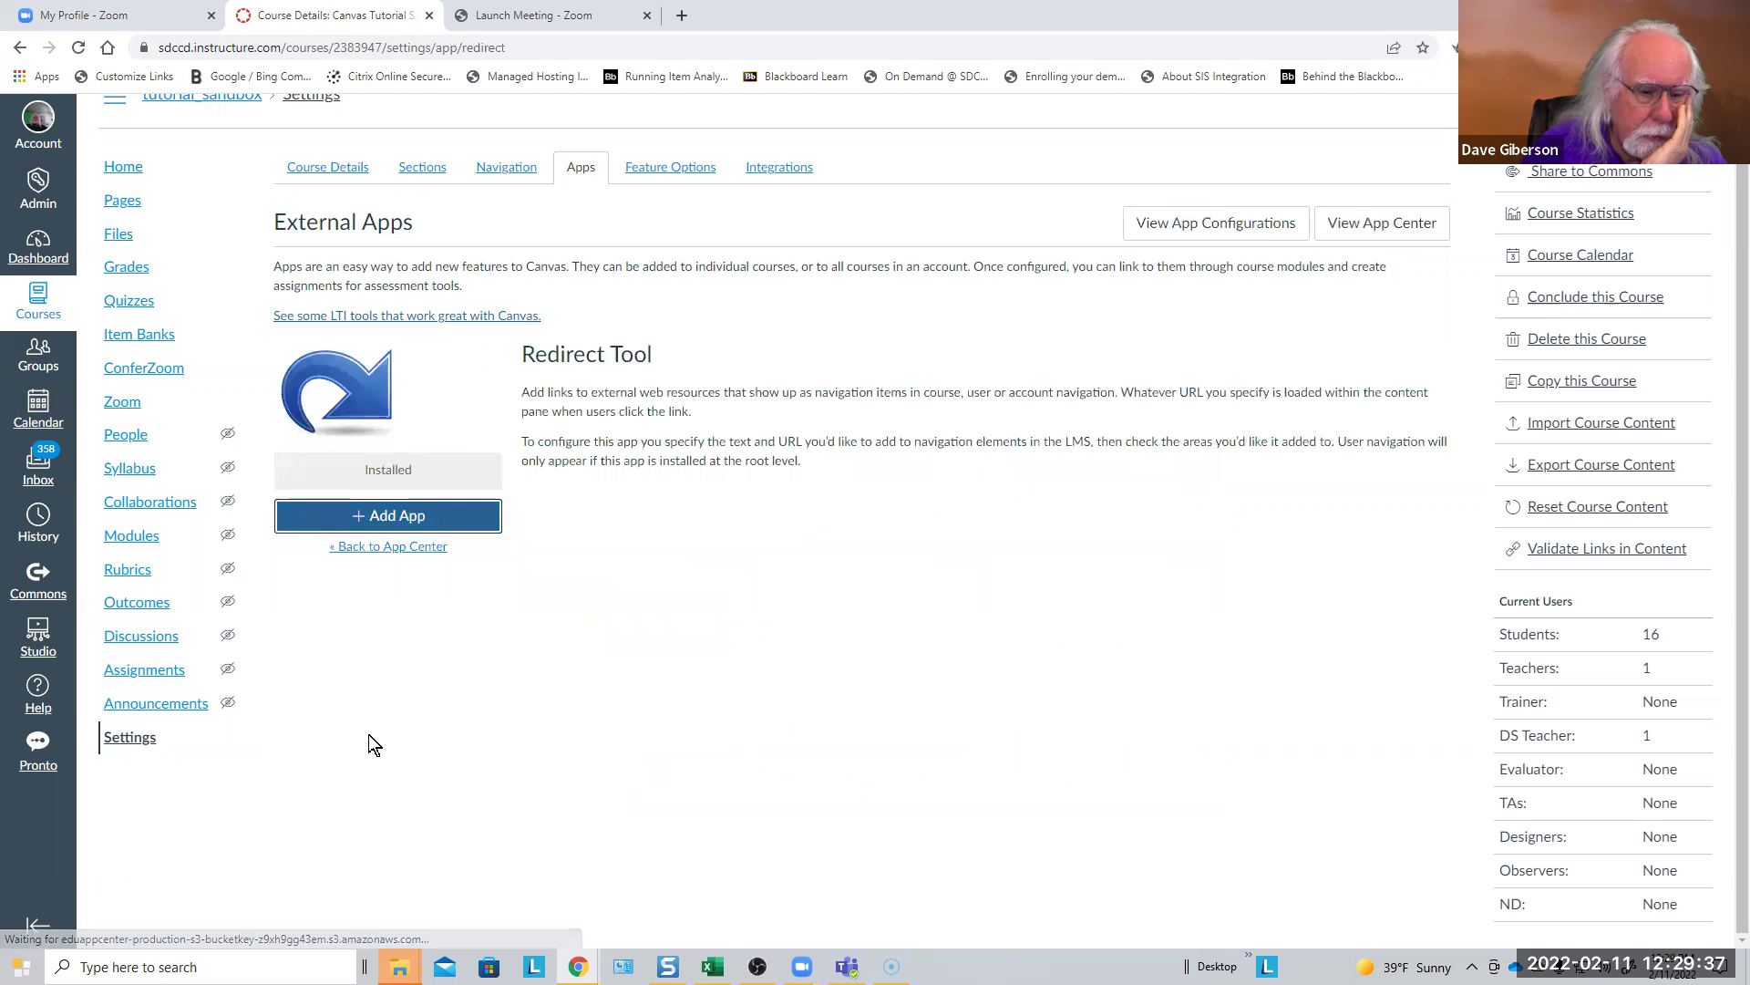
{"action": "left_click", "coordinate": [411, 516]}
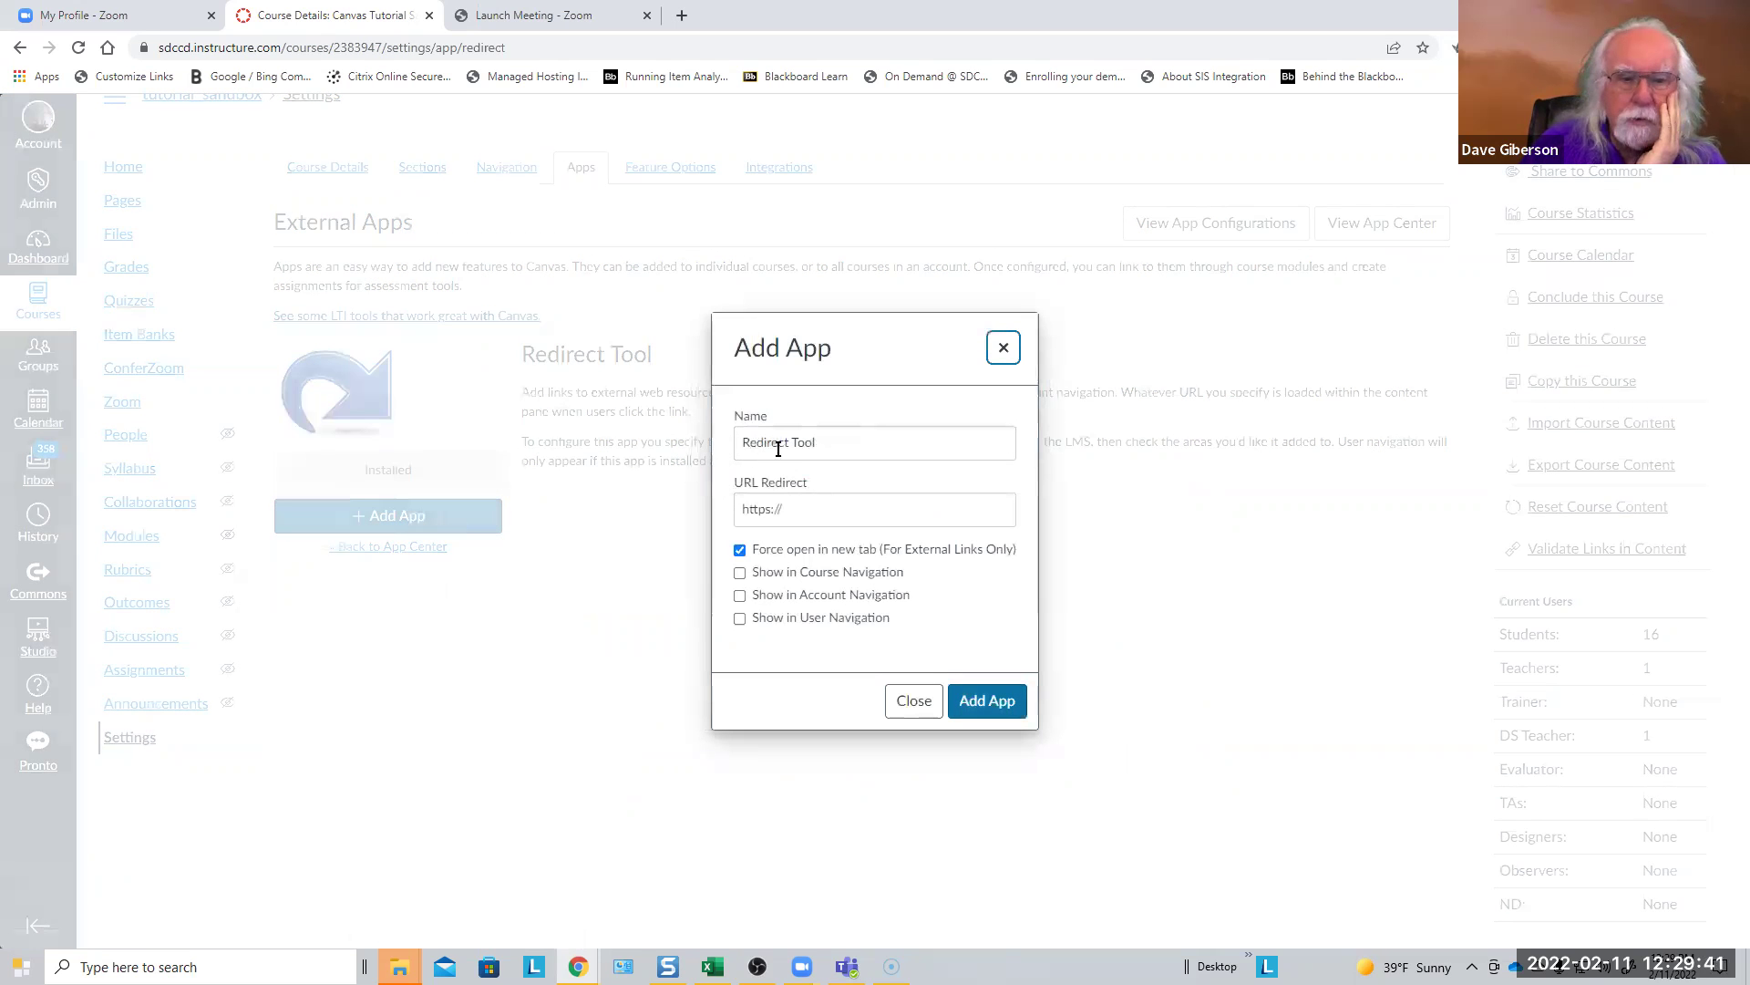
Name the new redirect app My Zoom Room
{"action": "left_click_drag", "start_coordinate": [816, 441], "coordinate": [722, 441]}
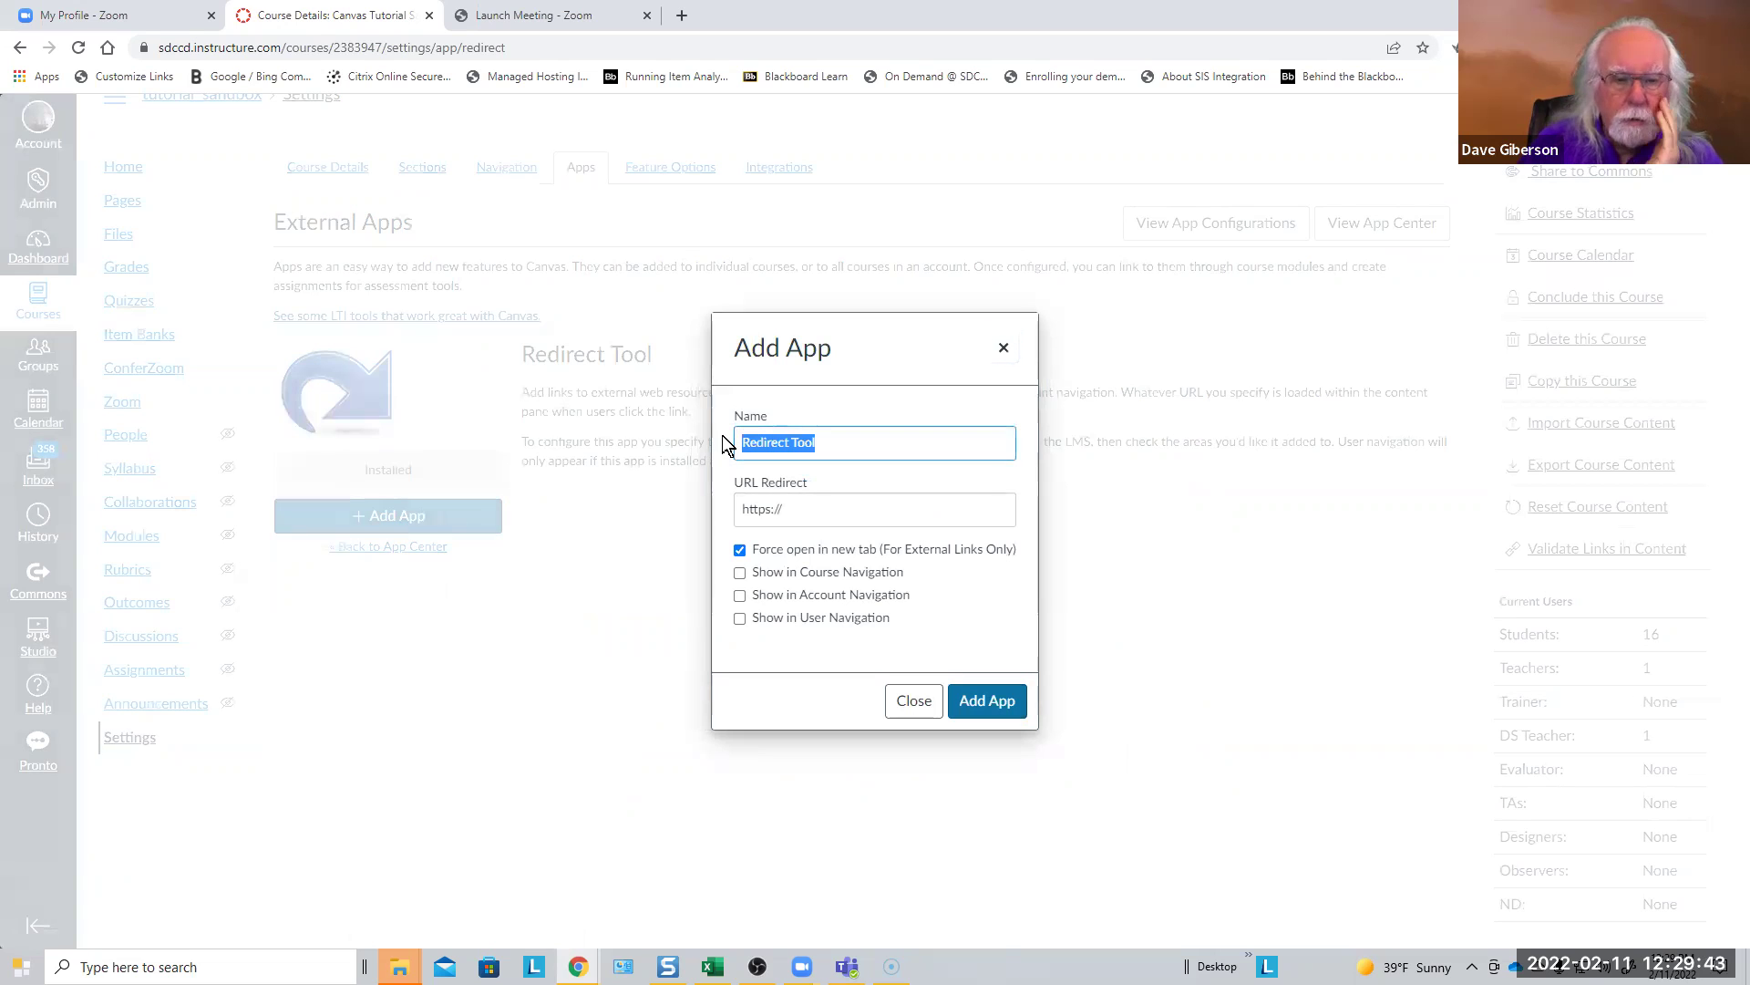
{"action": "type", "text": "My "}
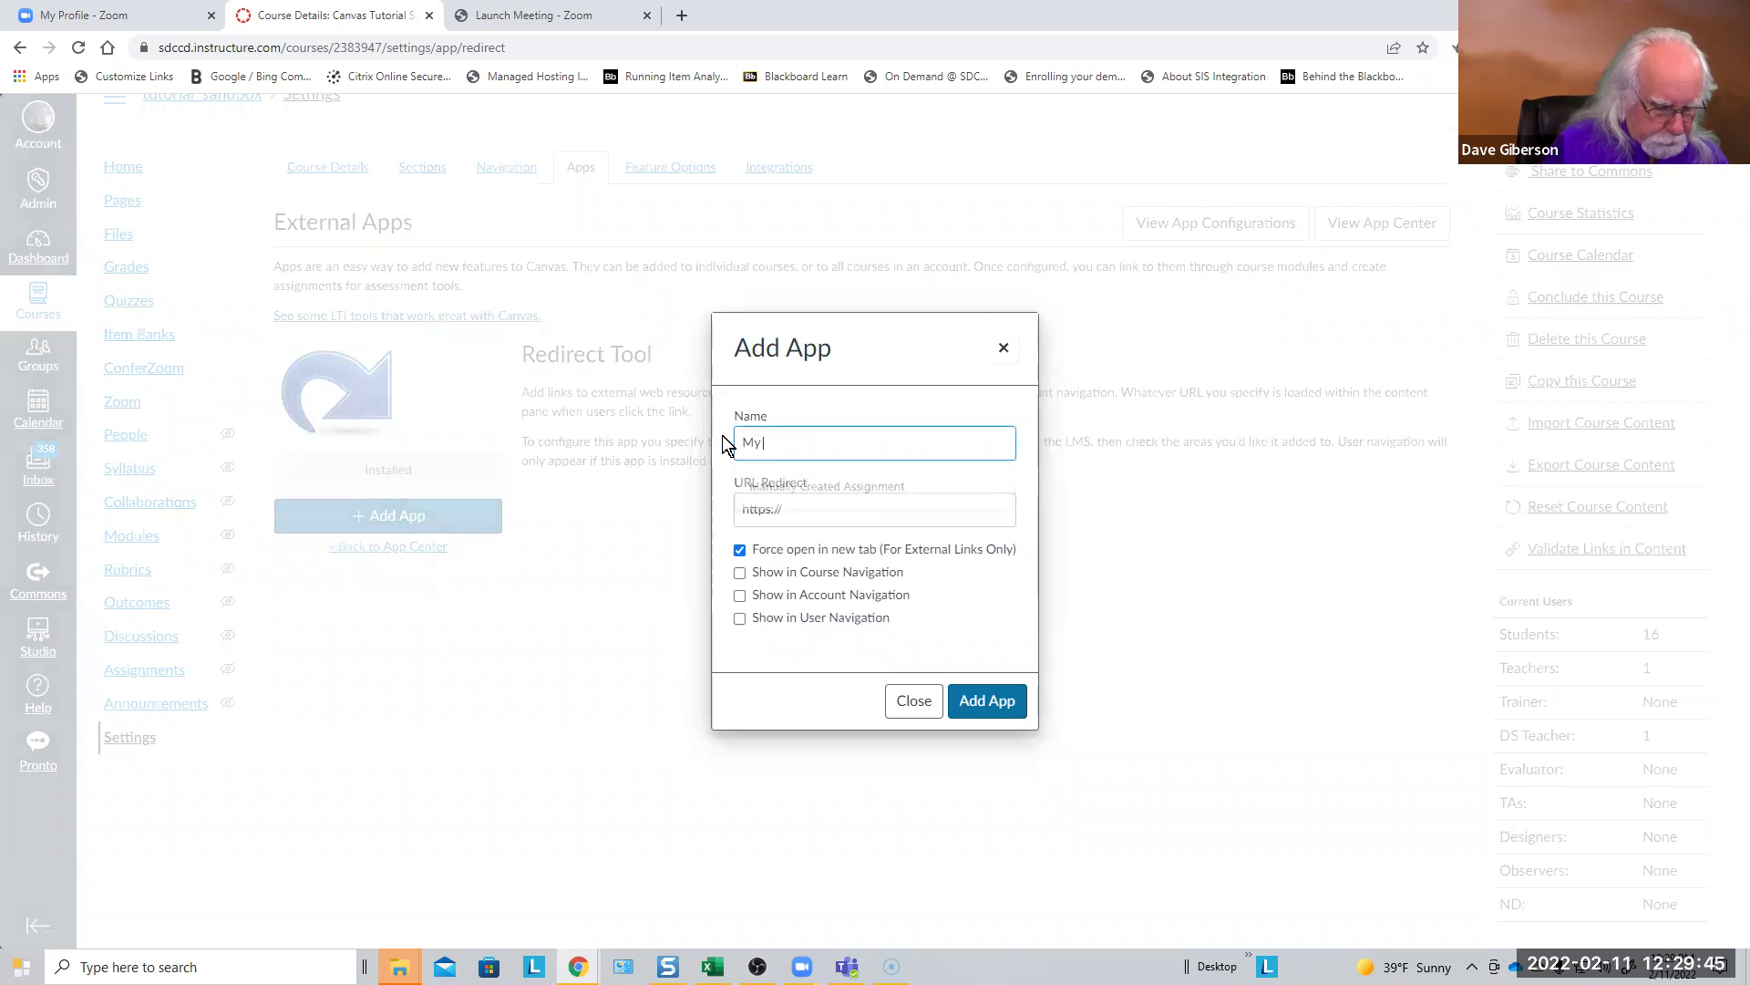
{"action": "type", "text": "Zoom Room"}
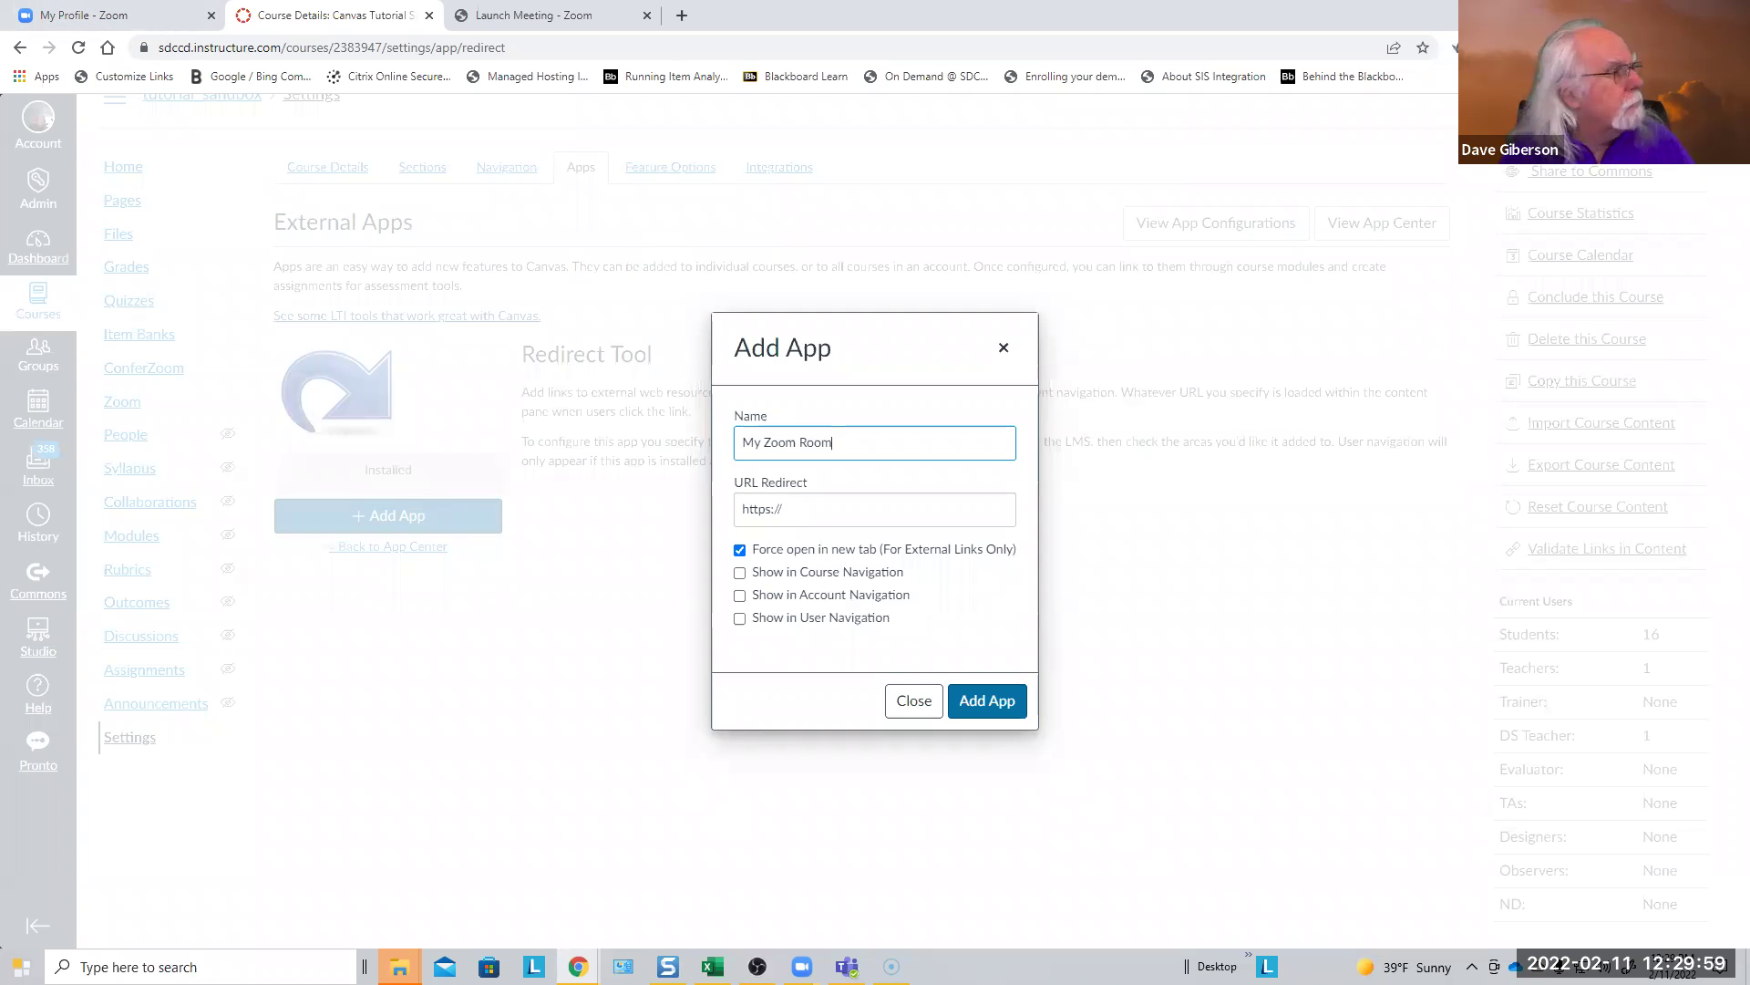
Launch Outlook and close the blank new message window, leaving the mailbox open
{"action": "mouse_move", "coordinate": [802, 968]}
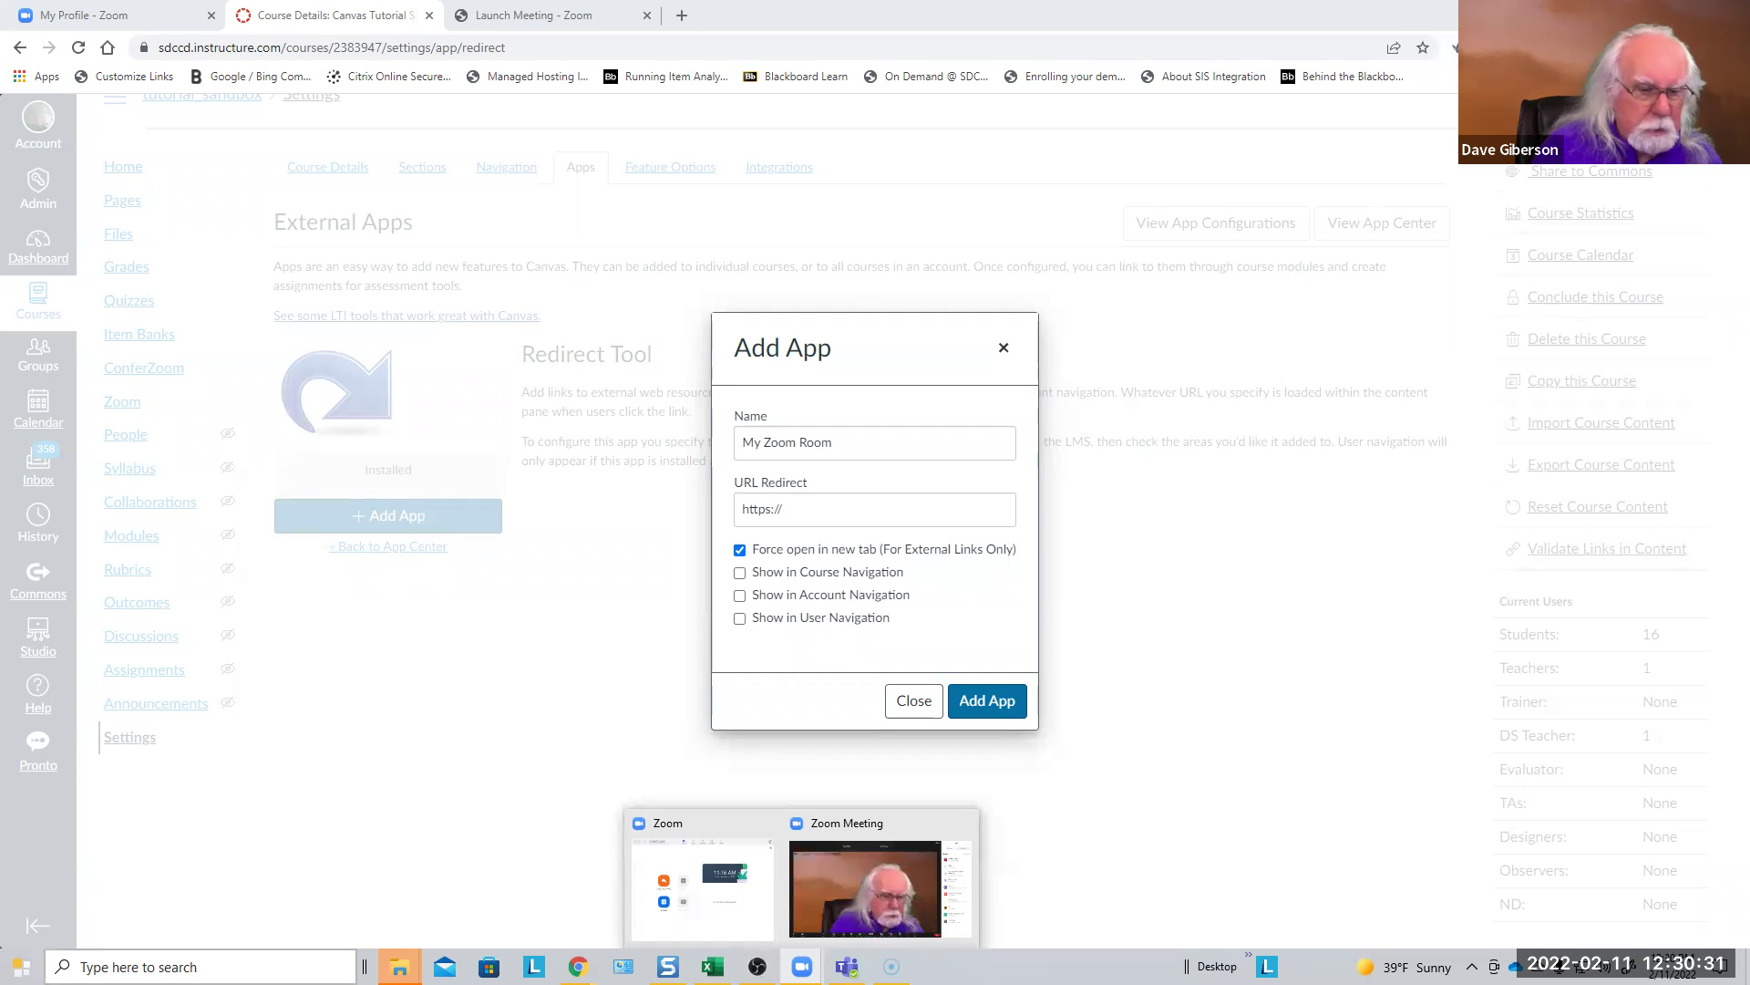
{"action": "left_click", "coordinate": [137, 966]}
{"action": "type", "text": "outlook"}
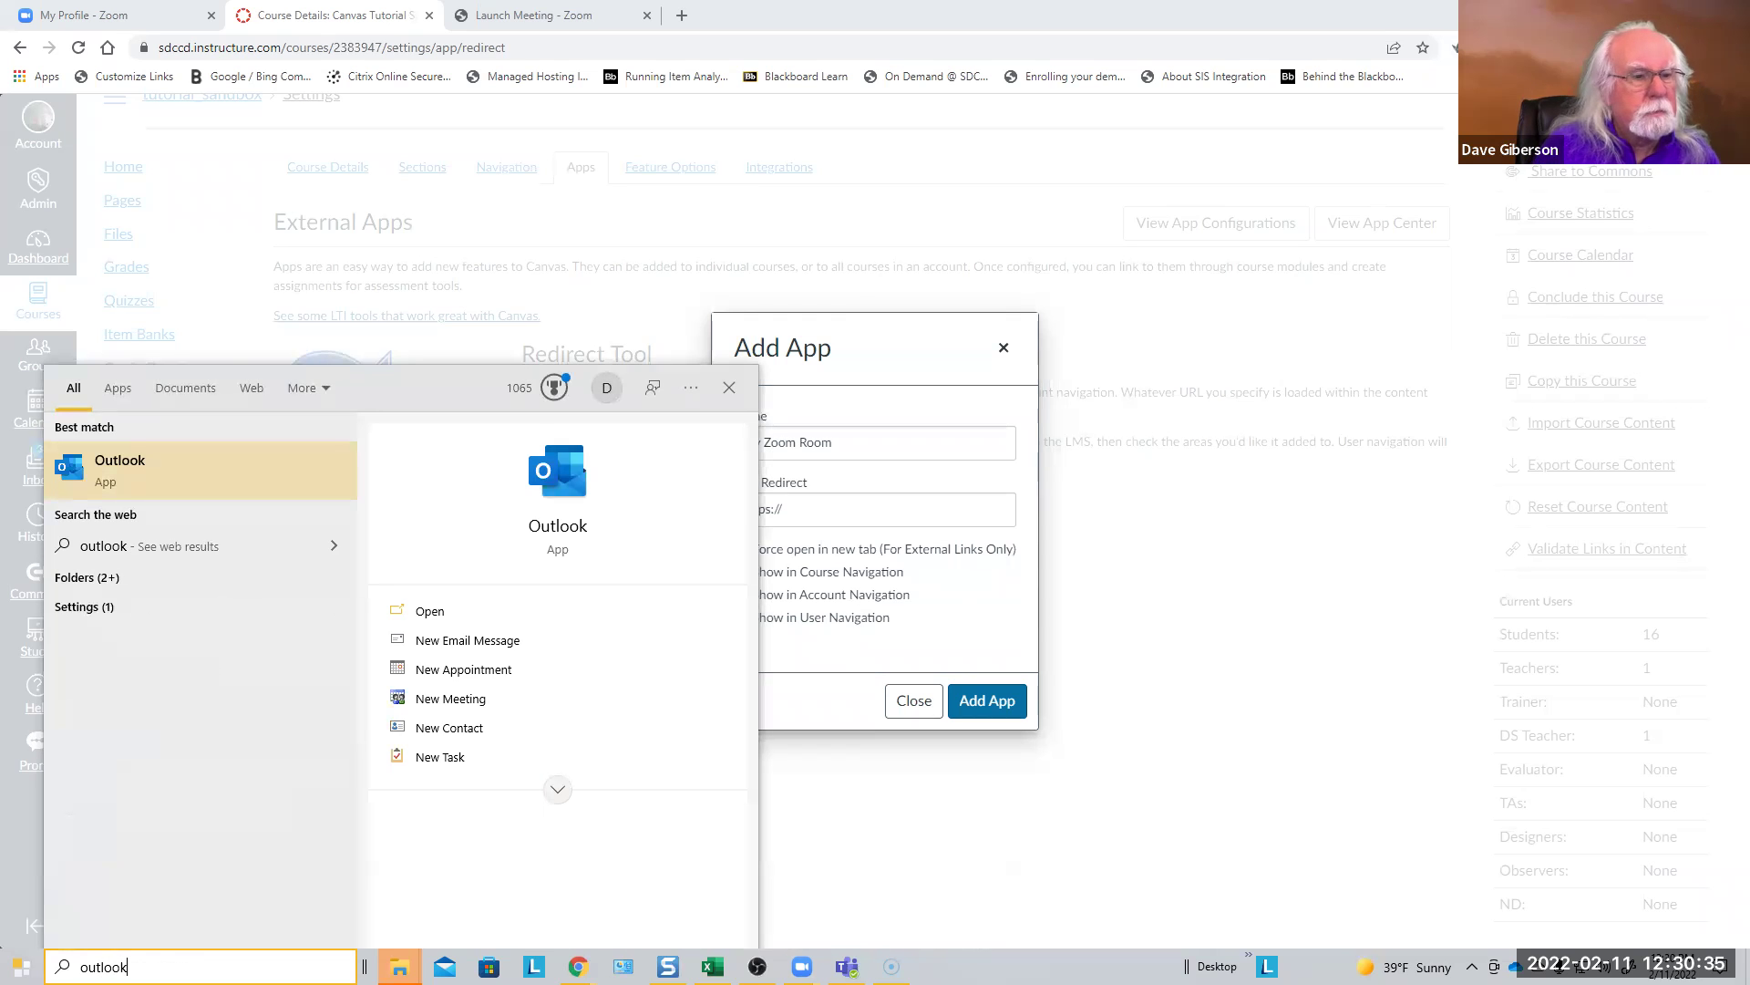
{"action": "key", "text": "Return"}
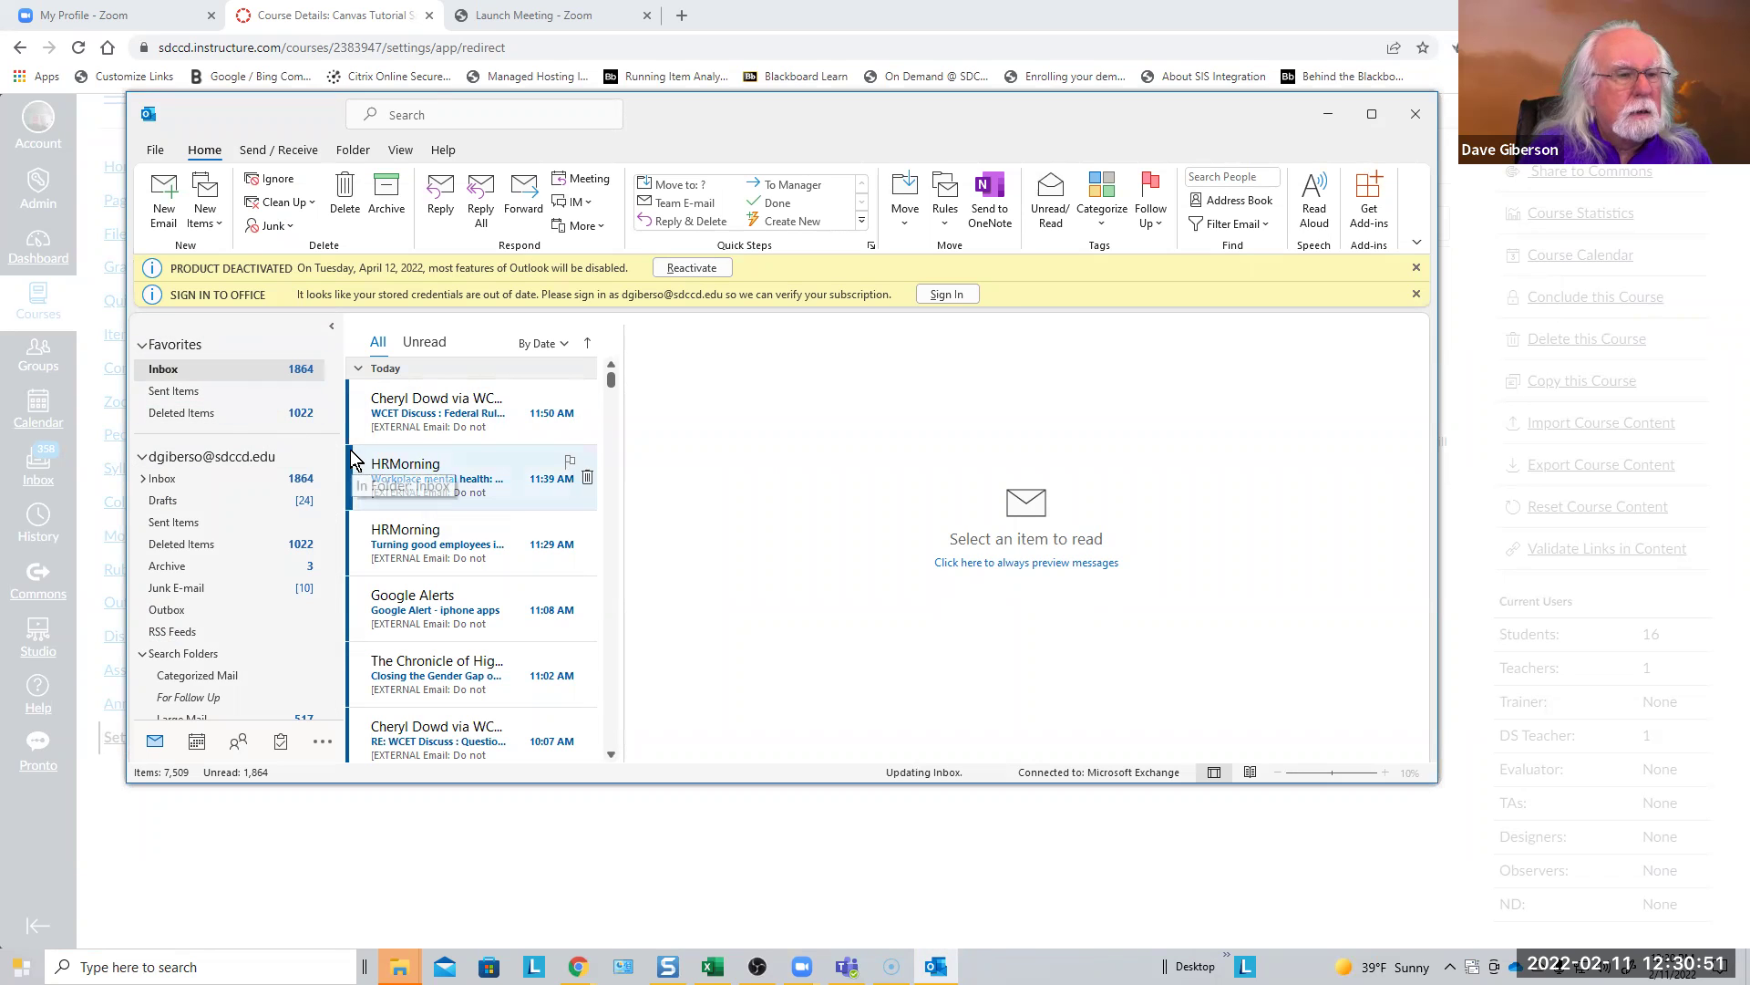
{"action": "left_click", "coordinate": [196, 217]}
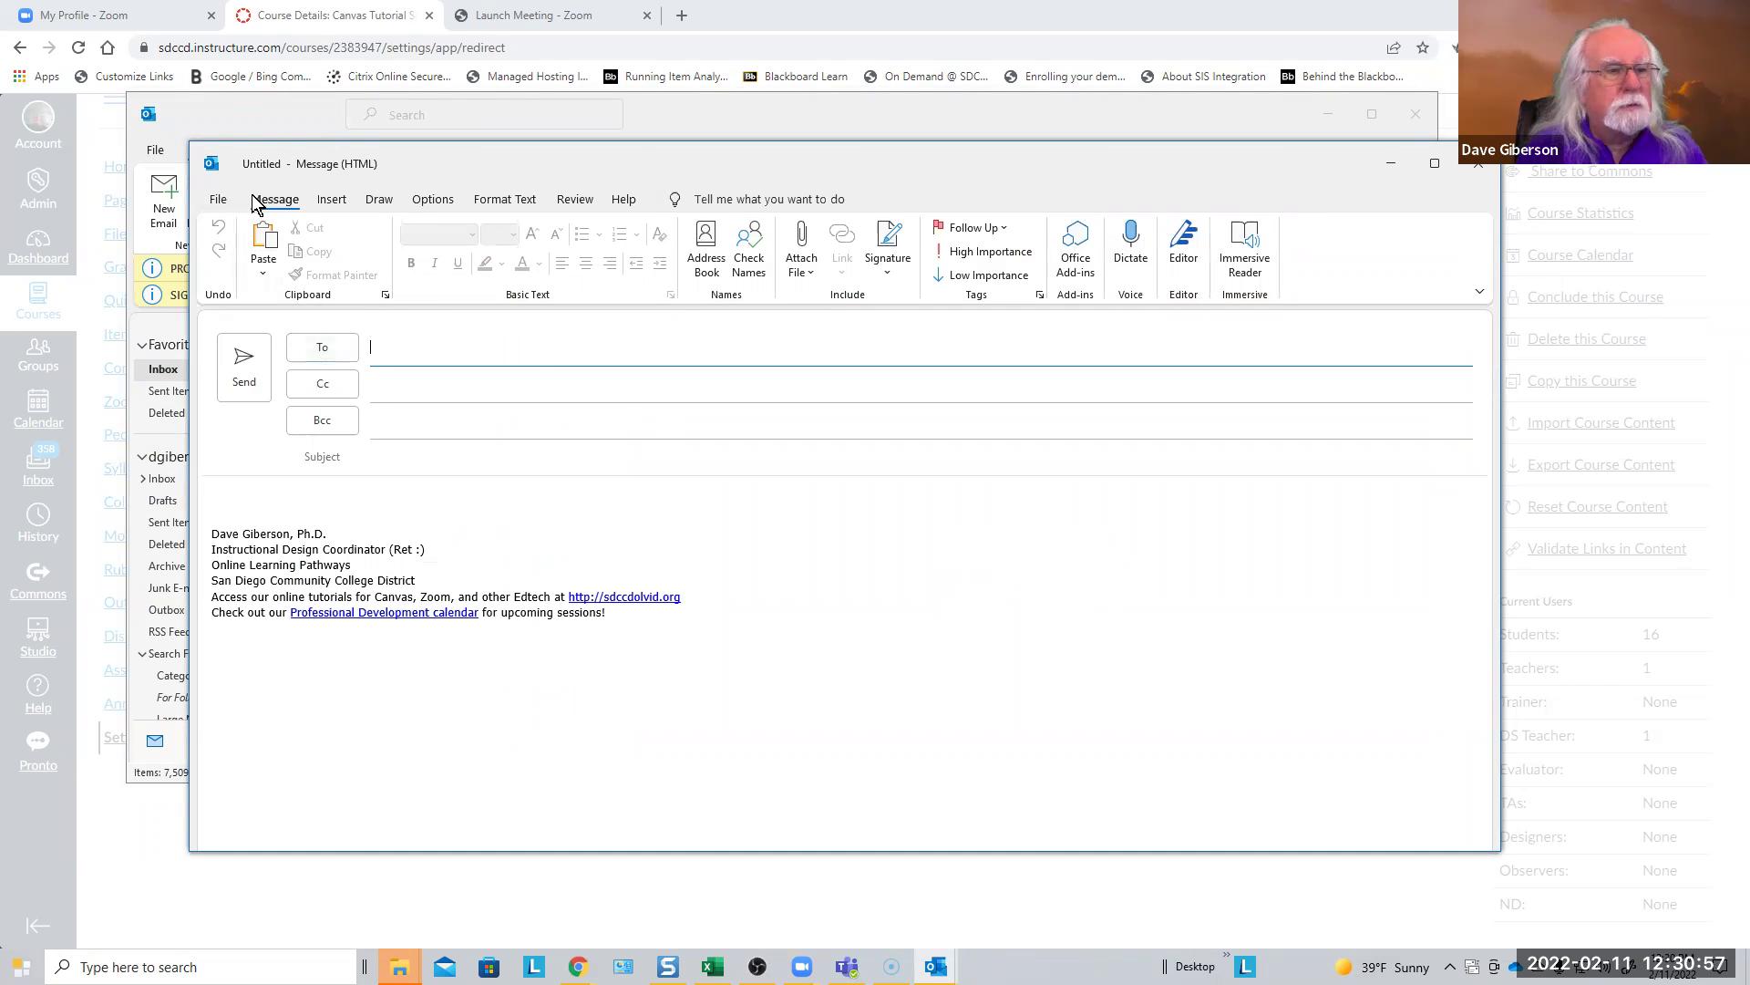
{"action": "left_click", "coordinate": [1478, 163]}
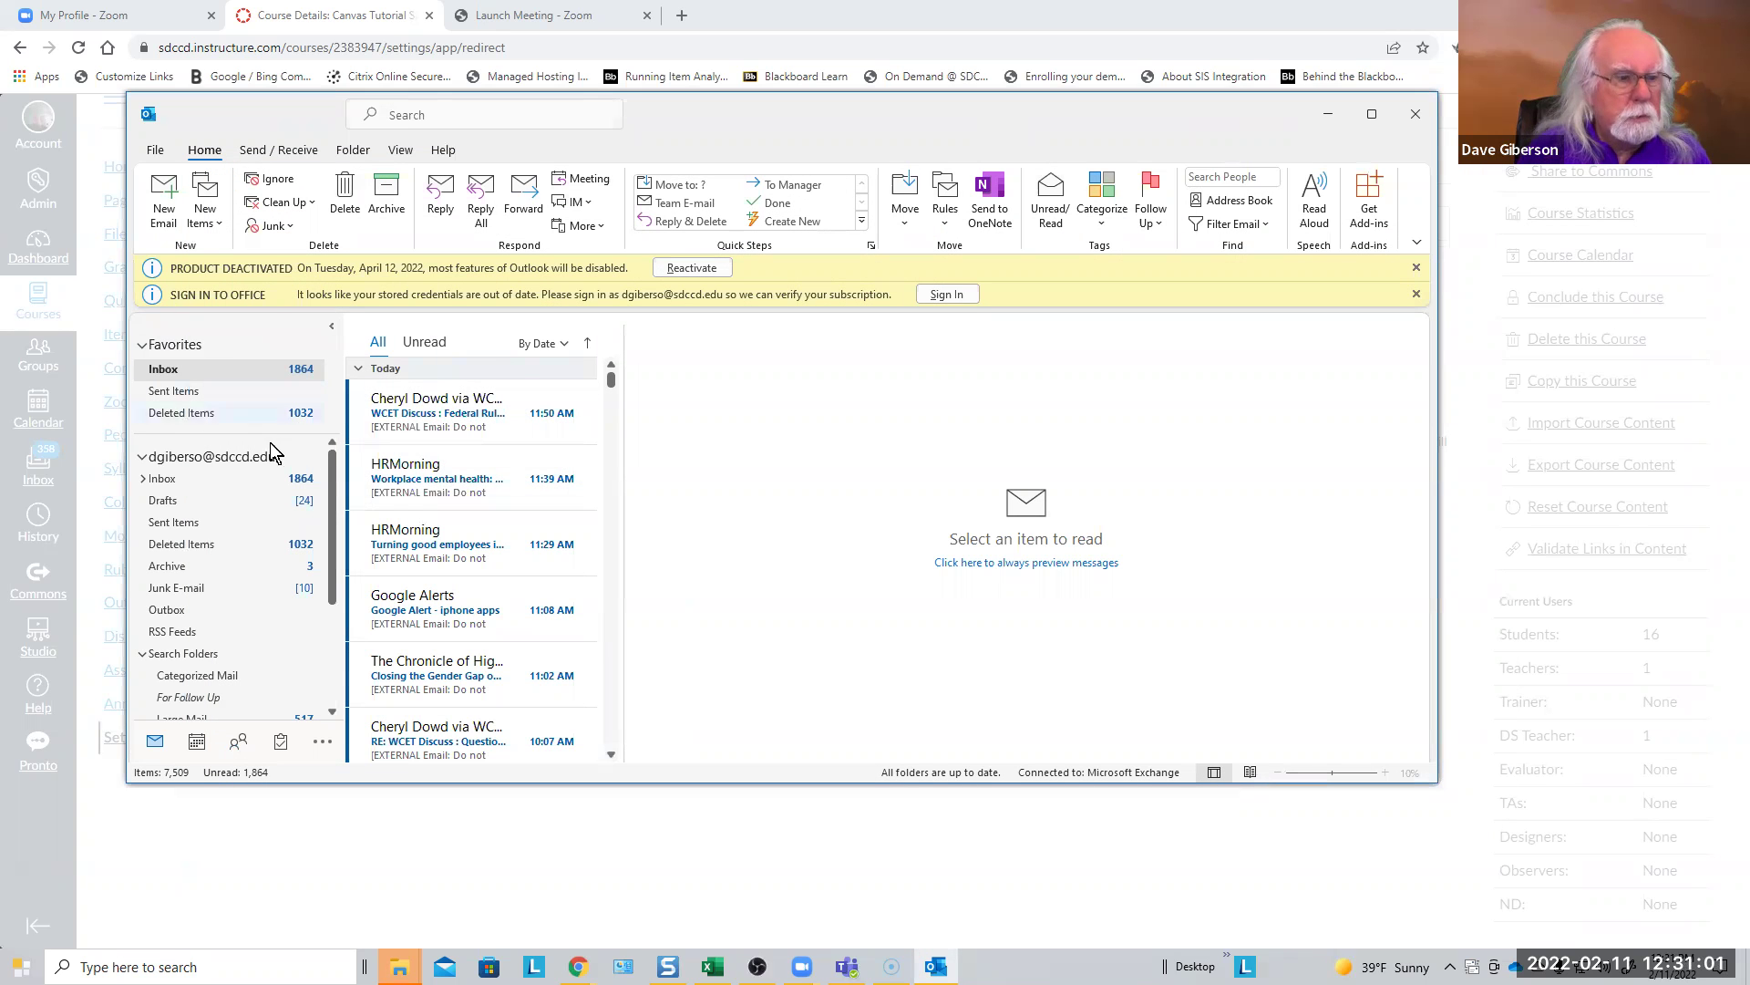
Open the sent email "EdTech Seminar tomorrow - Using Zoom Apps" and copy the personal Zoom meeting link from its body
{"action": "left_click", "coordinate": [186, 395]}
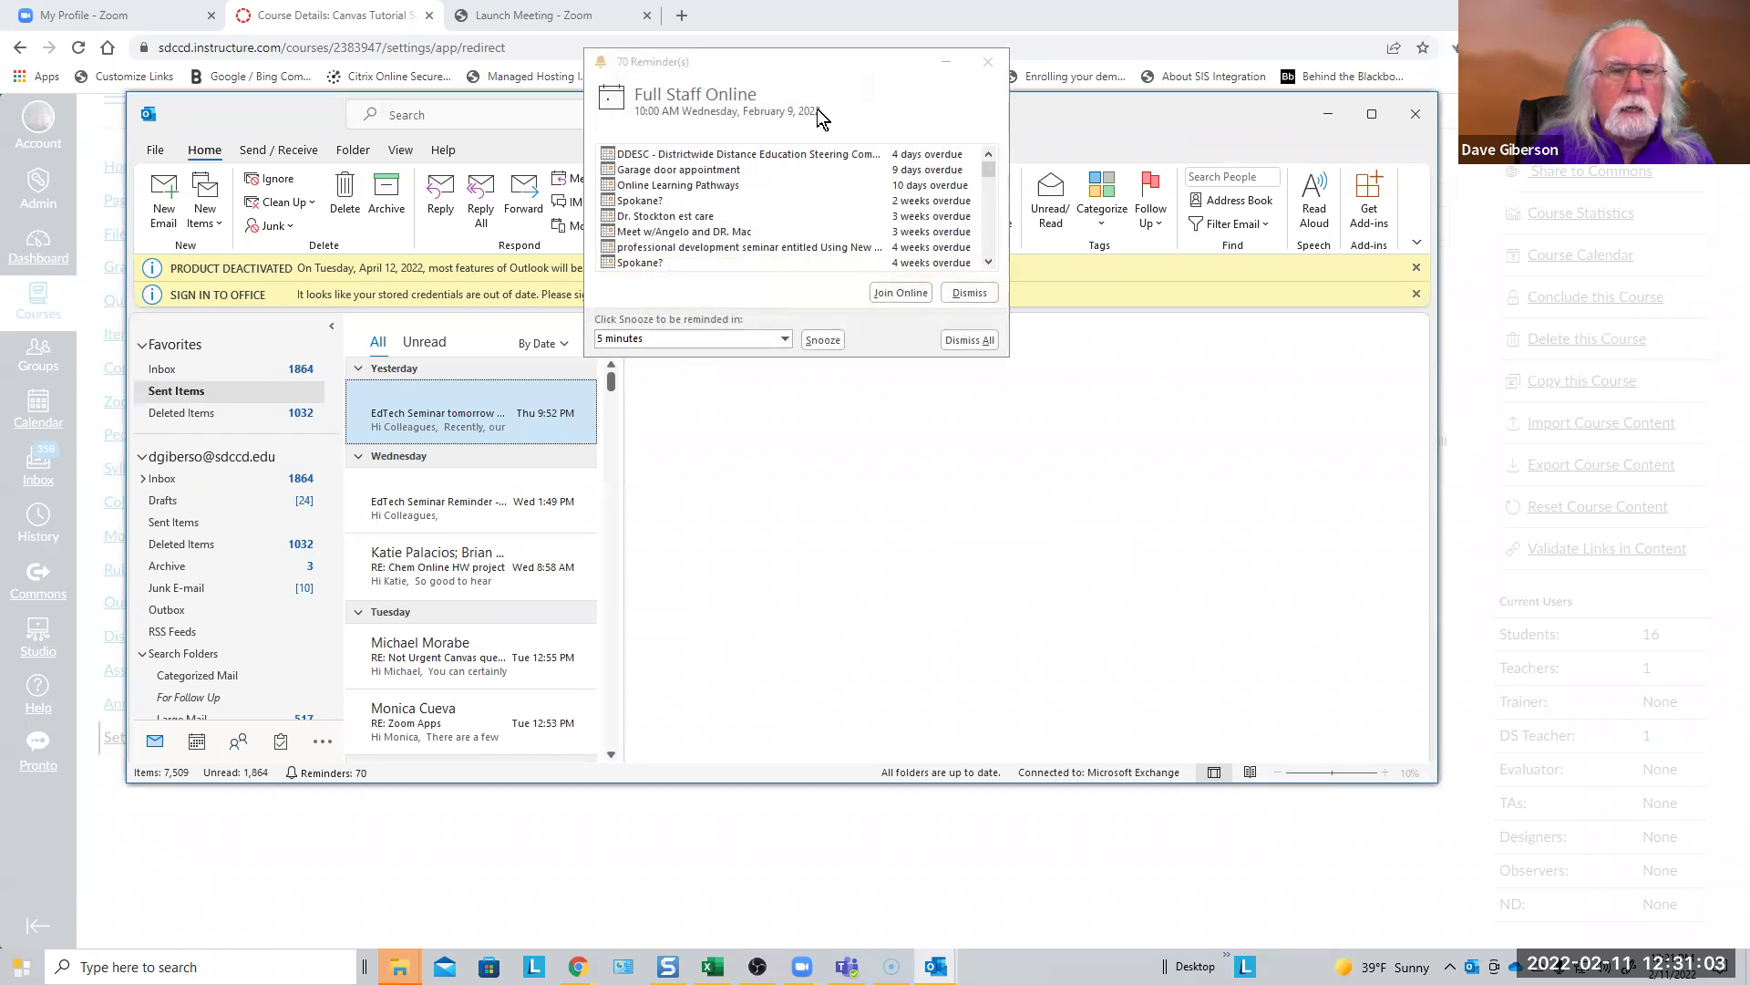
{"action": "left_click", "coordinate": [988, 61]}
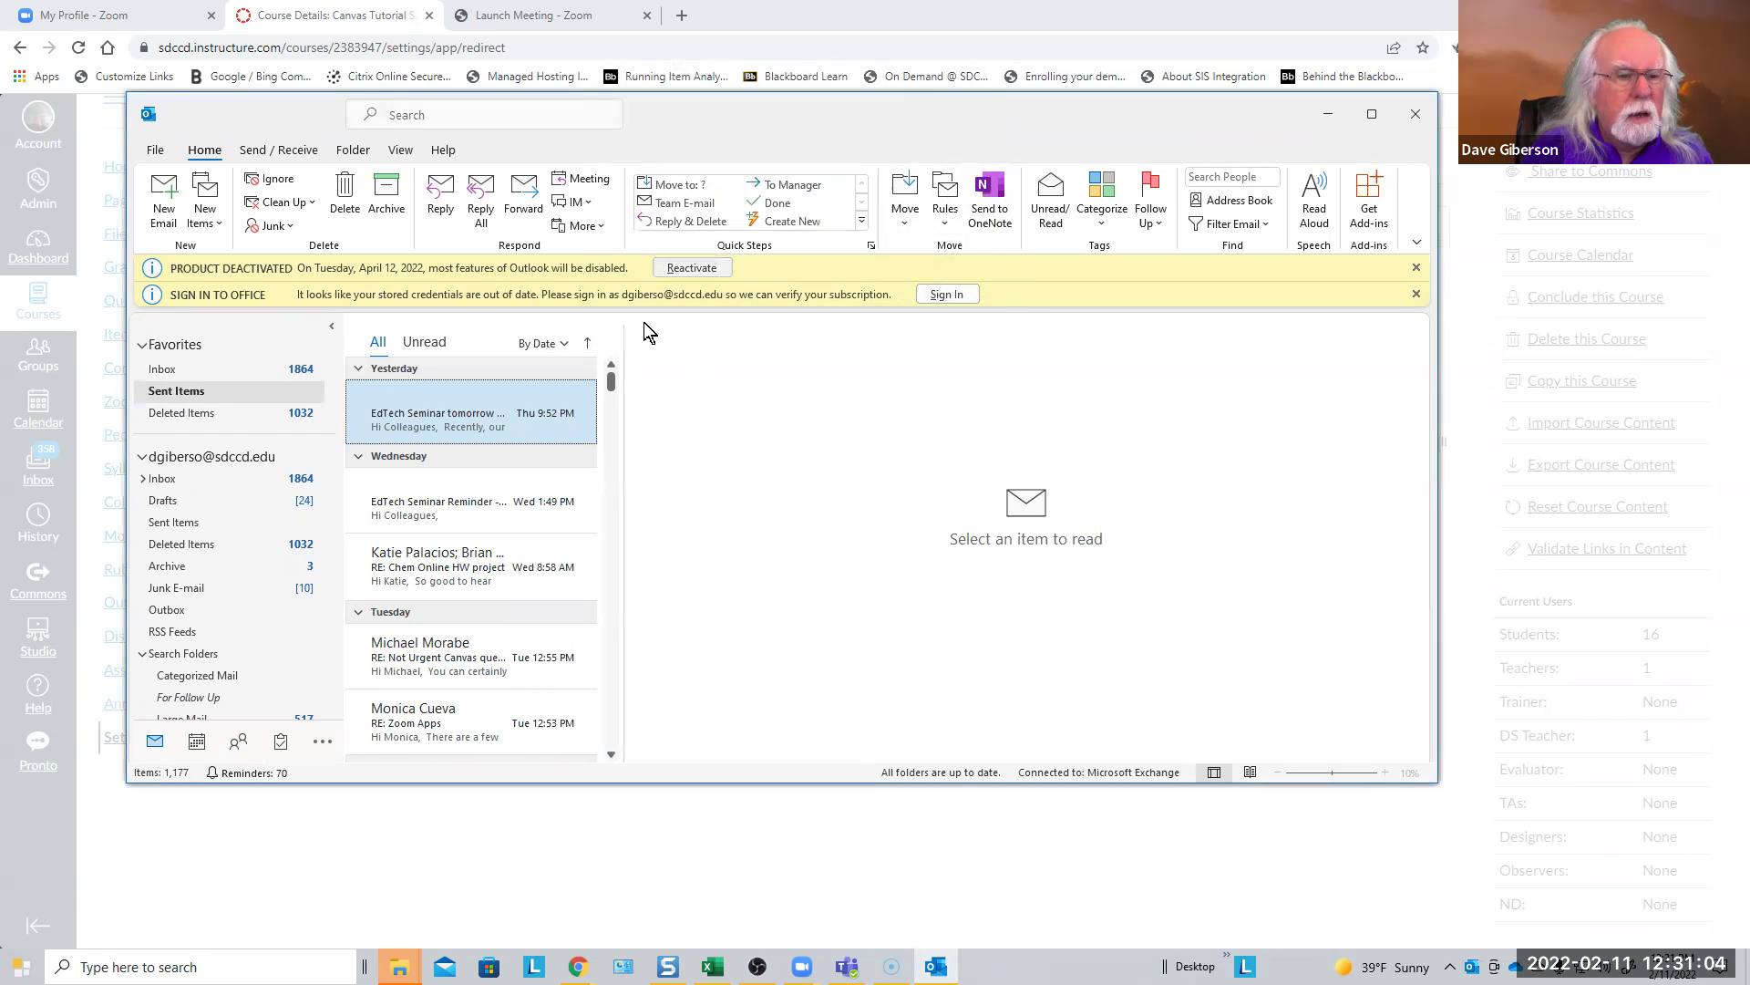
{"action": "left_click", "coordinate": [462, 417]}
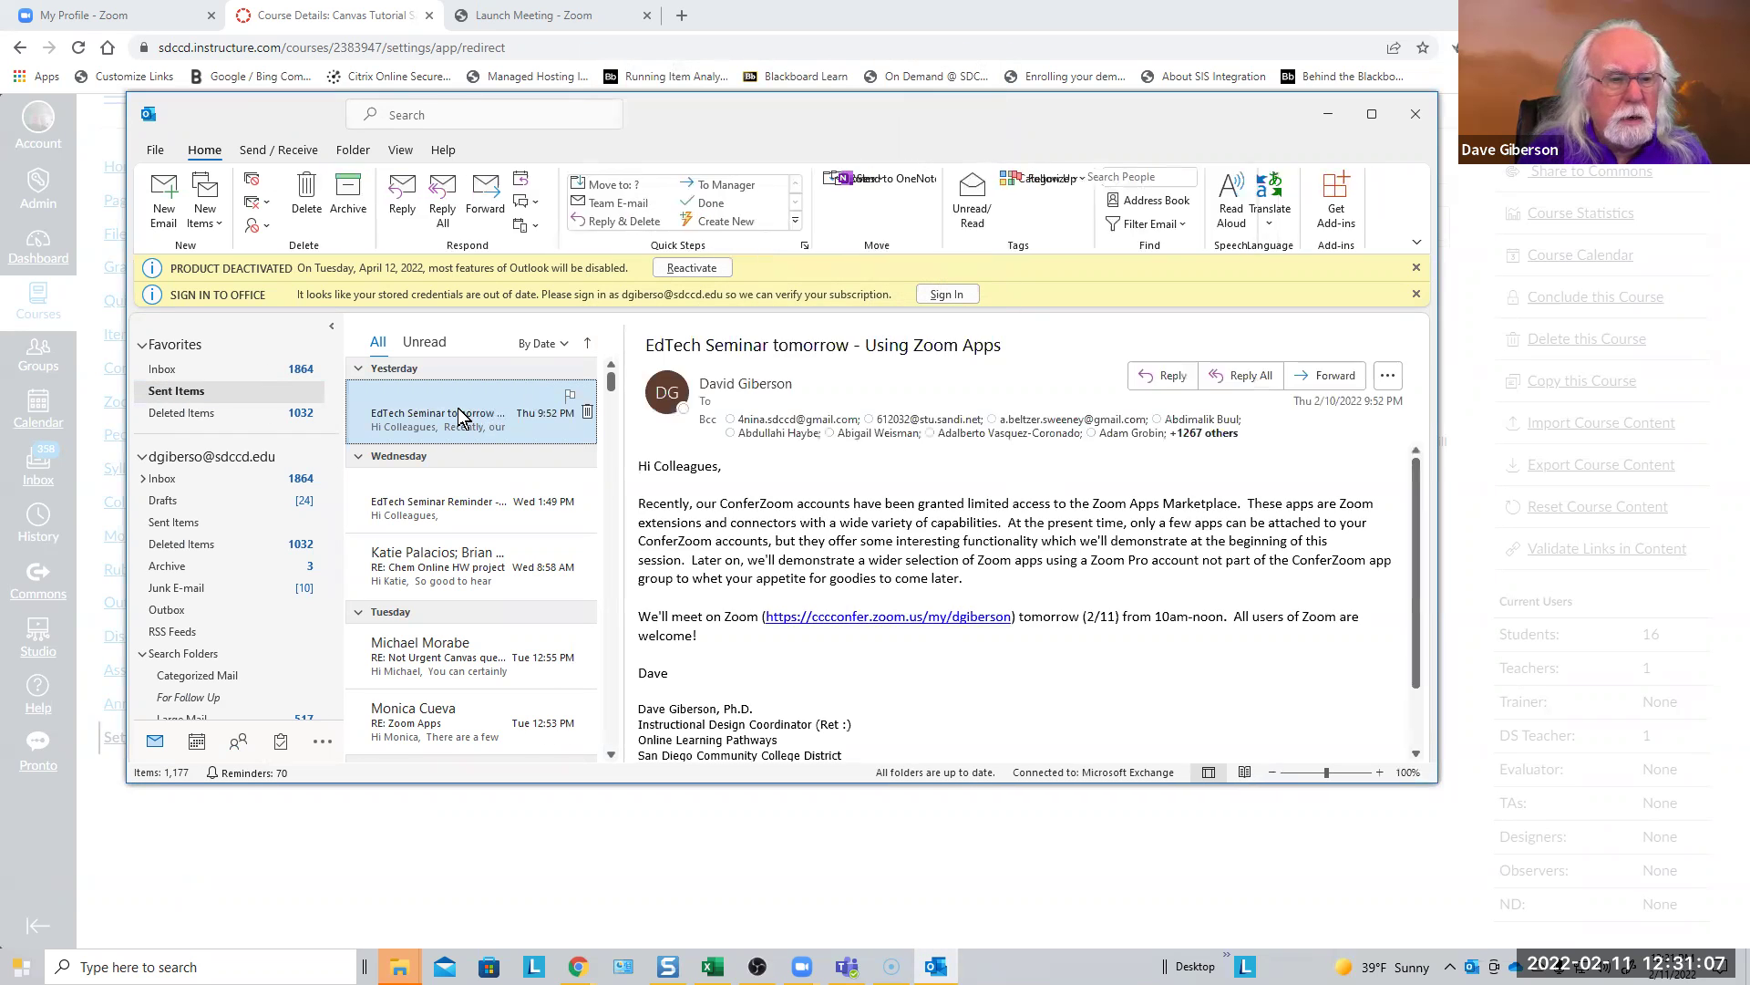
{"action": "left_click_drag", "start_coordinate": [1010, 618], "coordinate": [766, 612]}
{"action": "key", "text": "ctrl+c"}
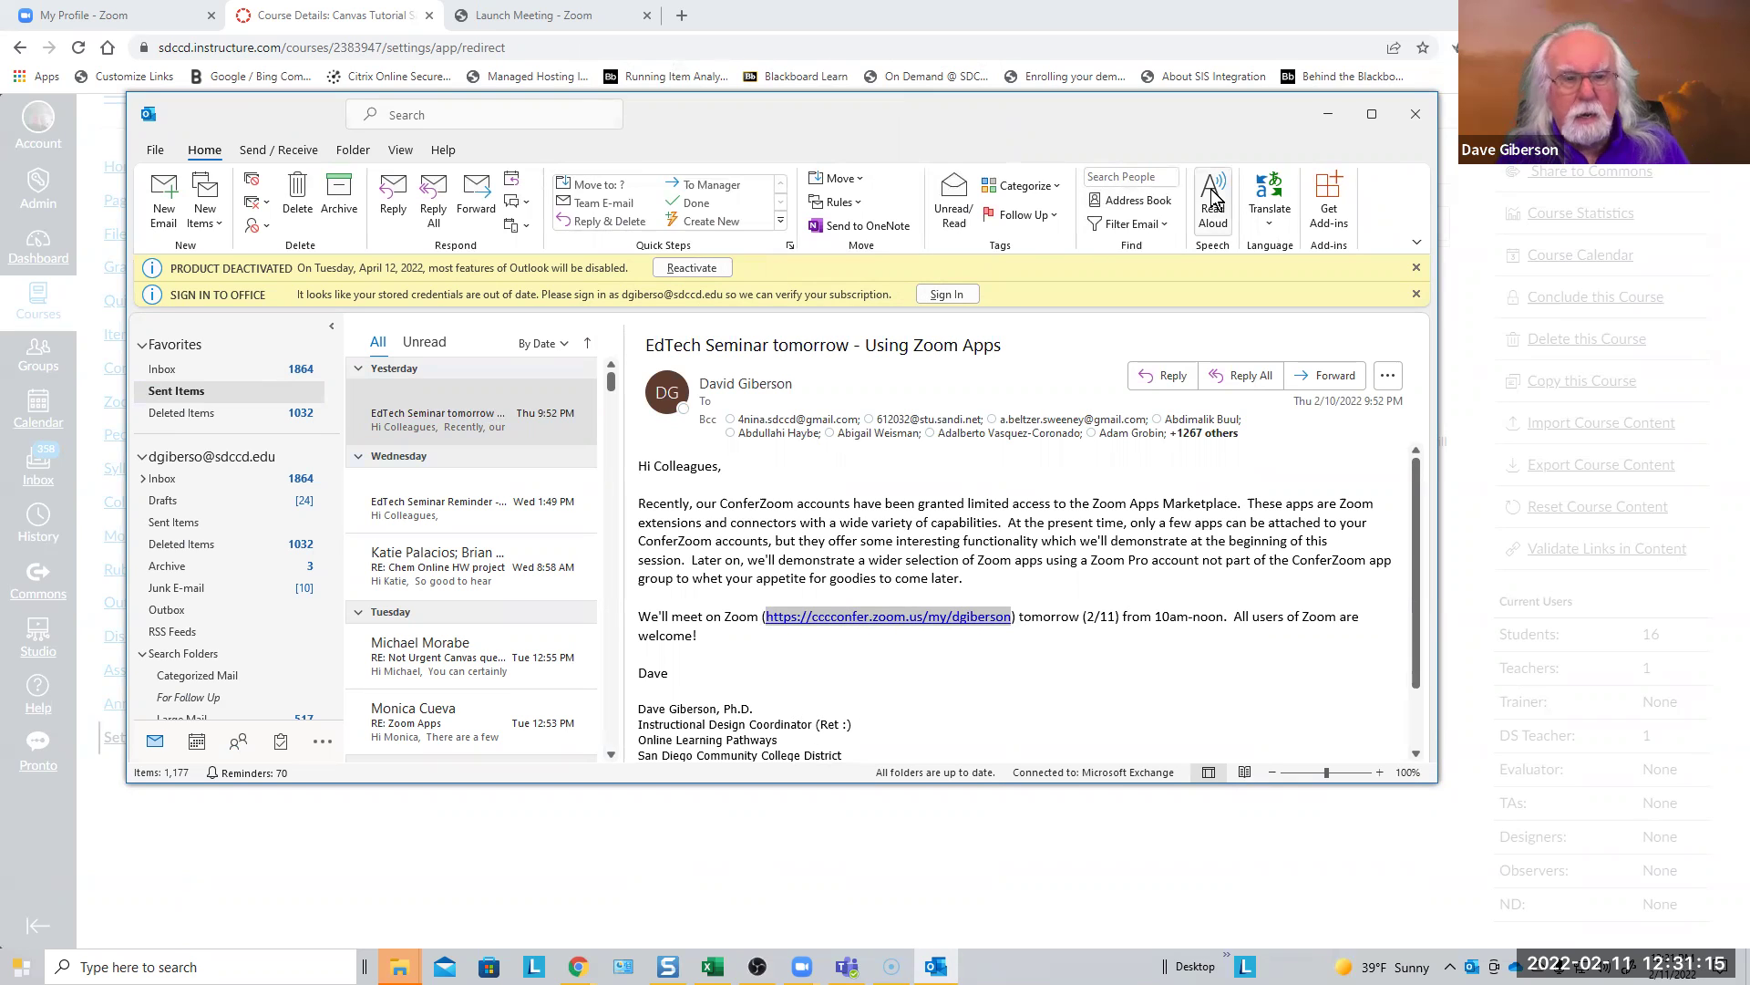
Back in Canvas, paste the copied Zoom link as the redirect URL, enable Show in Course Navigation and add the app
{"action": "left_click", "coordinate": [1324, 116]}
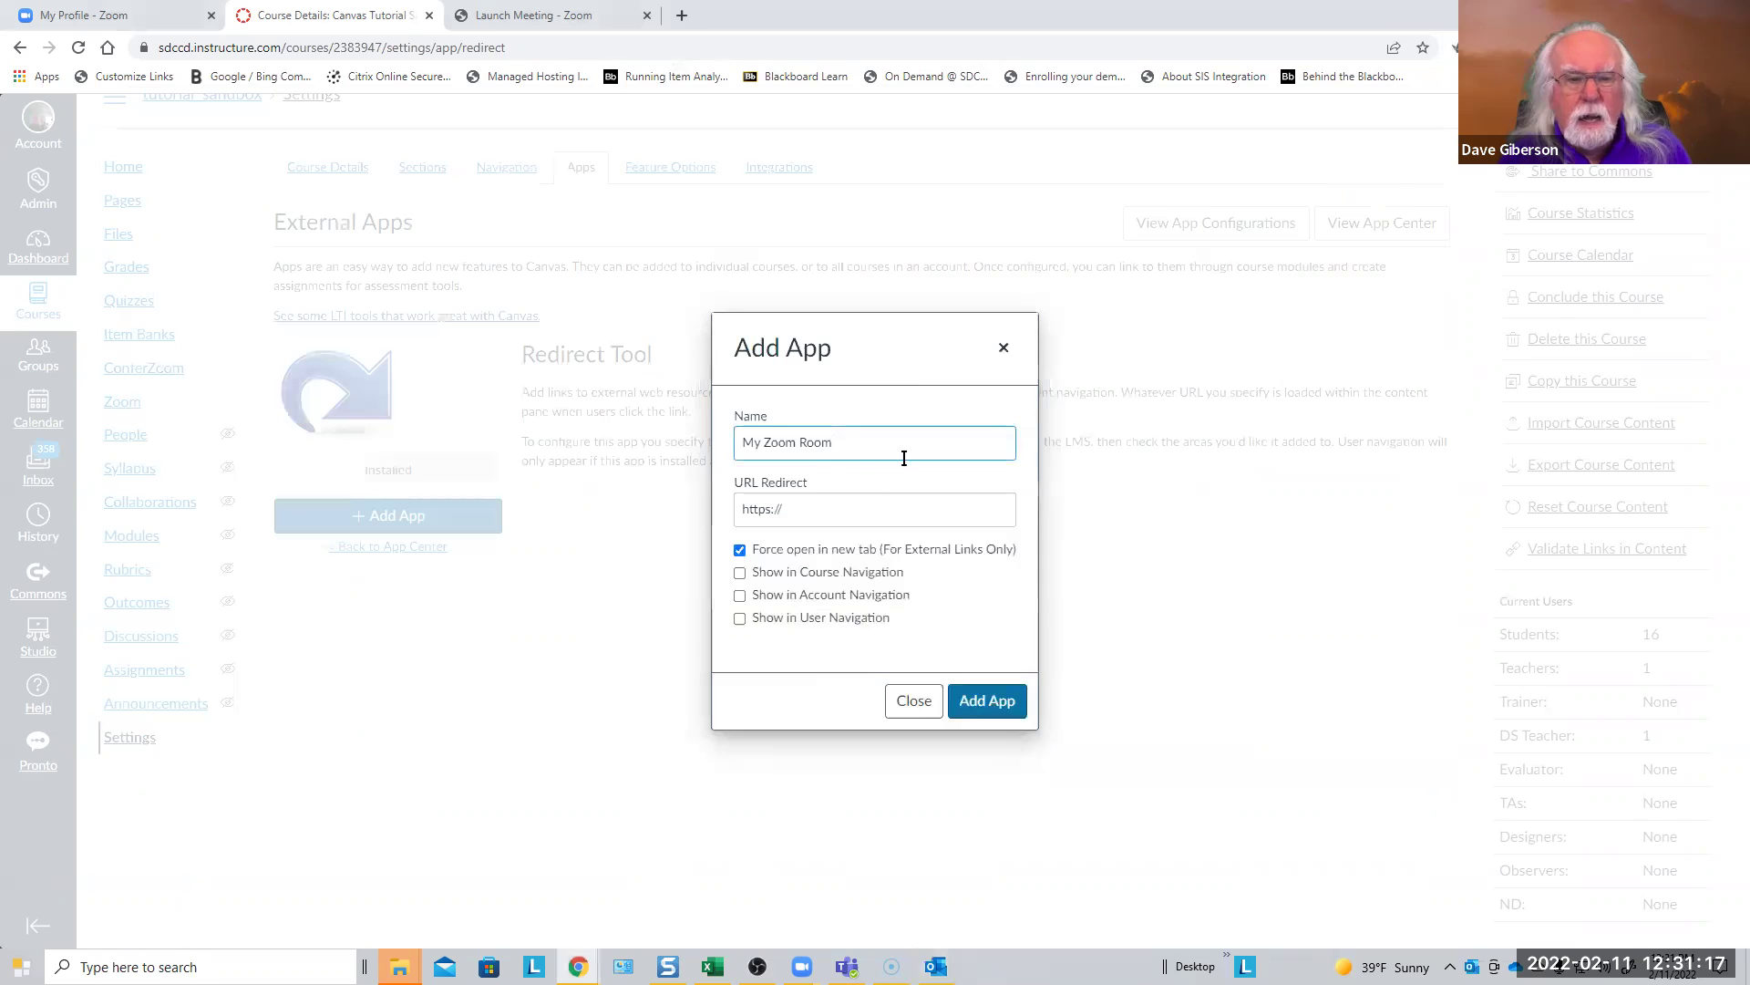
{"action": "left_click_drag", "start_coordinate": [802, 507], "coordinate": [688, 515]}
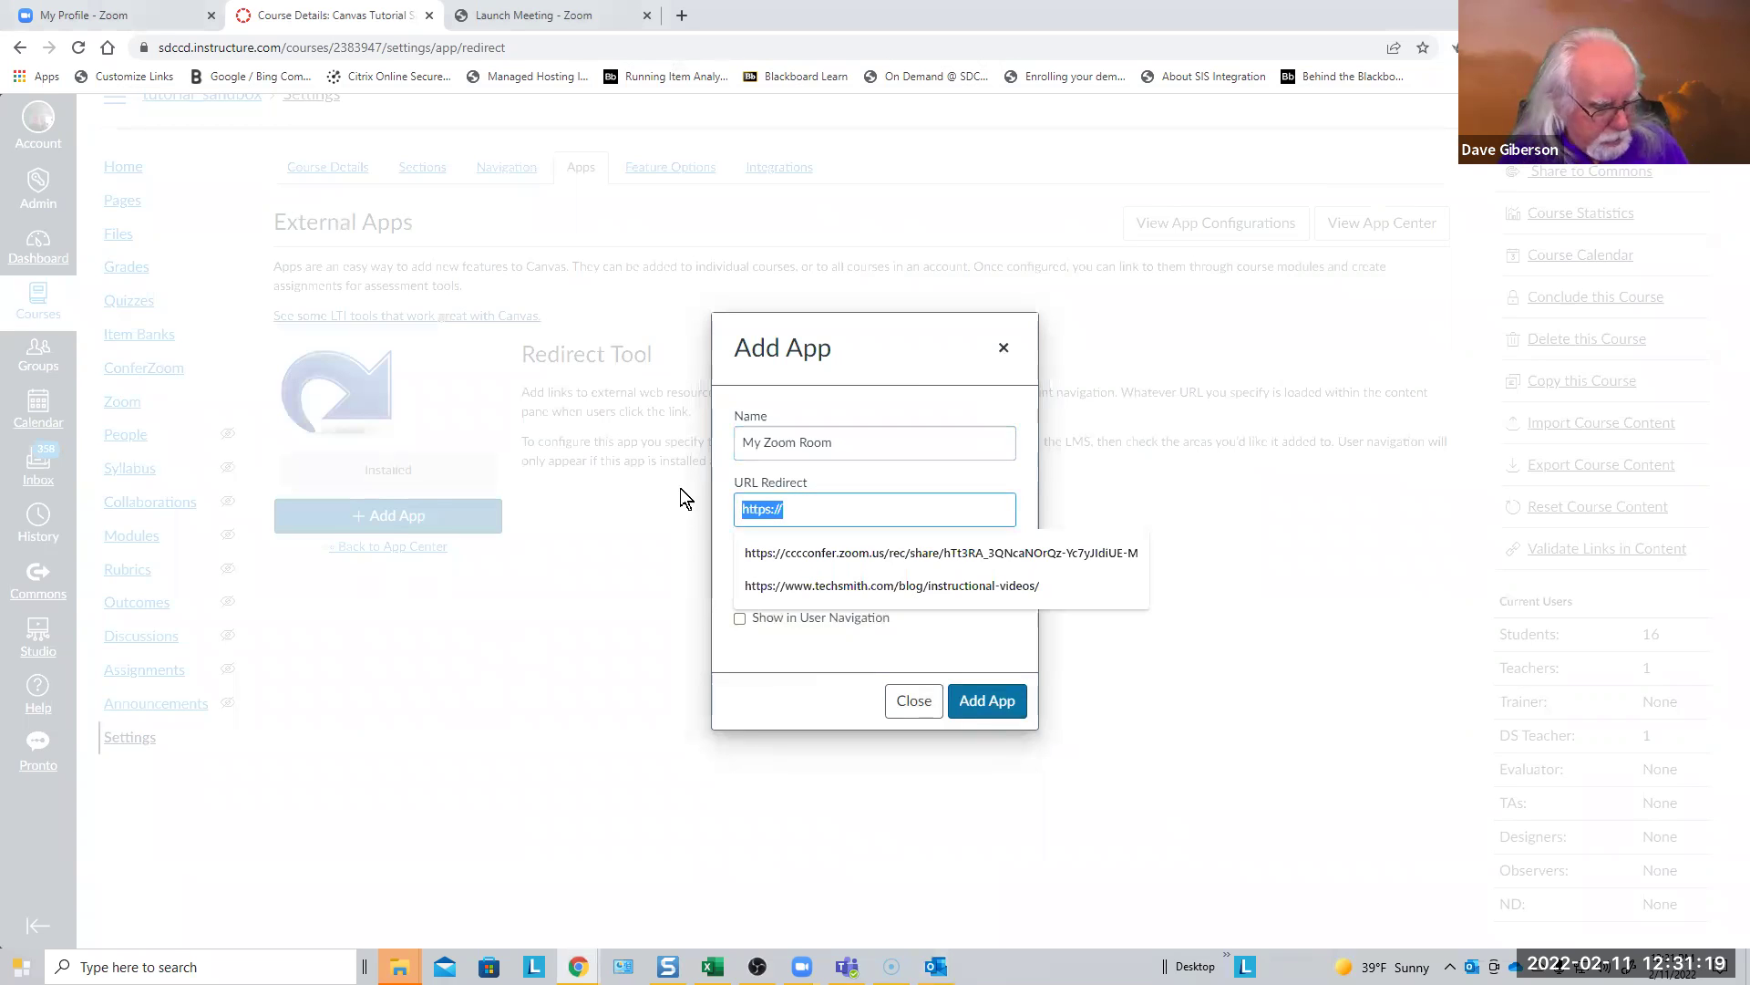
{"action": "key", "text": "ctrl+v"}
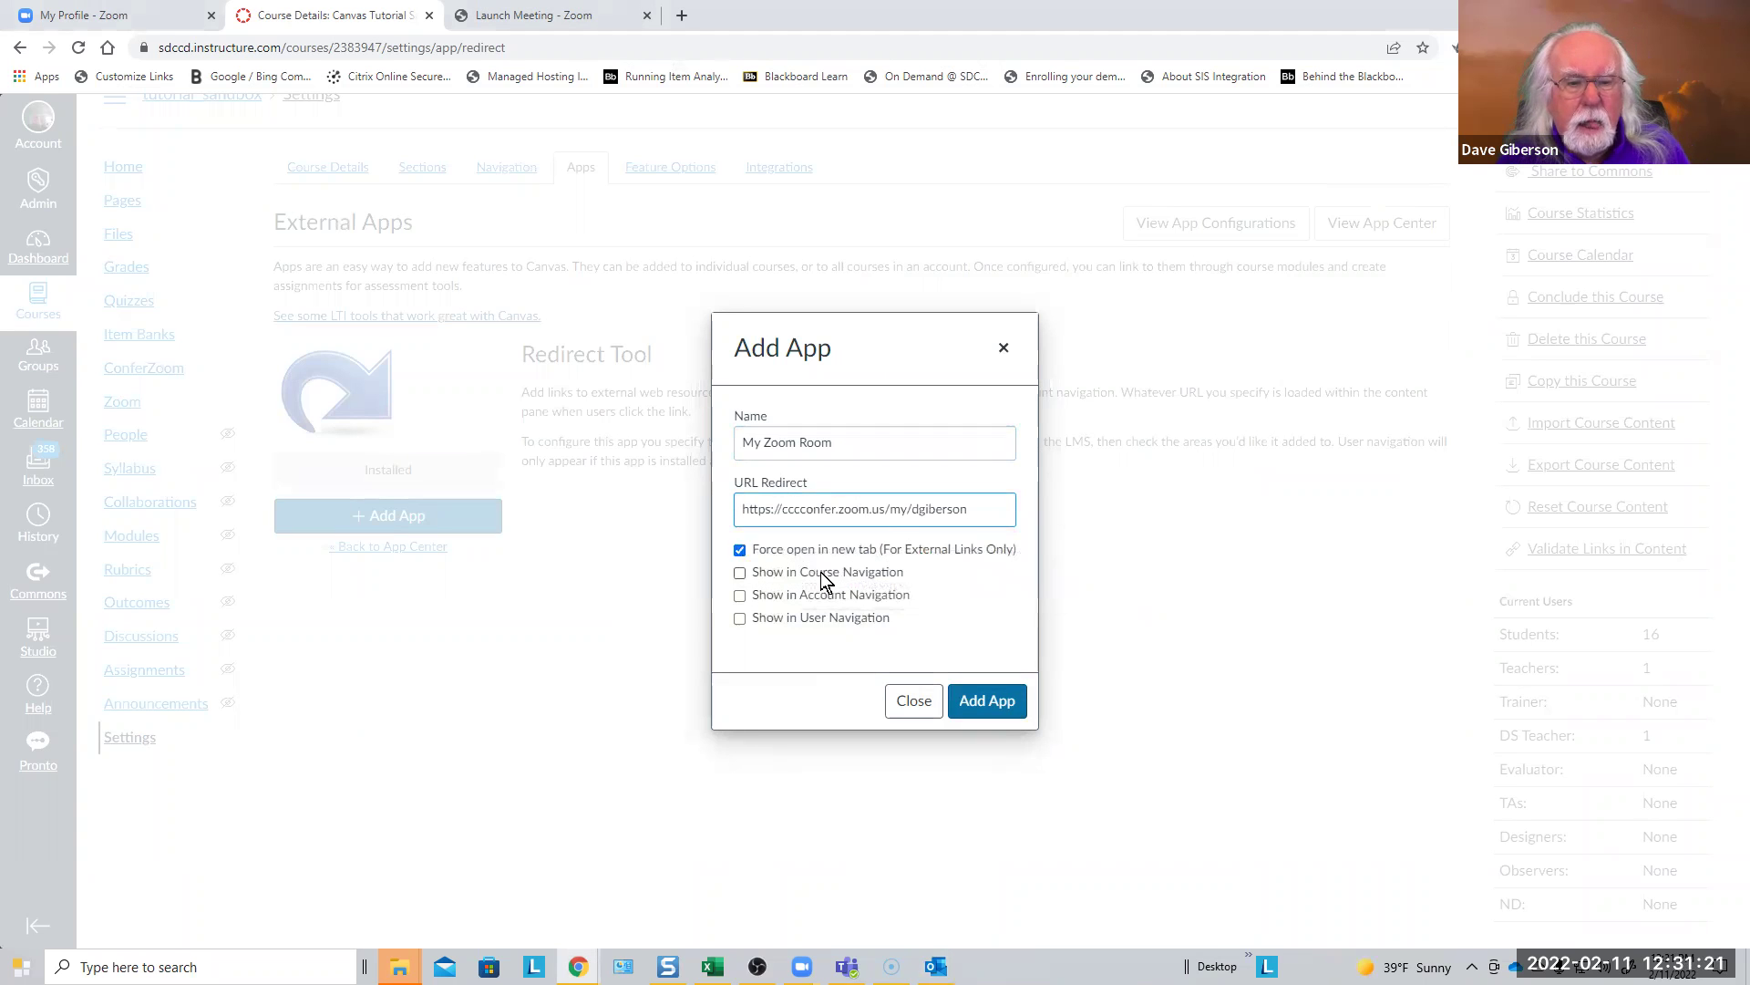
{"action": "left_click", "coordinate": [740, 575]}
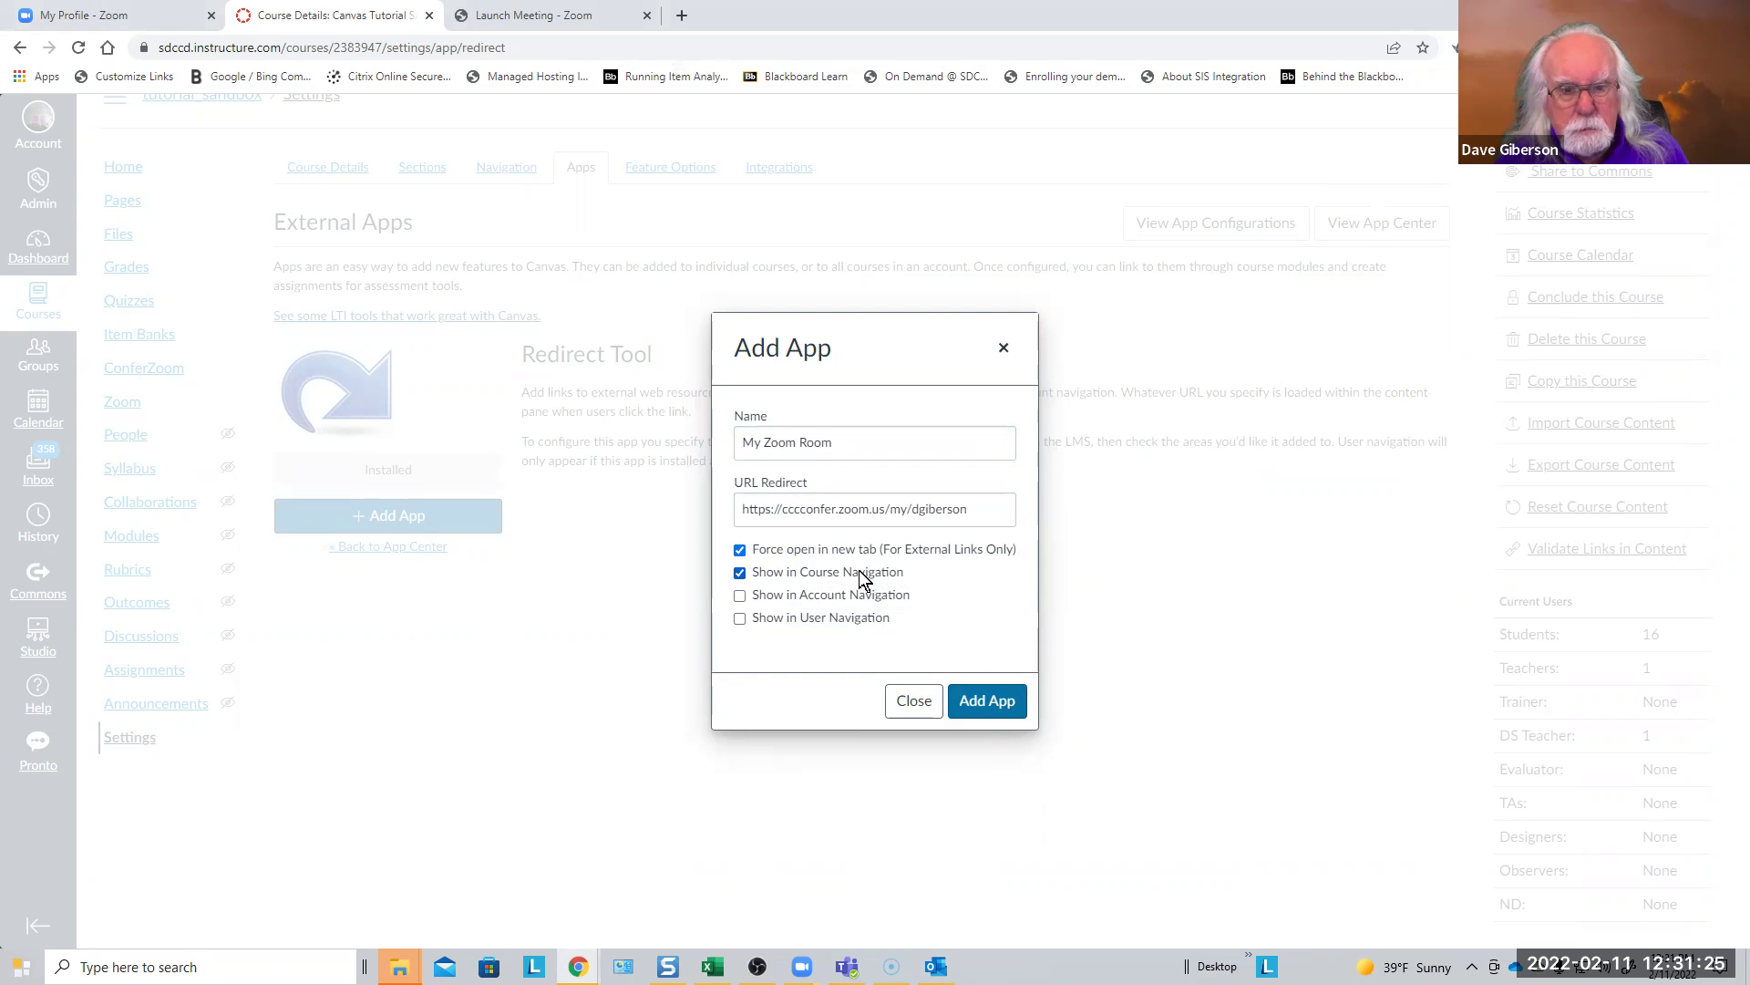
{"action": "left_click", "coordinate": [980, 698]}
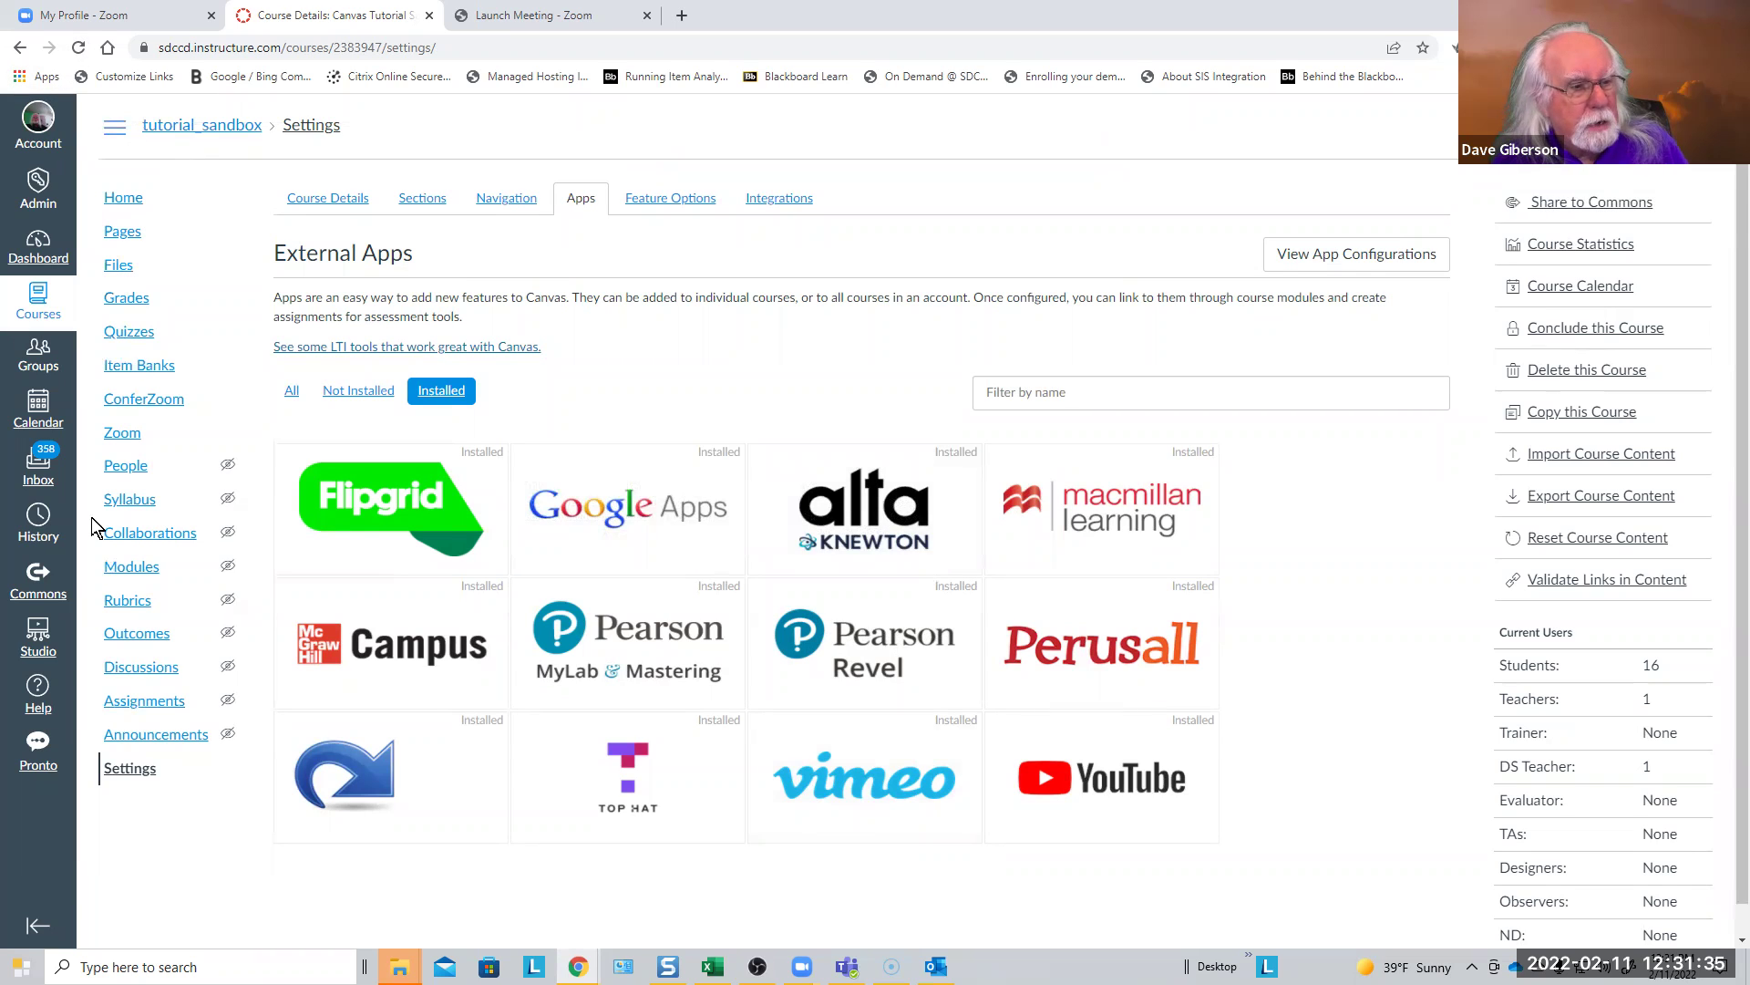
Reload the course page, test the My Zoom Room navigation link in a new tab and decline launching Zoom Meetings
{"action": "left_click", "coordinate": [79, 47]}
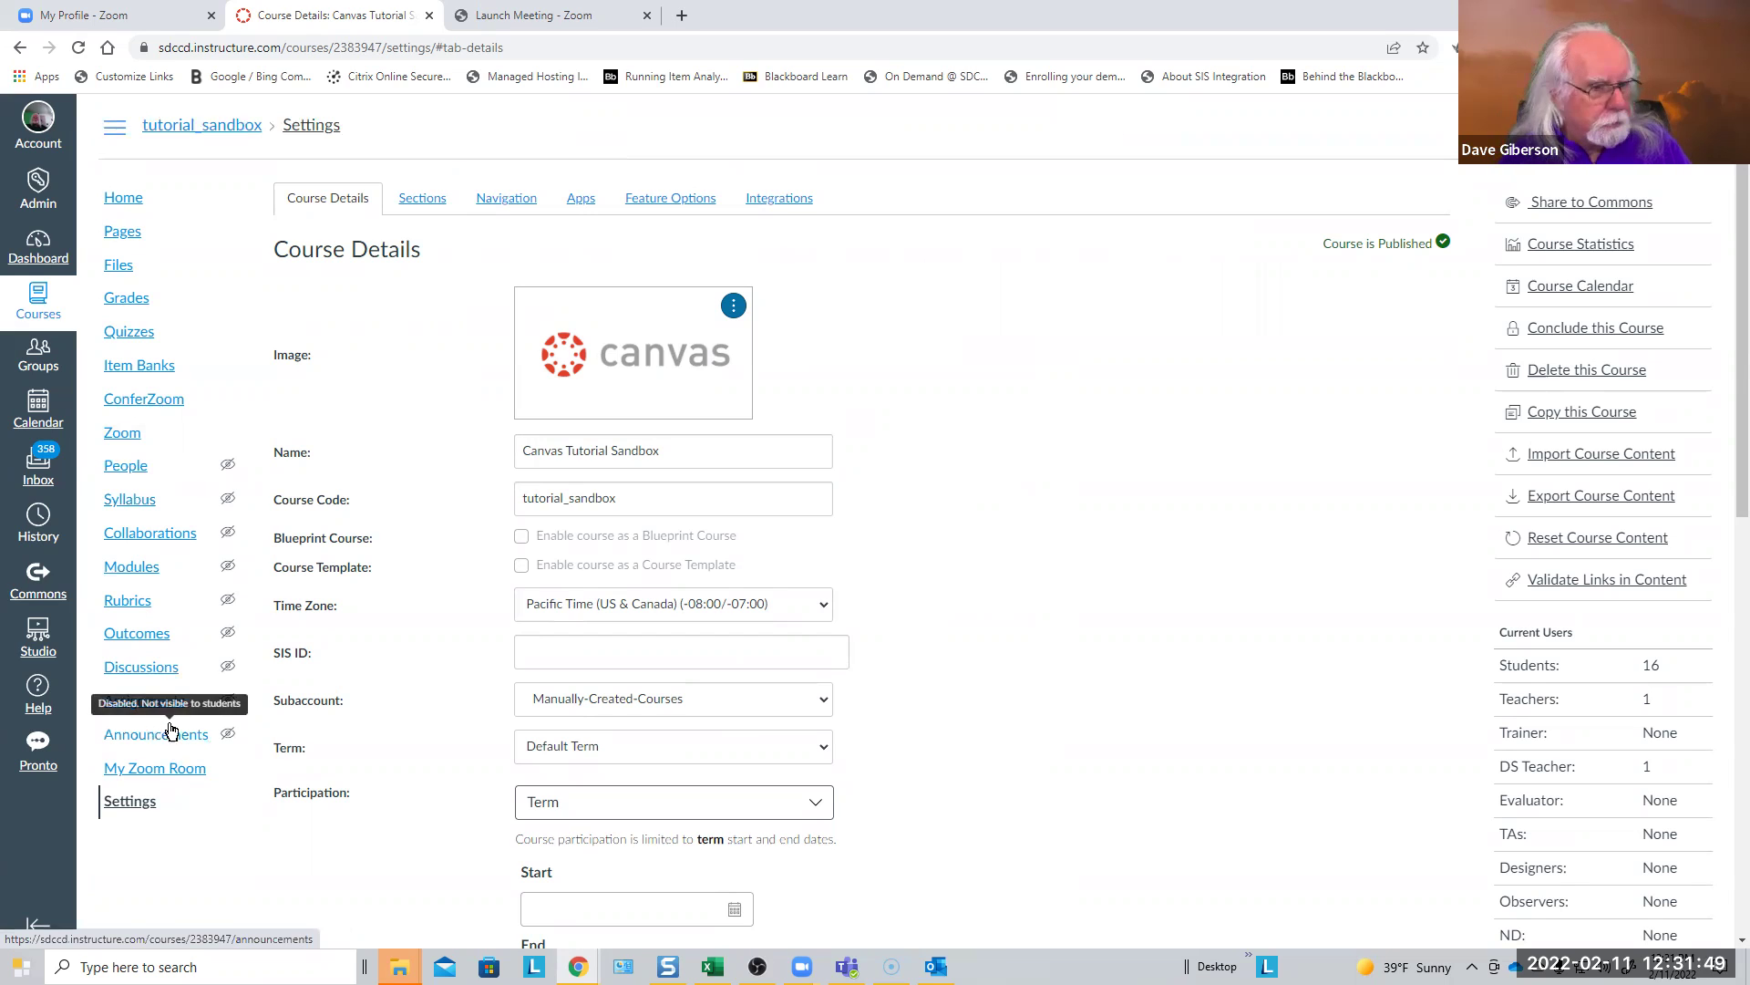
{"action": "left_click", "coordinate": [193, 771]}
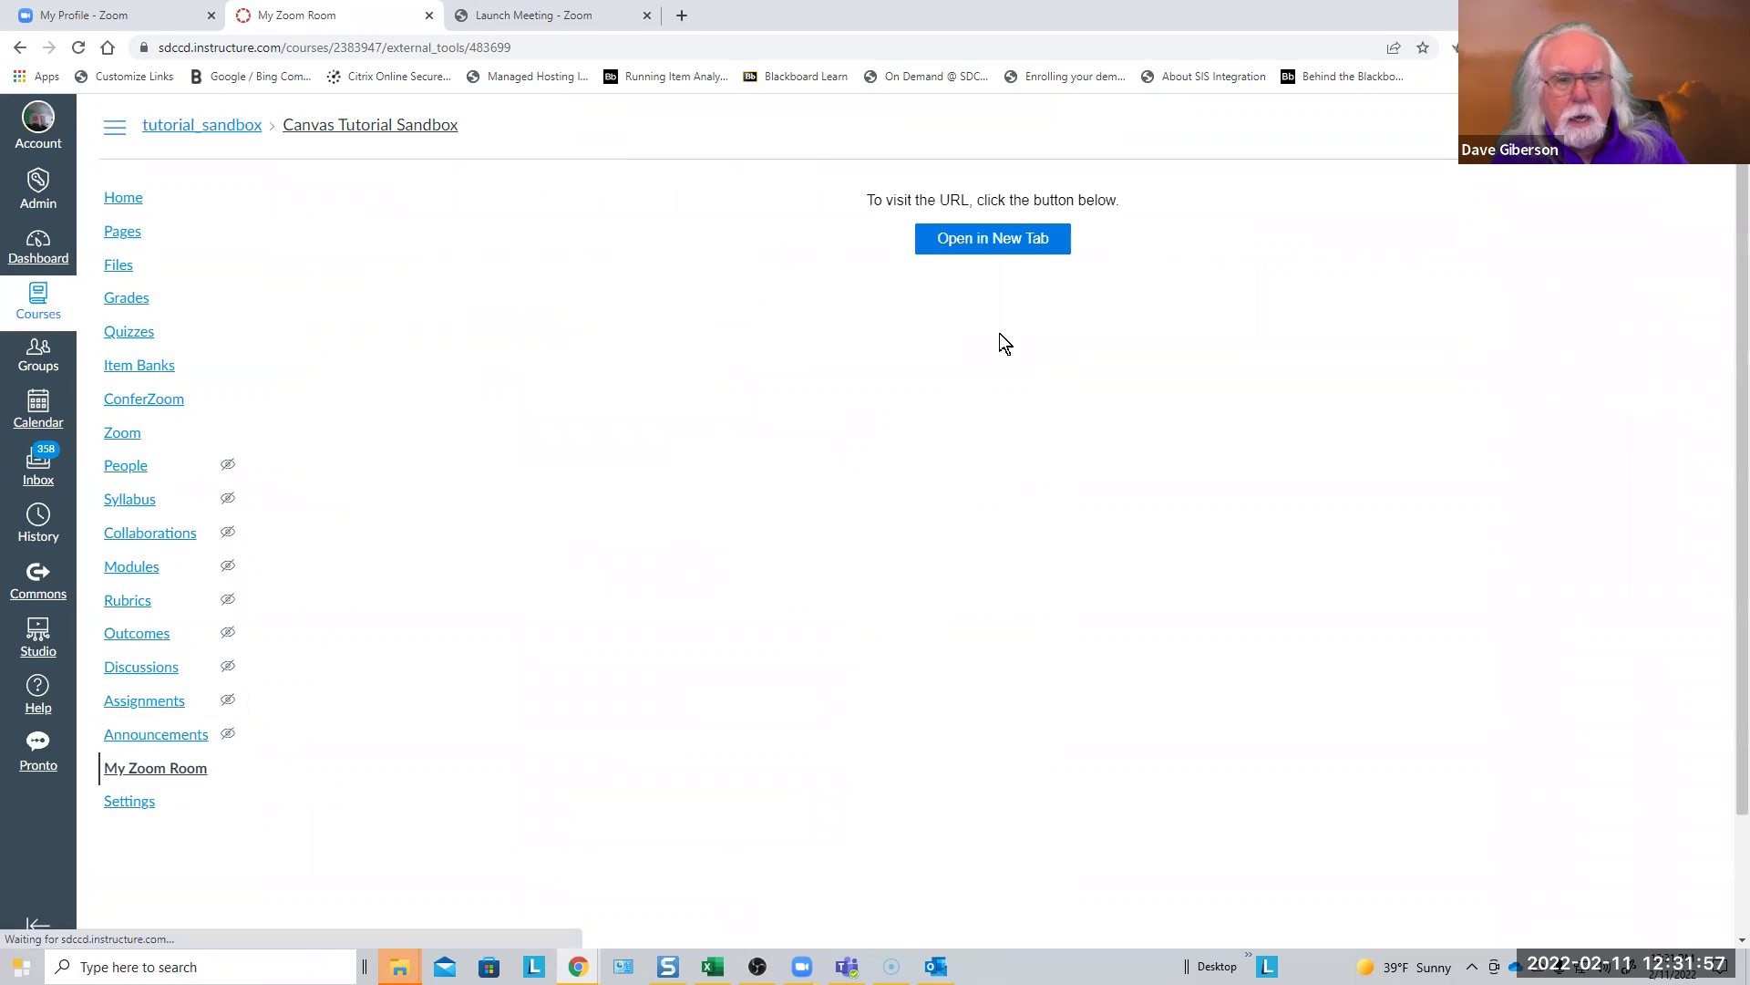
{"action": "left_click", "coordinate": [1003, 238]}
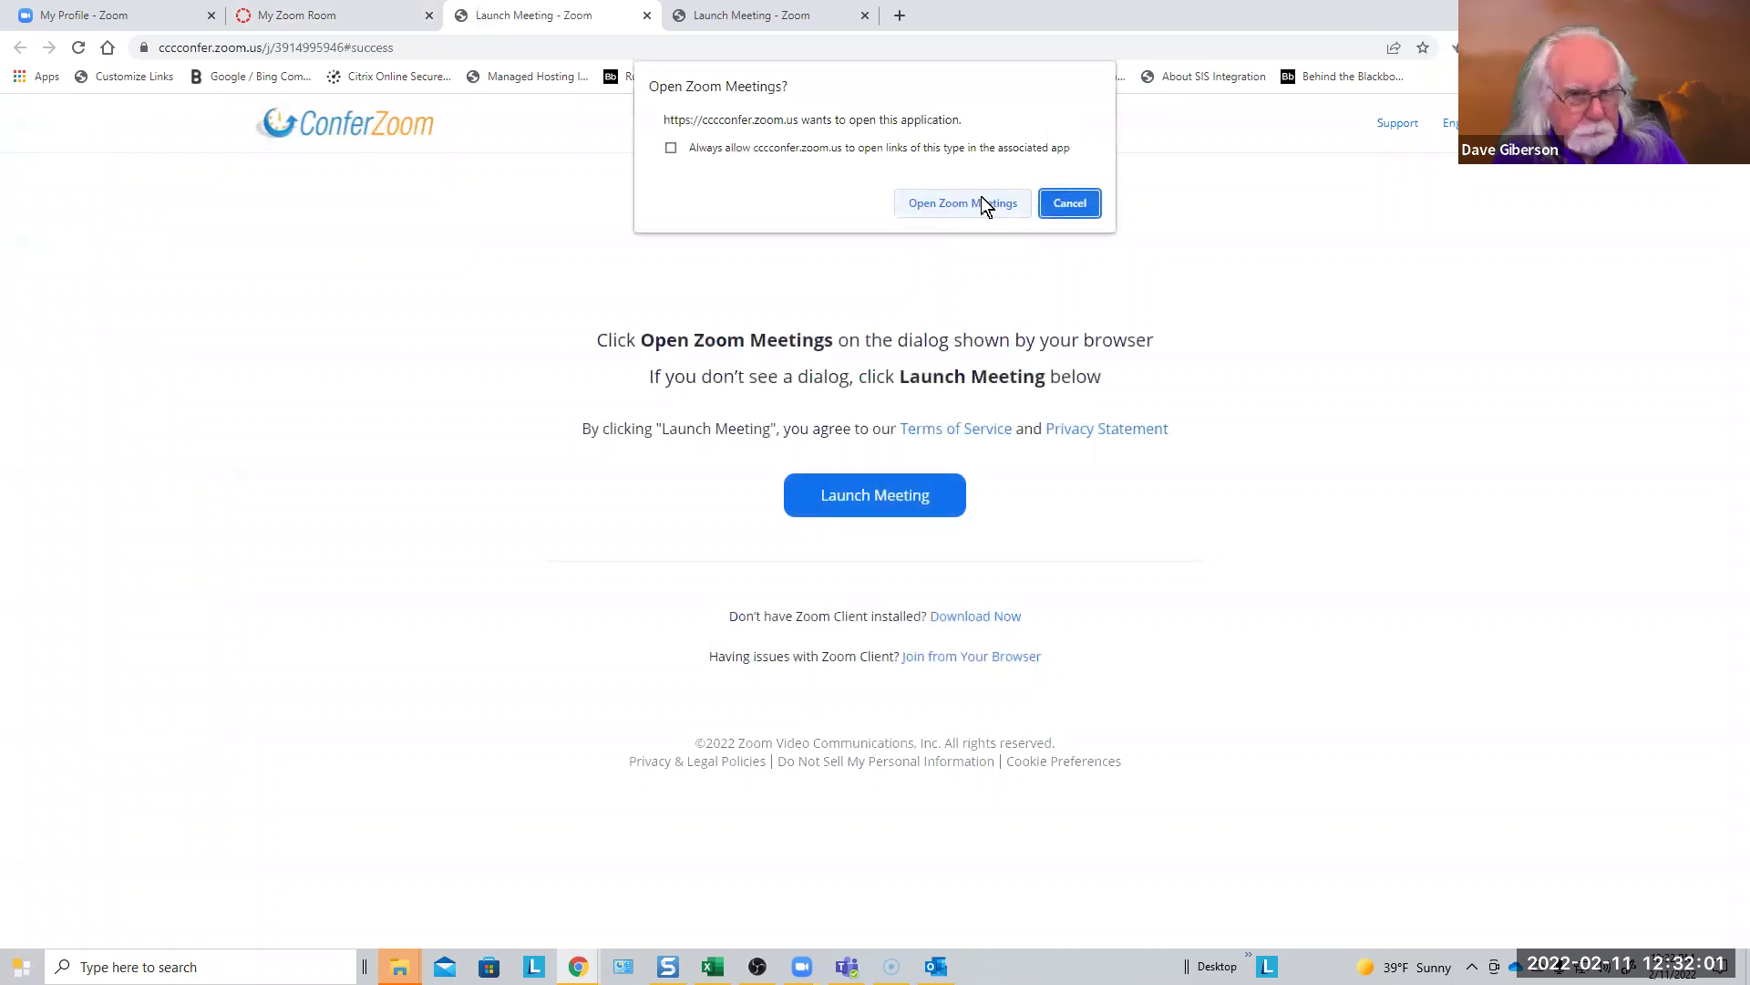
{"action": "left_click", "coordinate": [1083, 202]}
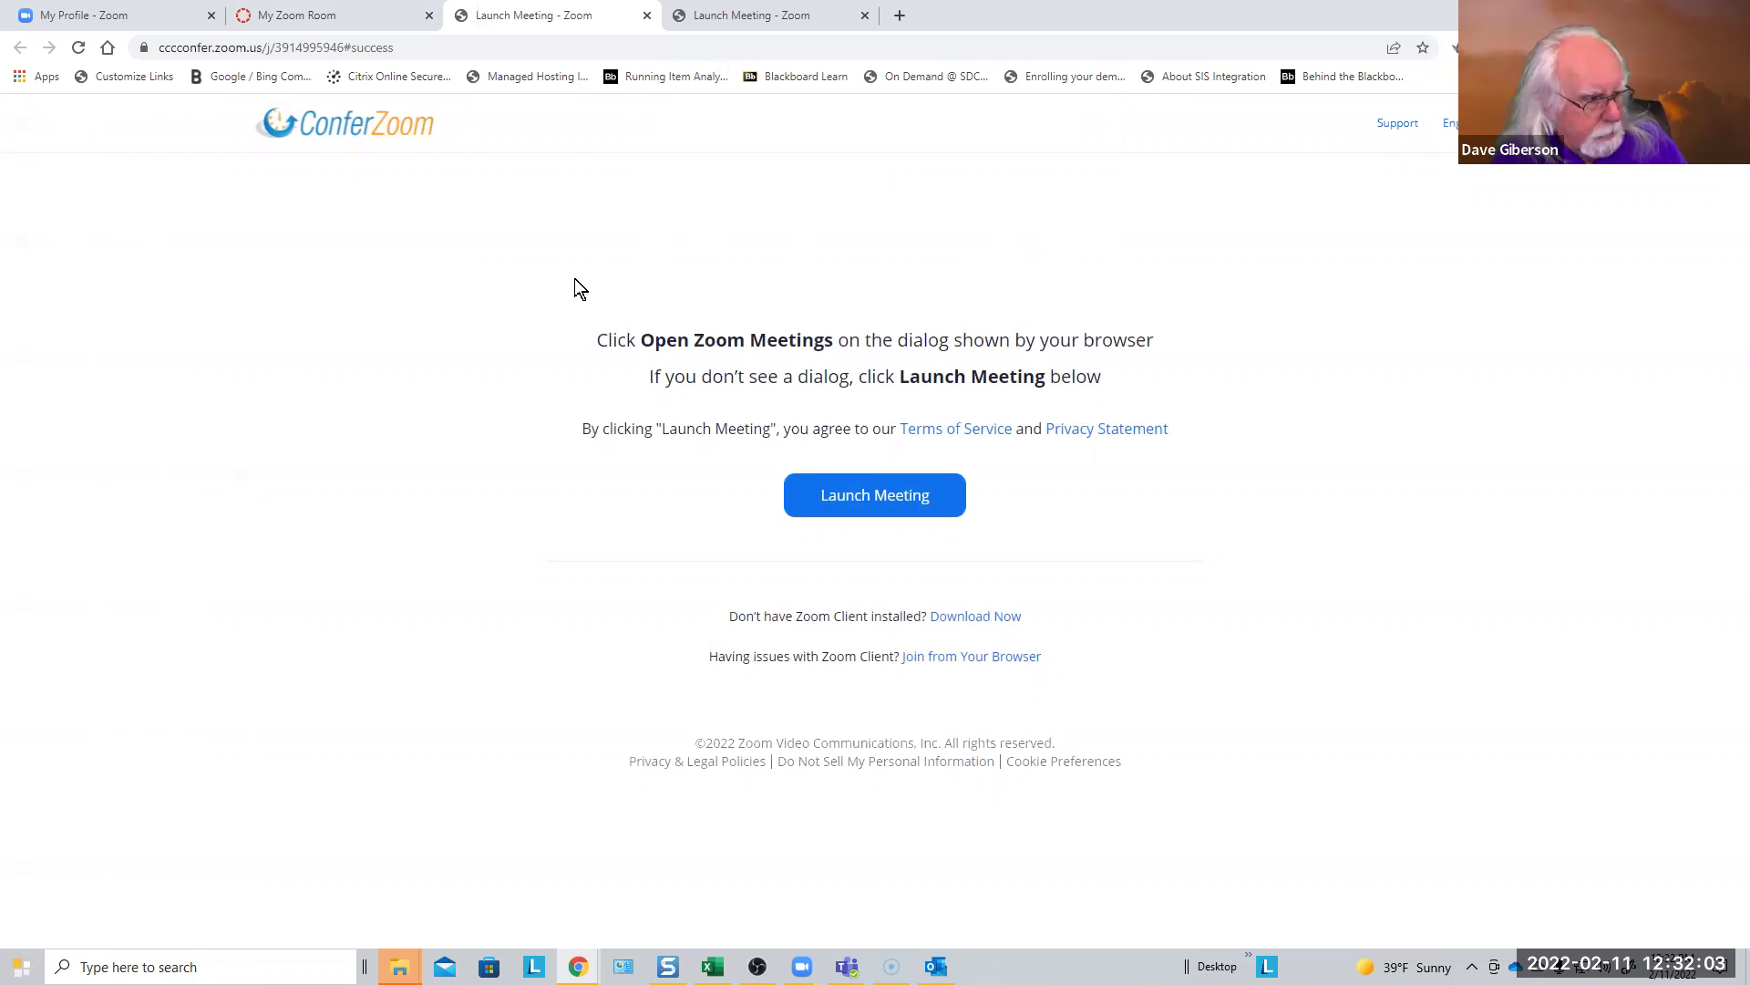
Switch to the Zoom web portal, check which account is signed in and open the personal meeting settings
{"action": "left_click", "coordinate": [100, 16]}
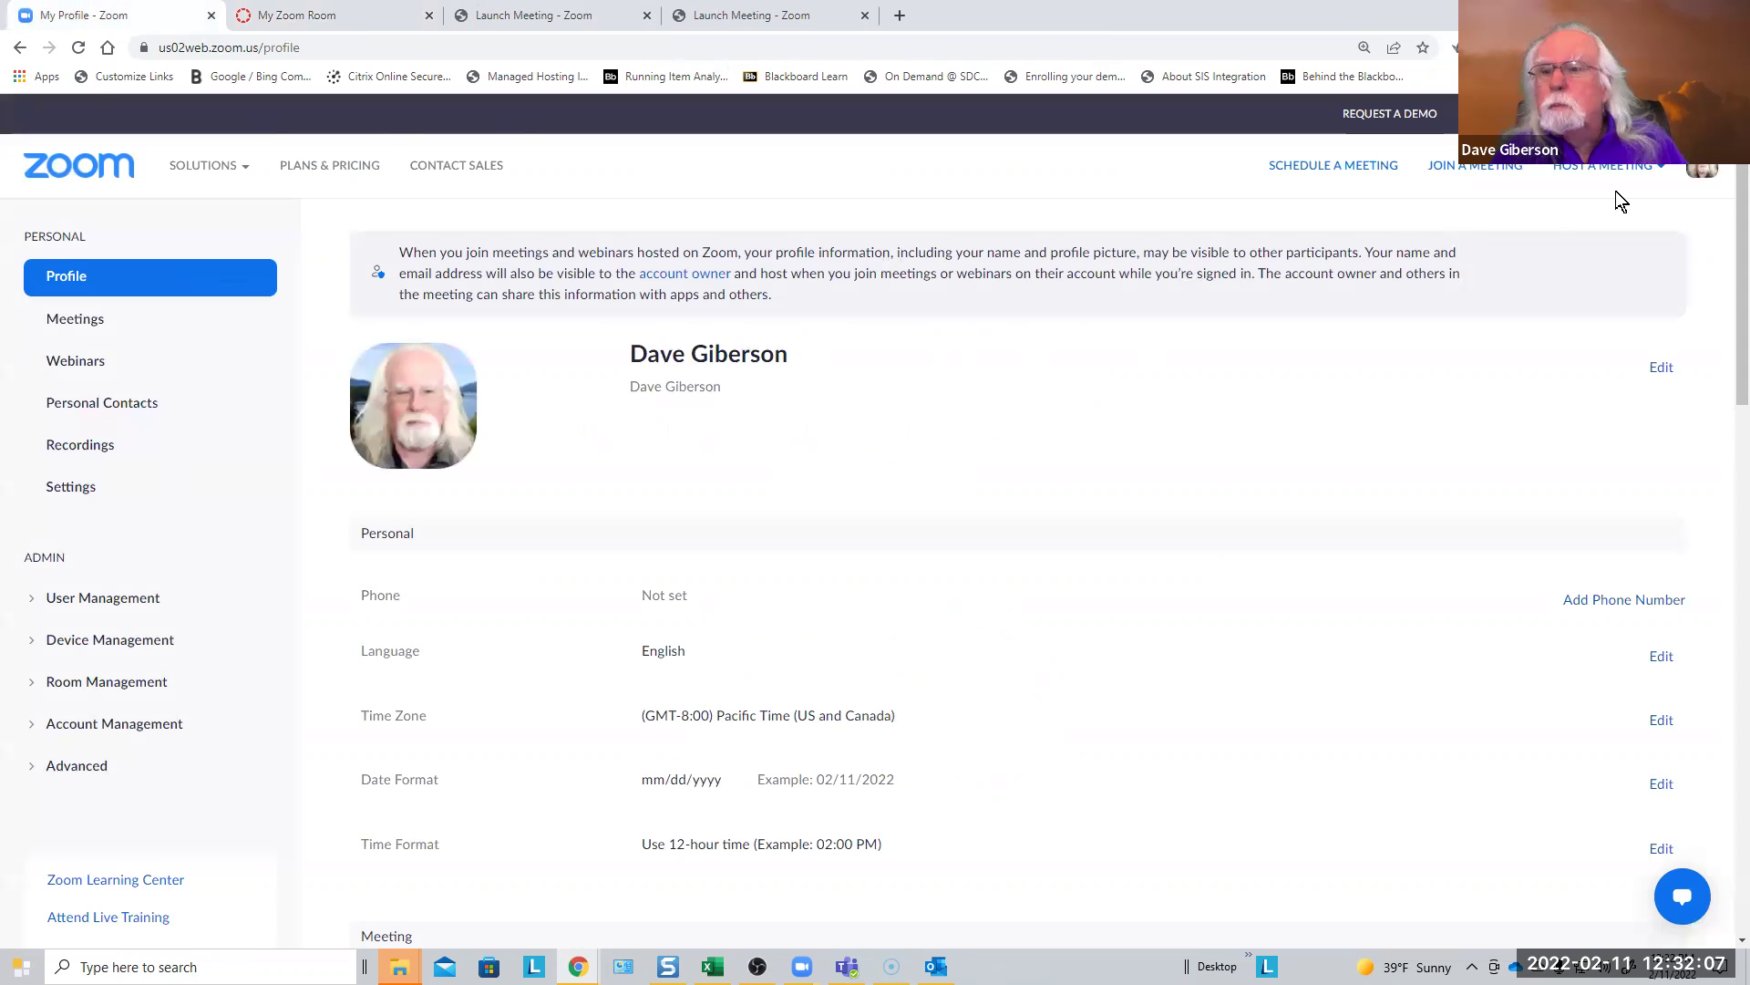
{"action": "left_click", "coordinate": [1701, 167]}
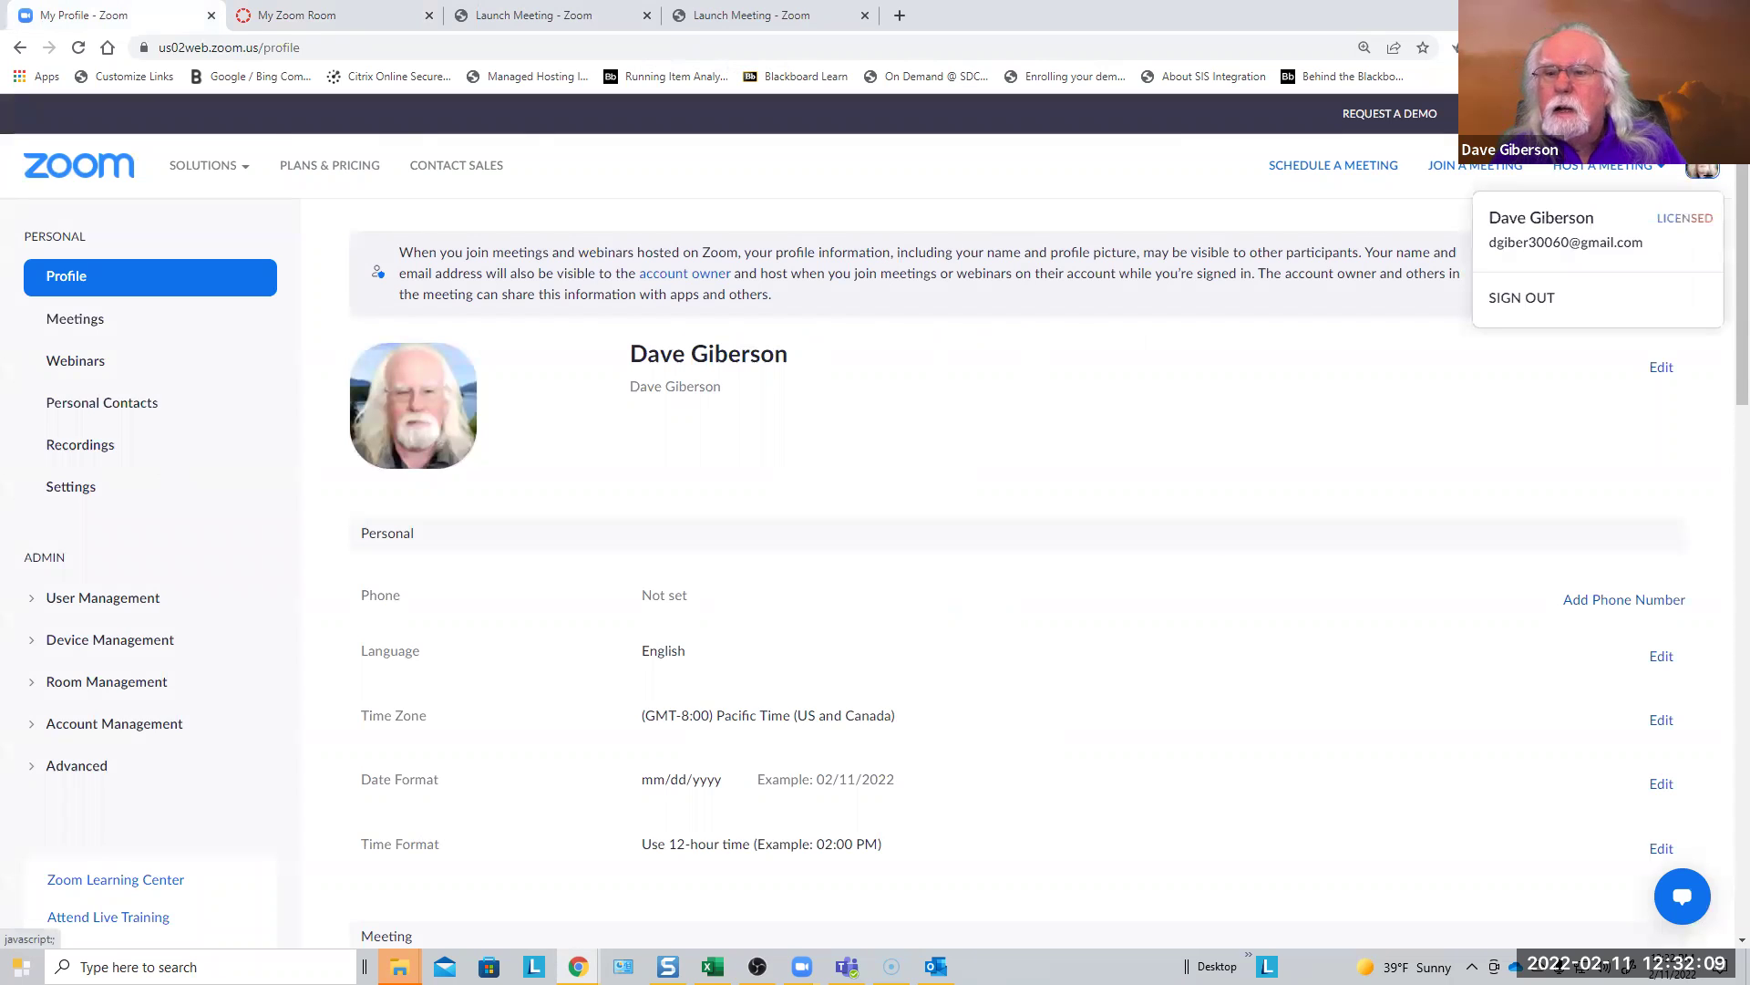
{"action": "left_click", "coordinate": [83, 492]}
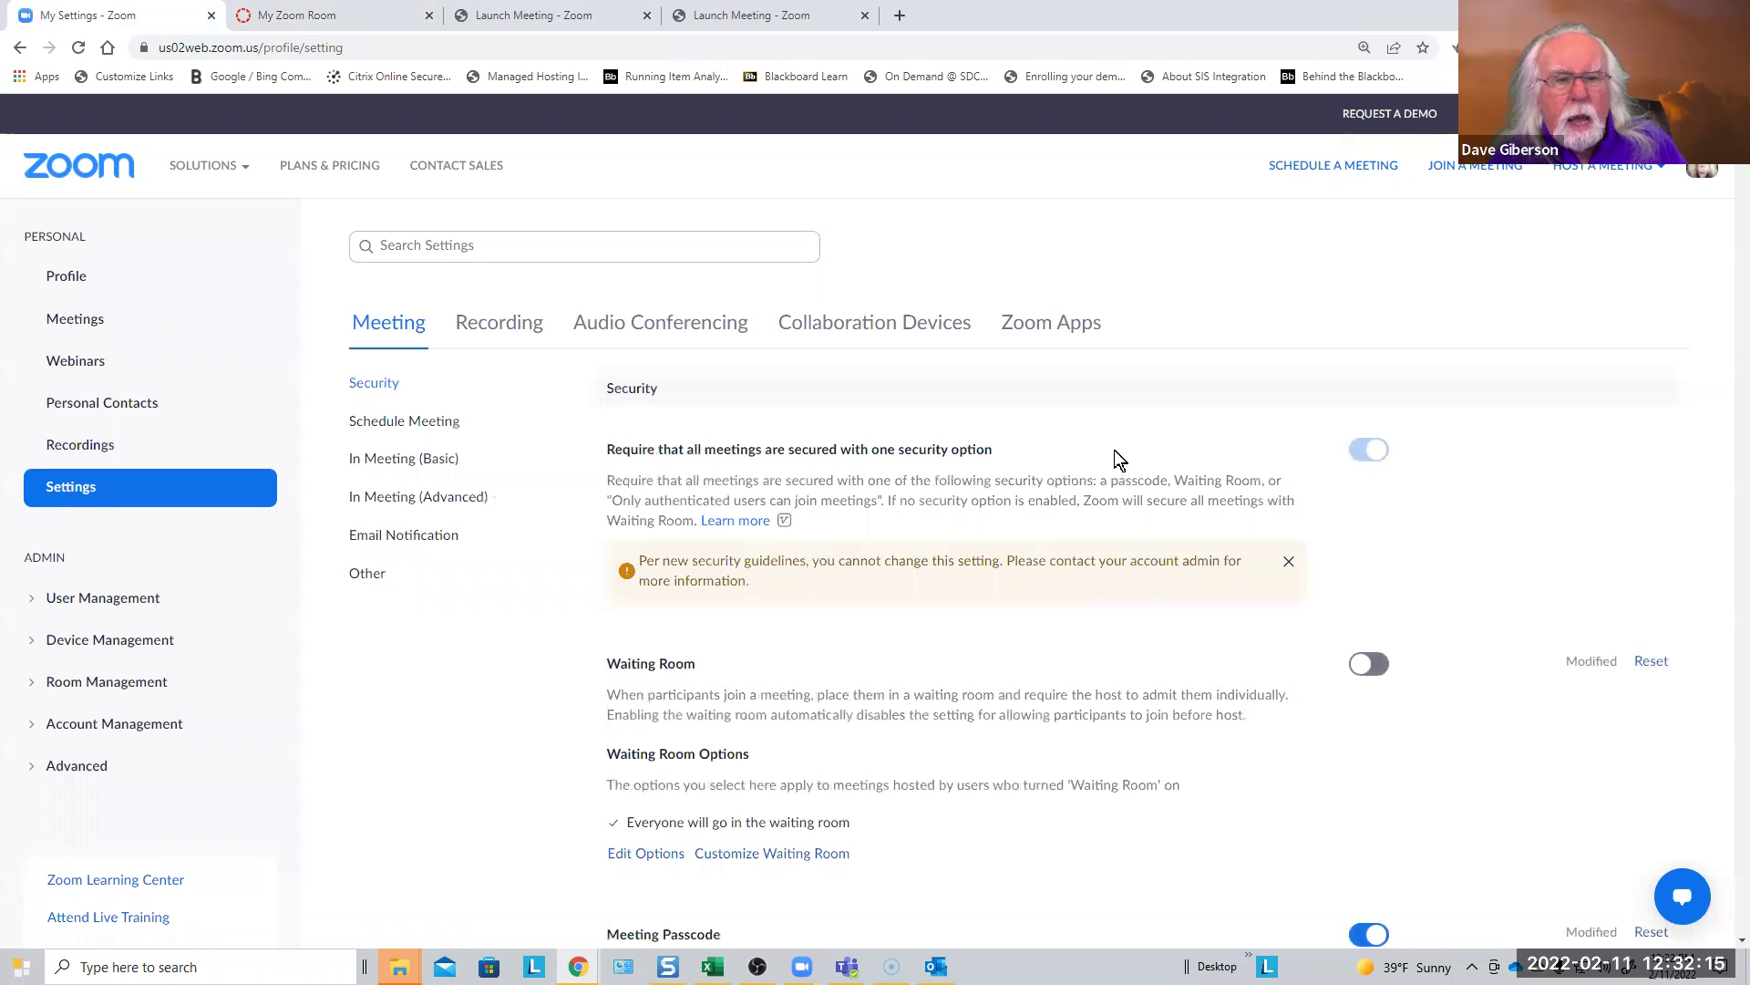
In the Schedule Meeting settings, enable Allow participants to join before host
{"action": "scroll", "coordinate": [1120, 459], "scroll_direction": "down", "scroll_amount": 2}
{"action": "scroll", "coordinate": [1114, 451], "scroll_direction": "down", "scroll_amount": 5}
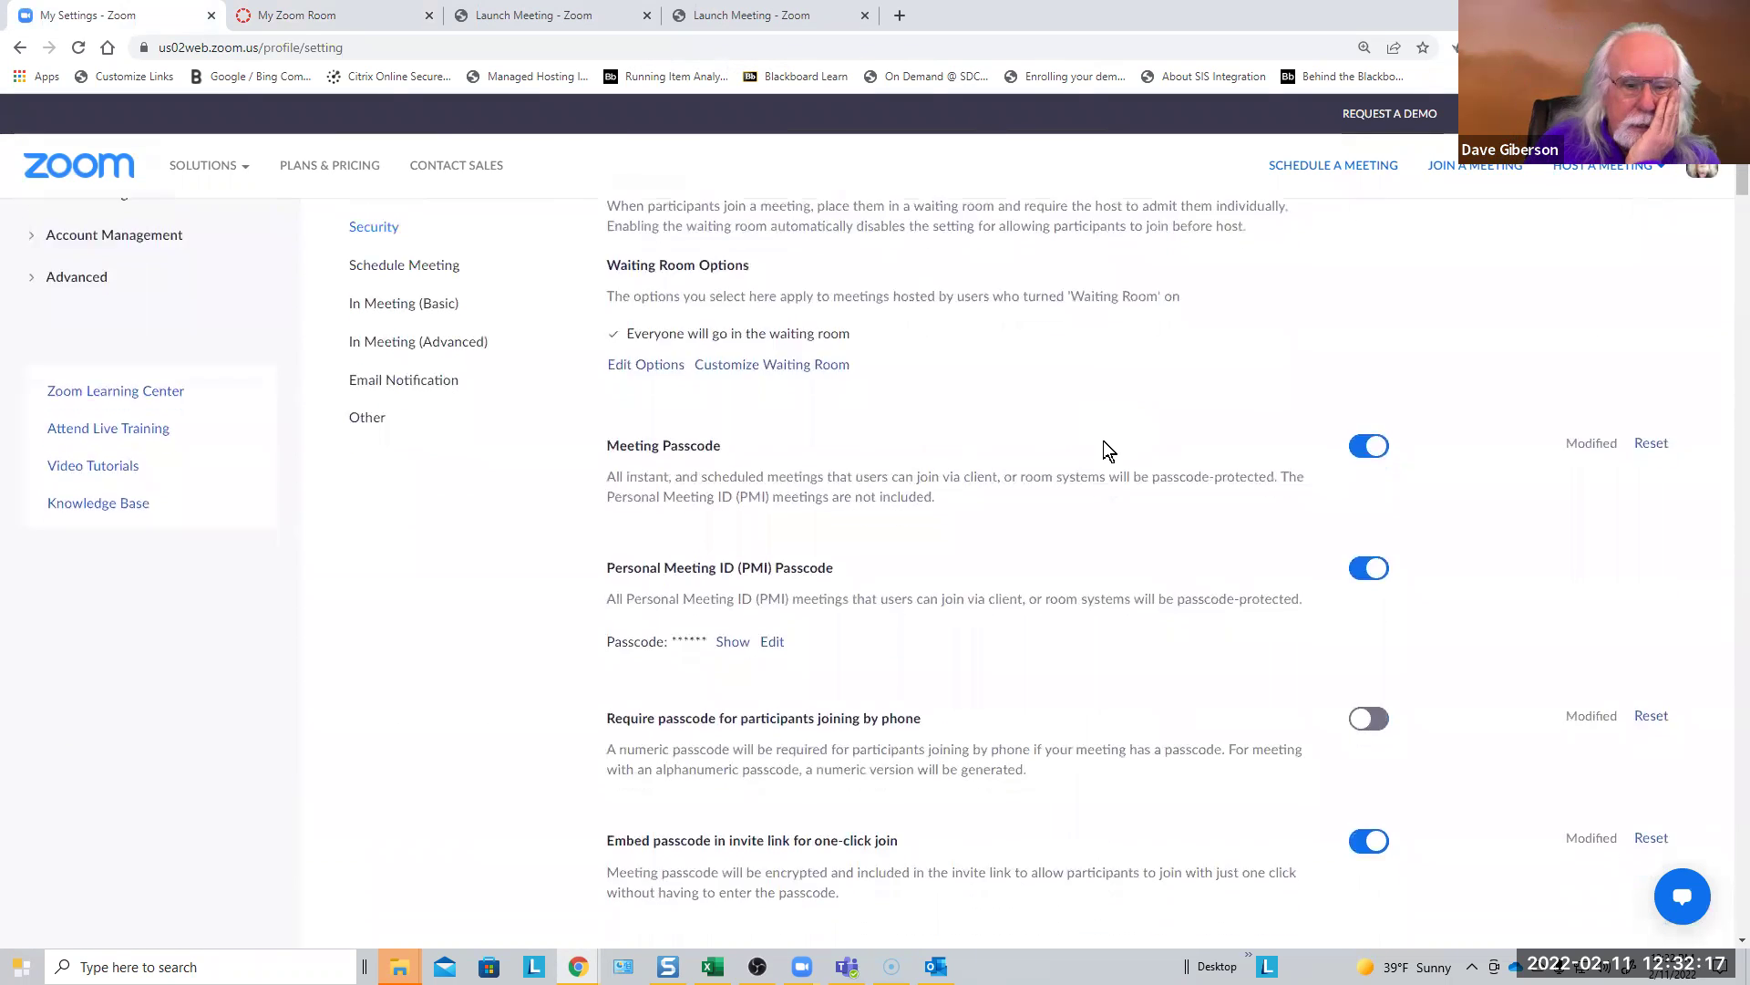
{"action": "scroll", "coordinate": [1104, 442], "scroll_direction": "down", "scroll_amount": 8}
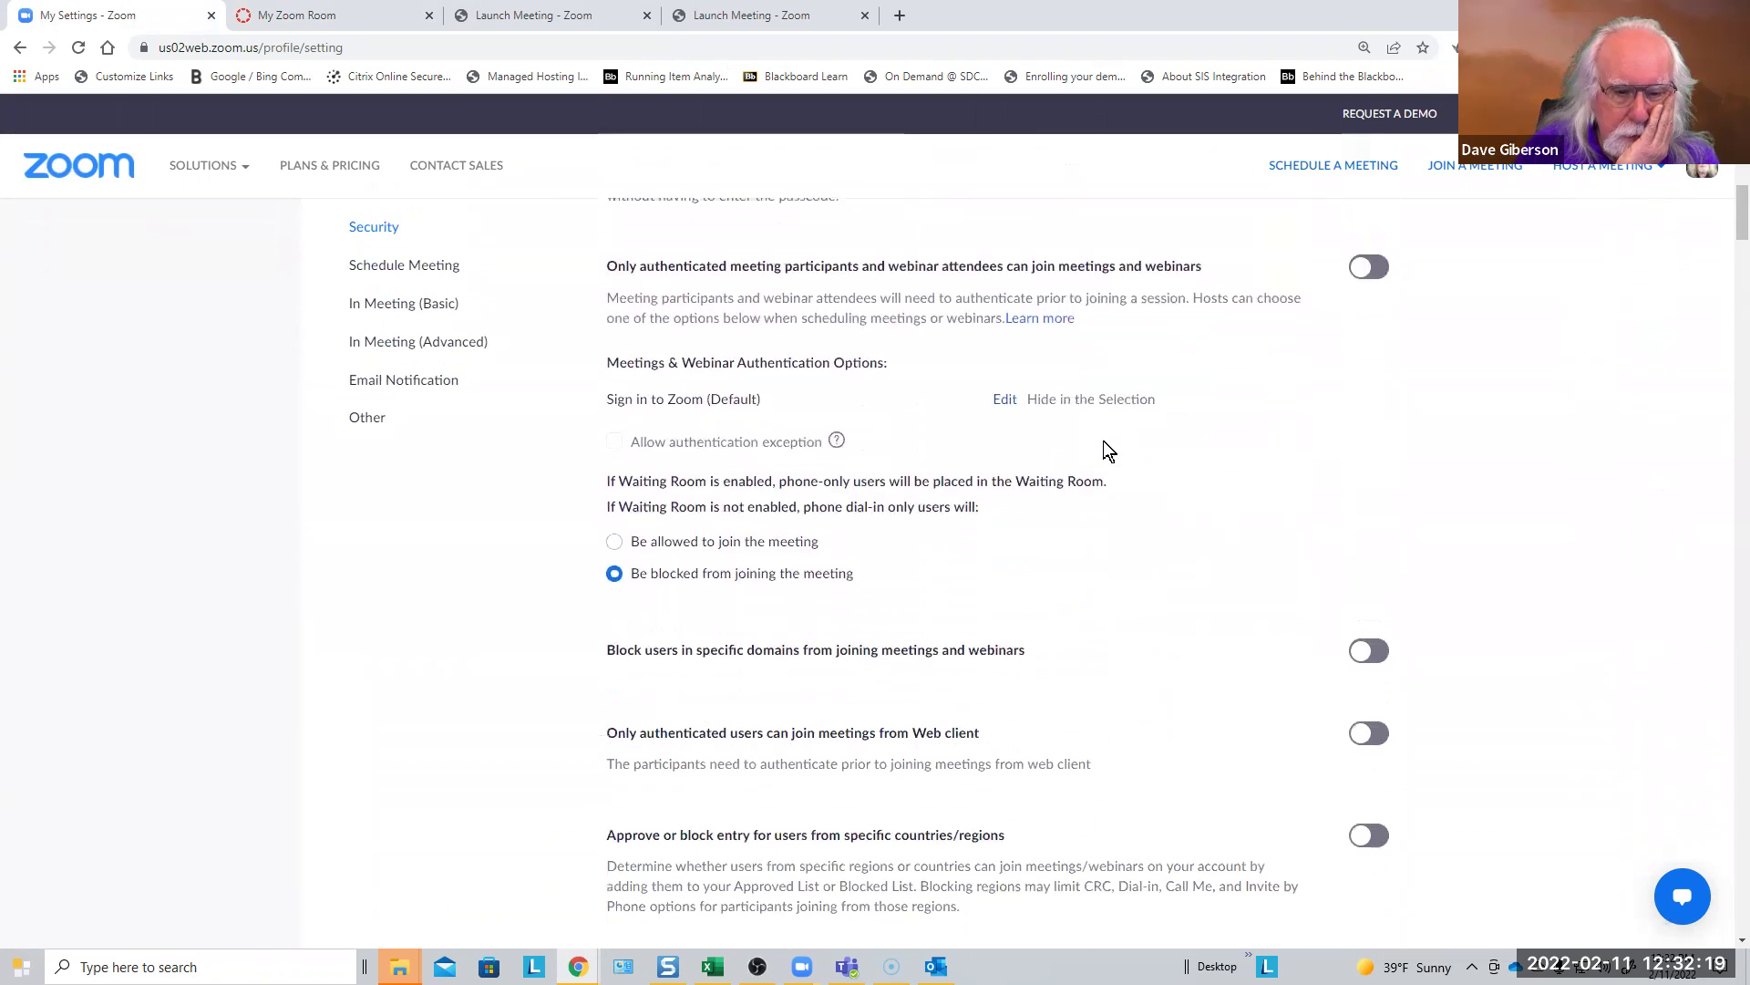
{"action": "scroll", "coordinate": [1103, 440], "scroll_direction": "down", "scroll_amount": 5}
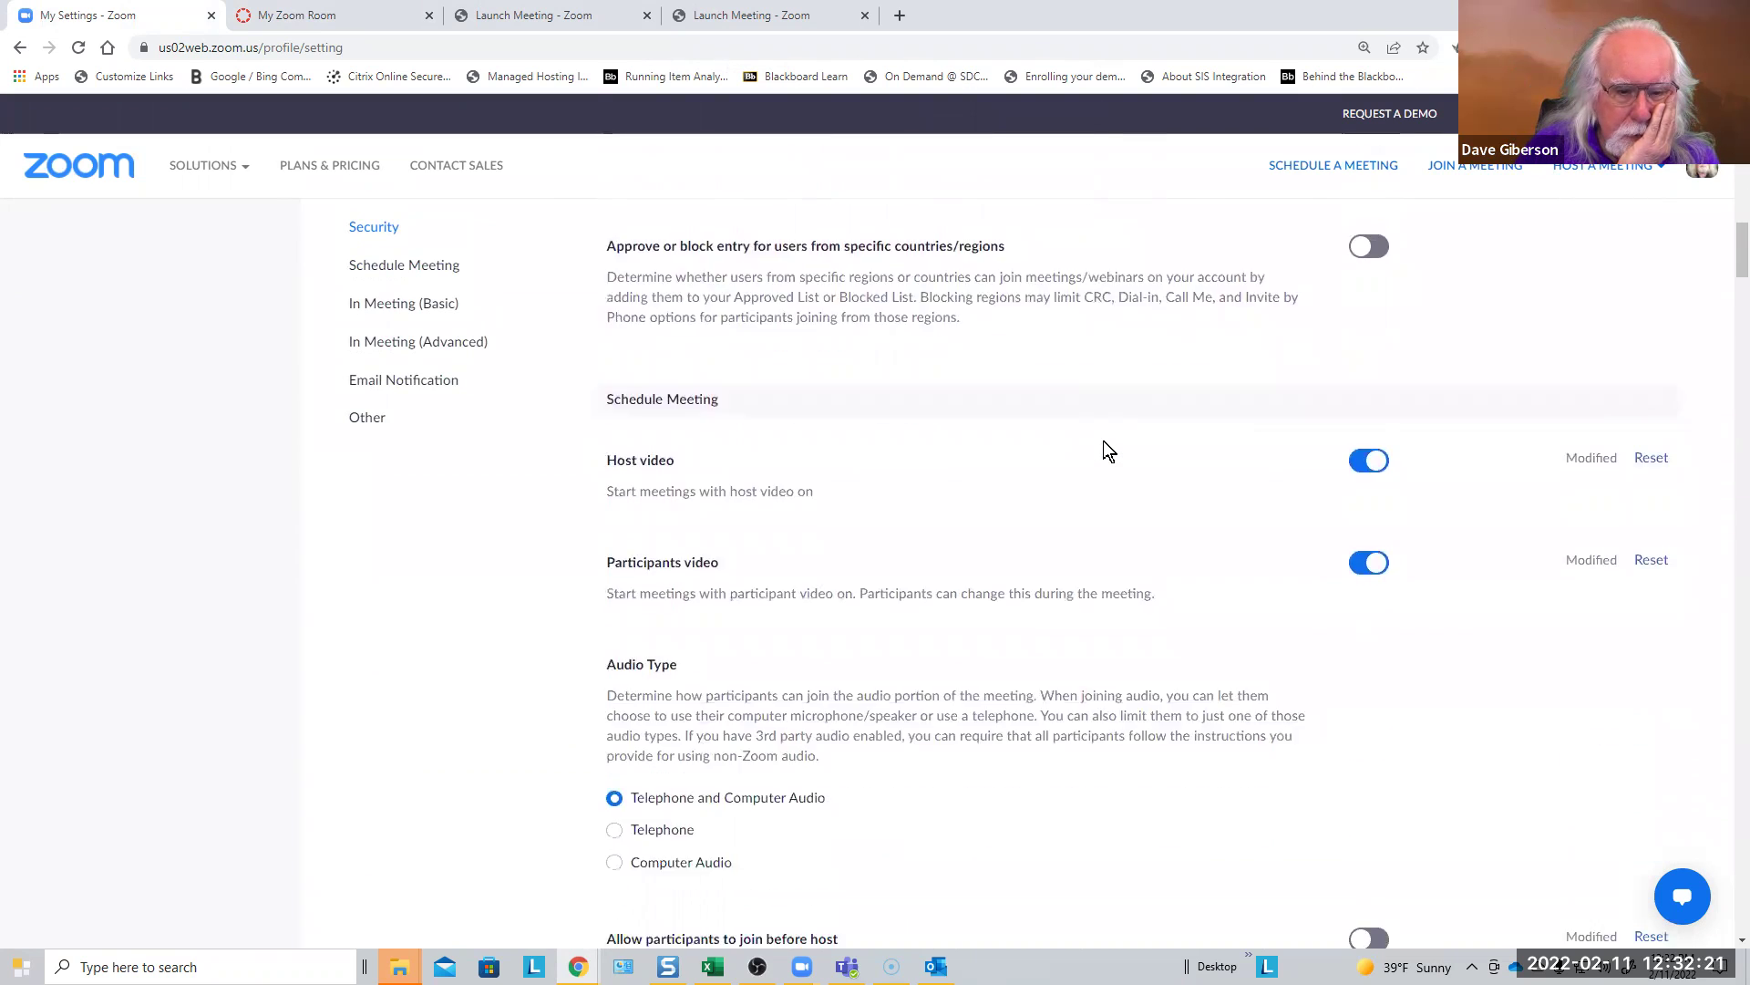
{"action": "scroll", "coordinate": [1103, 441], "scroll_direction": "down", "scroll_amount": 5}
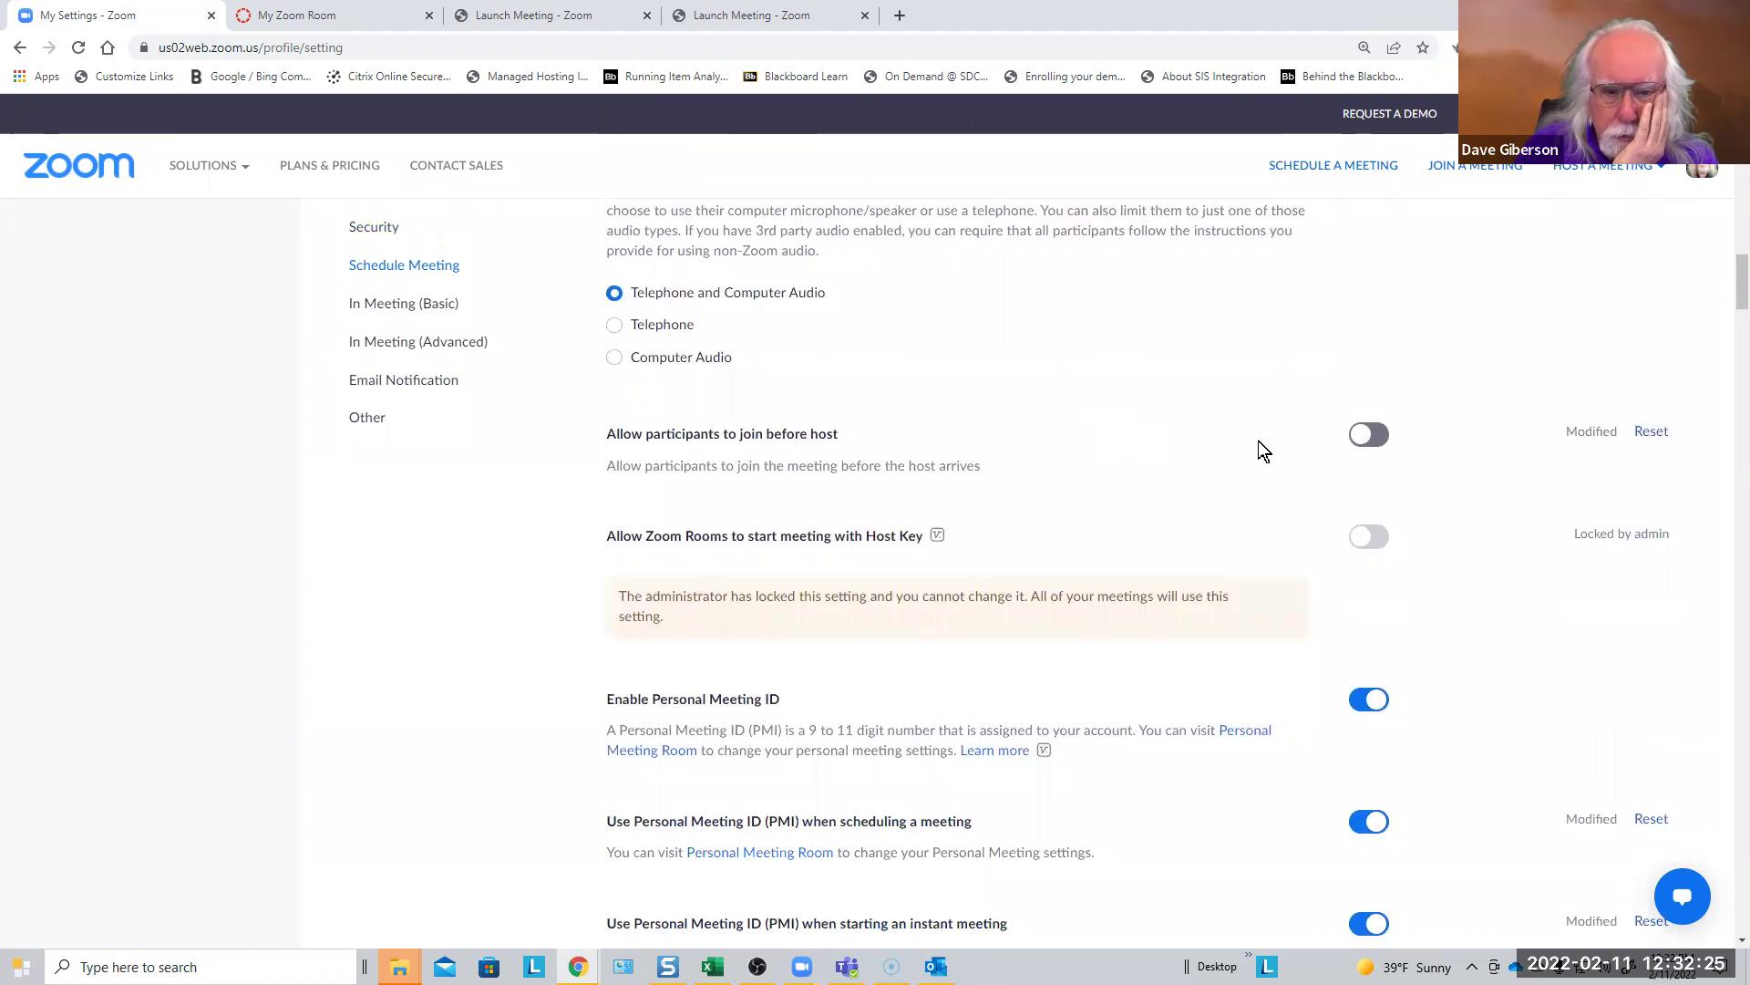
{"action": "left_click", "coordinate": [1368, 436]}
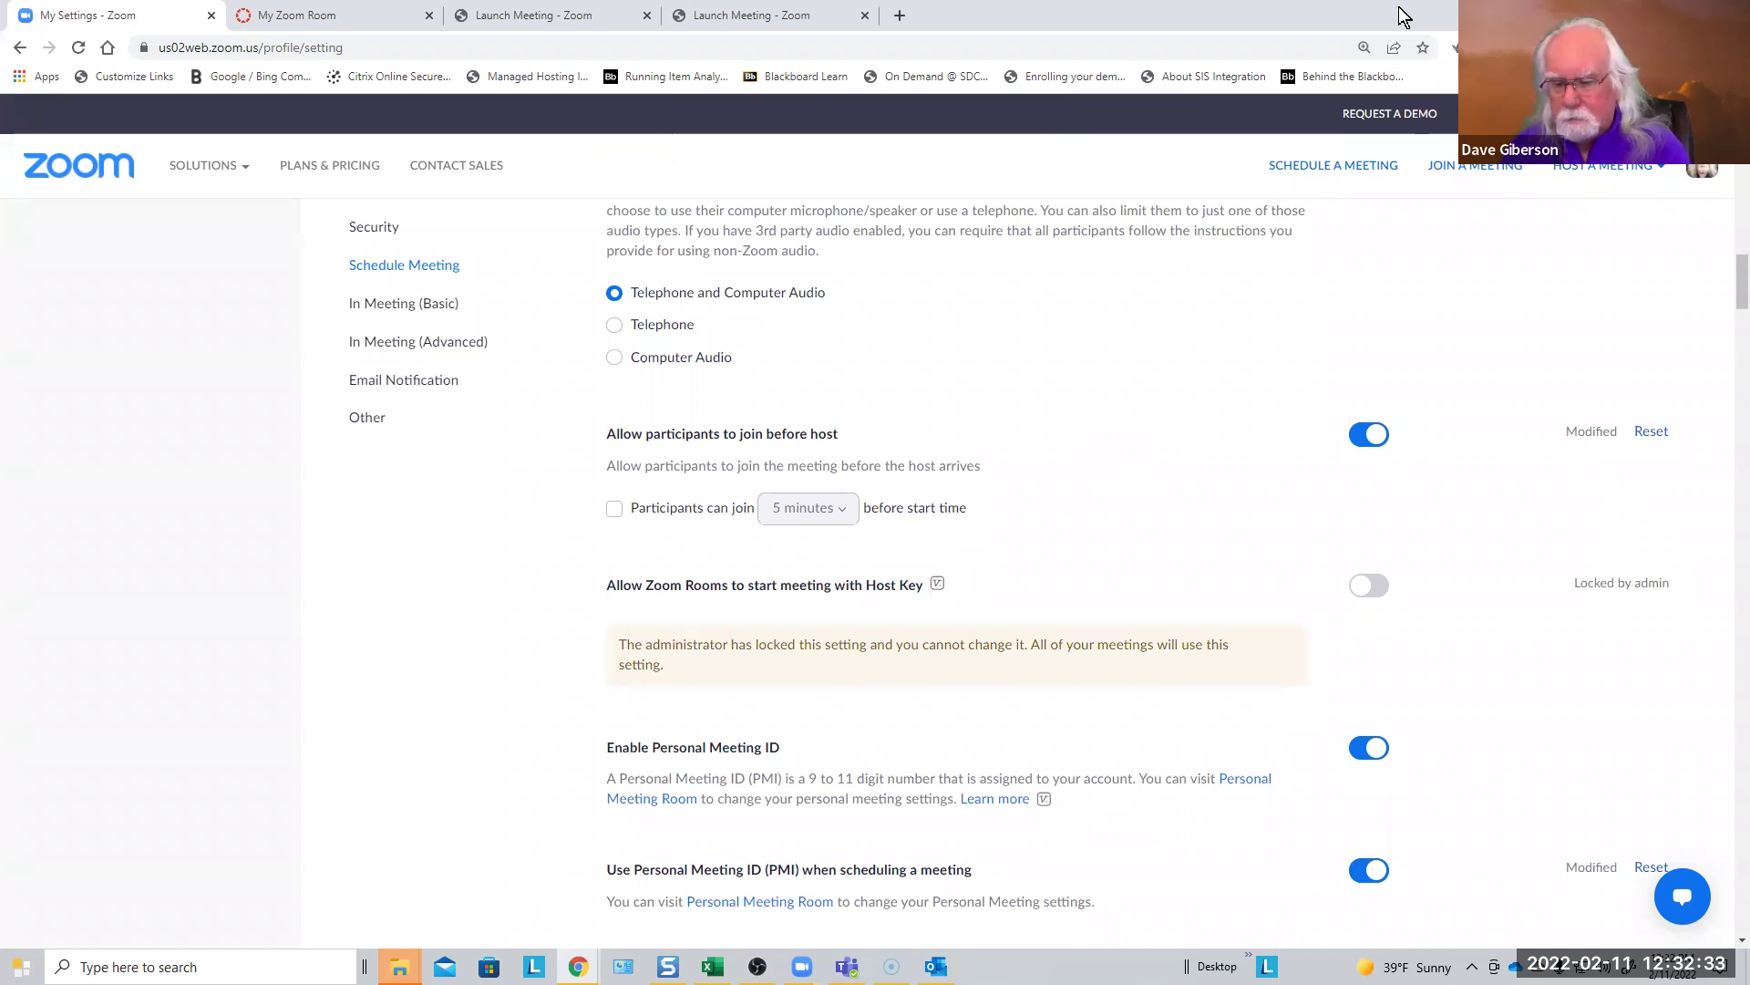
Go back to the My Zoom Room page in the Canvas course and switch to the running Zoom meeting
{"action": "left_click", "coordinate": [330, 20]}
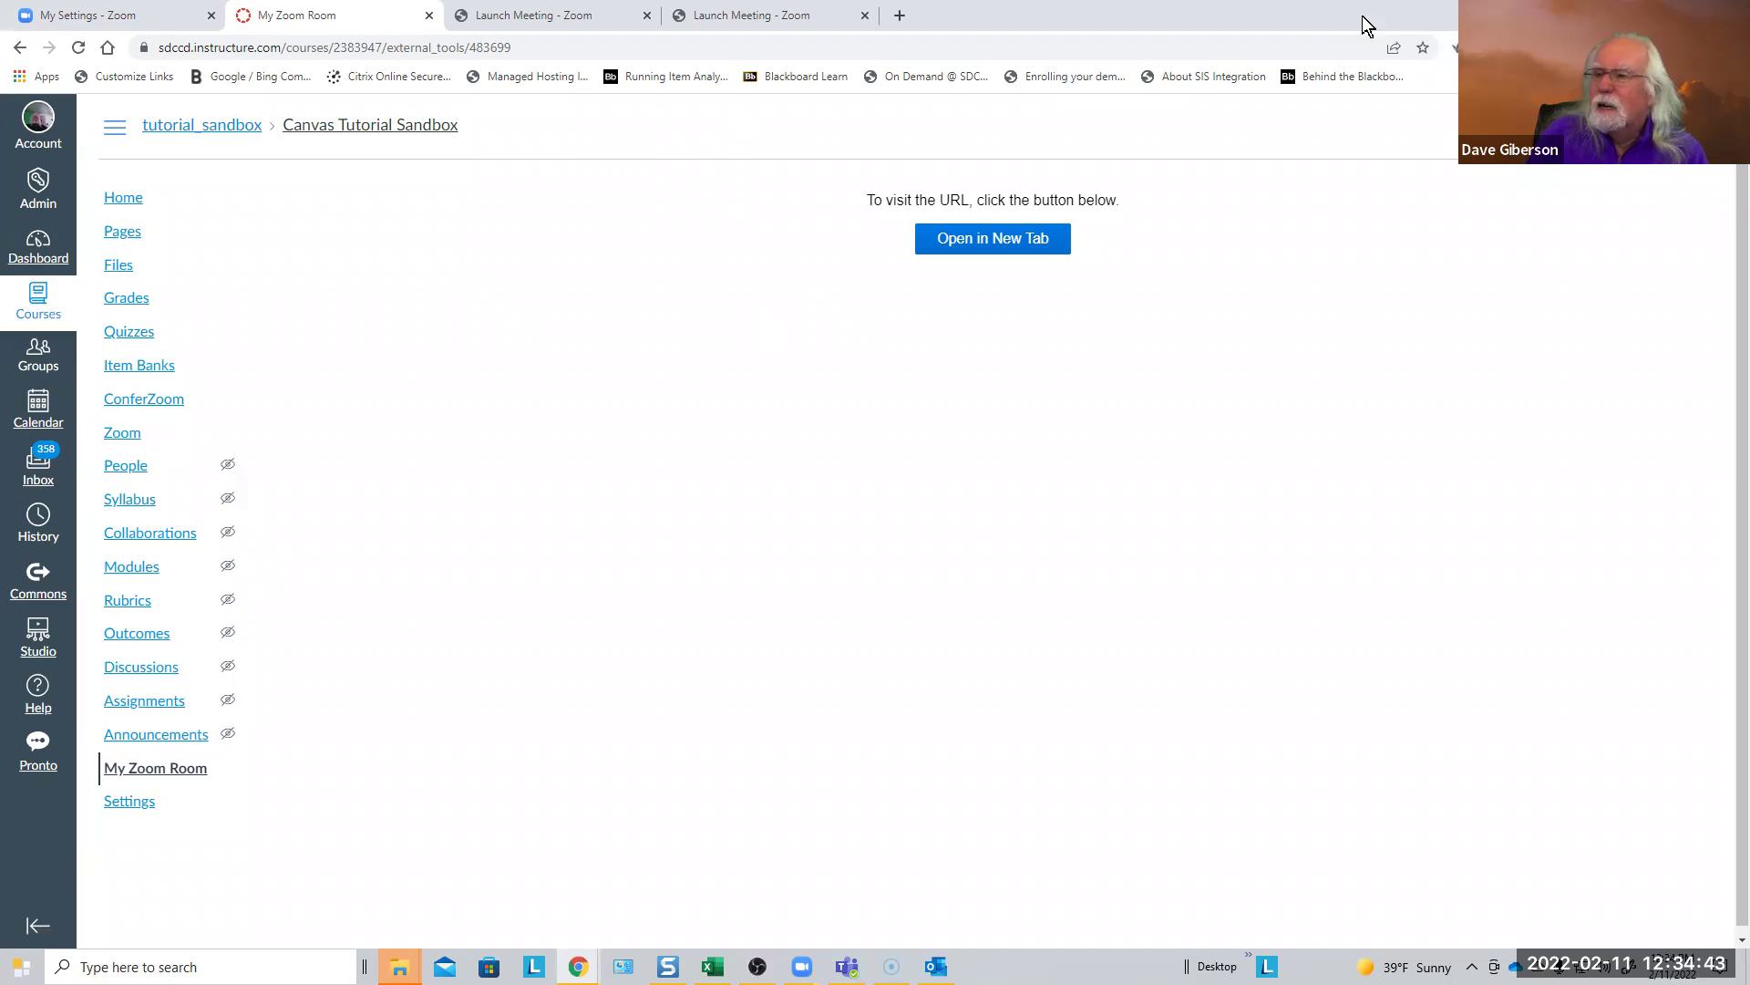
{"action": "key", "text": "alt+Tab"}
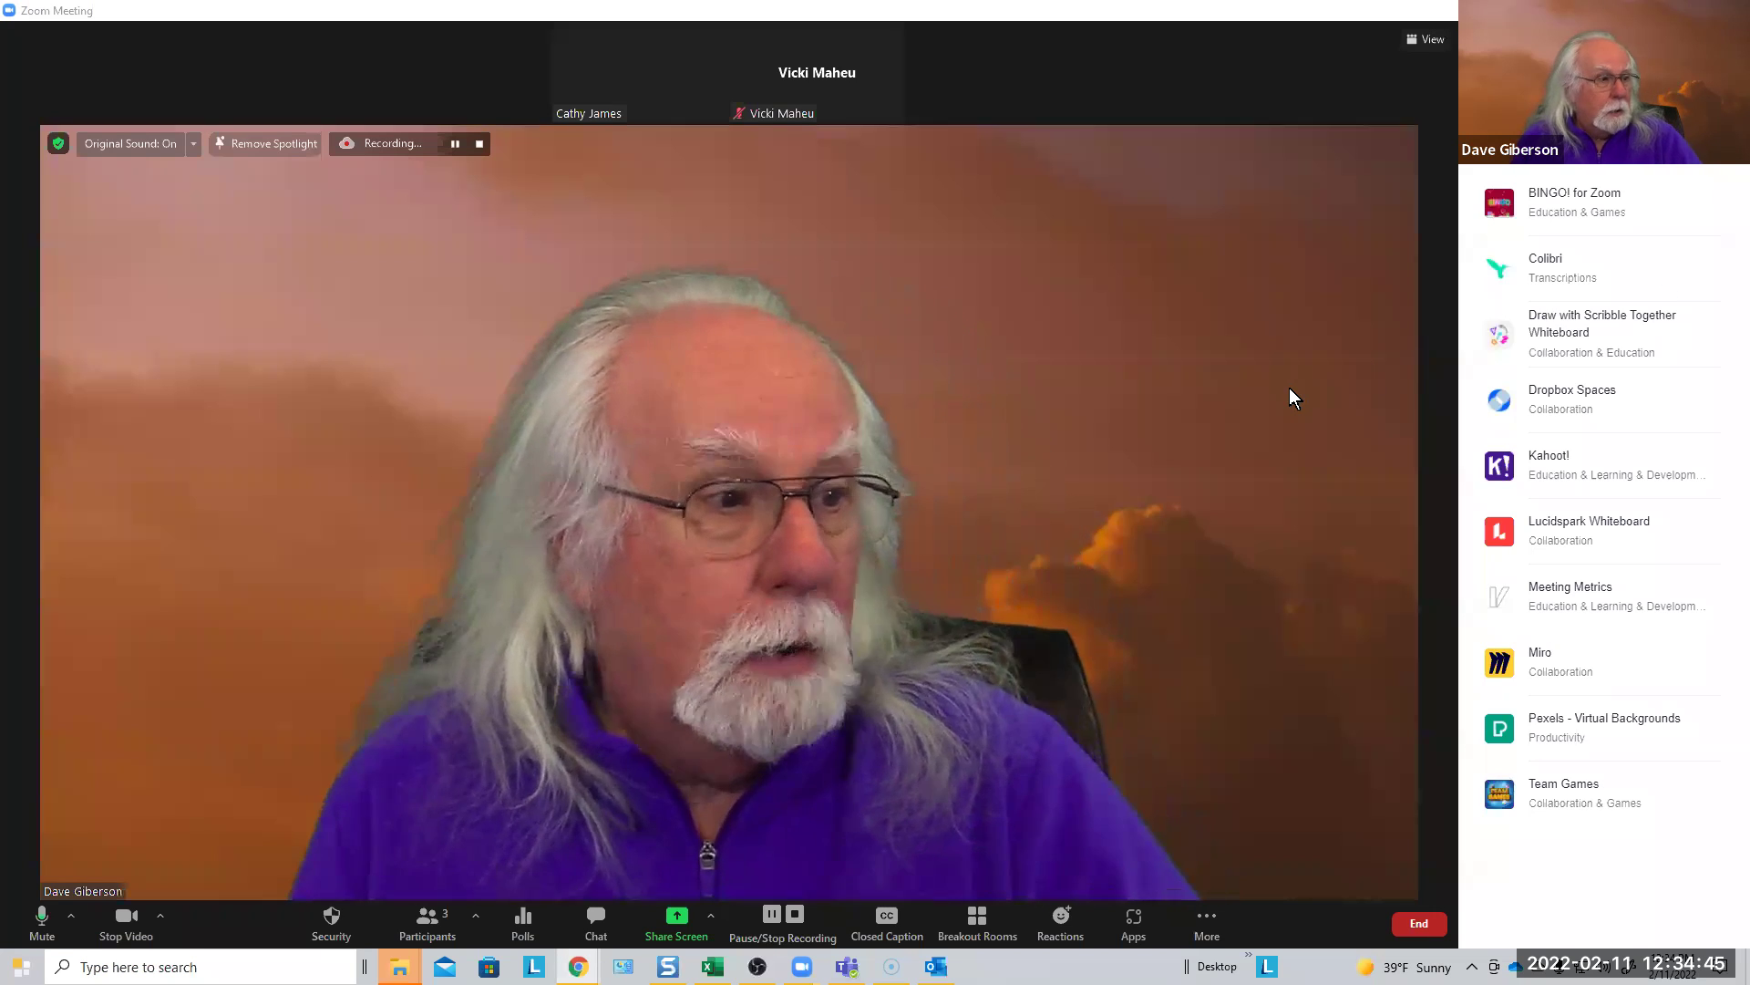